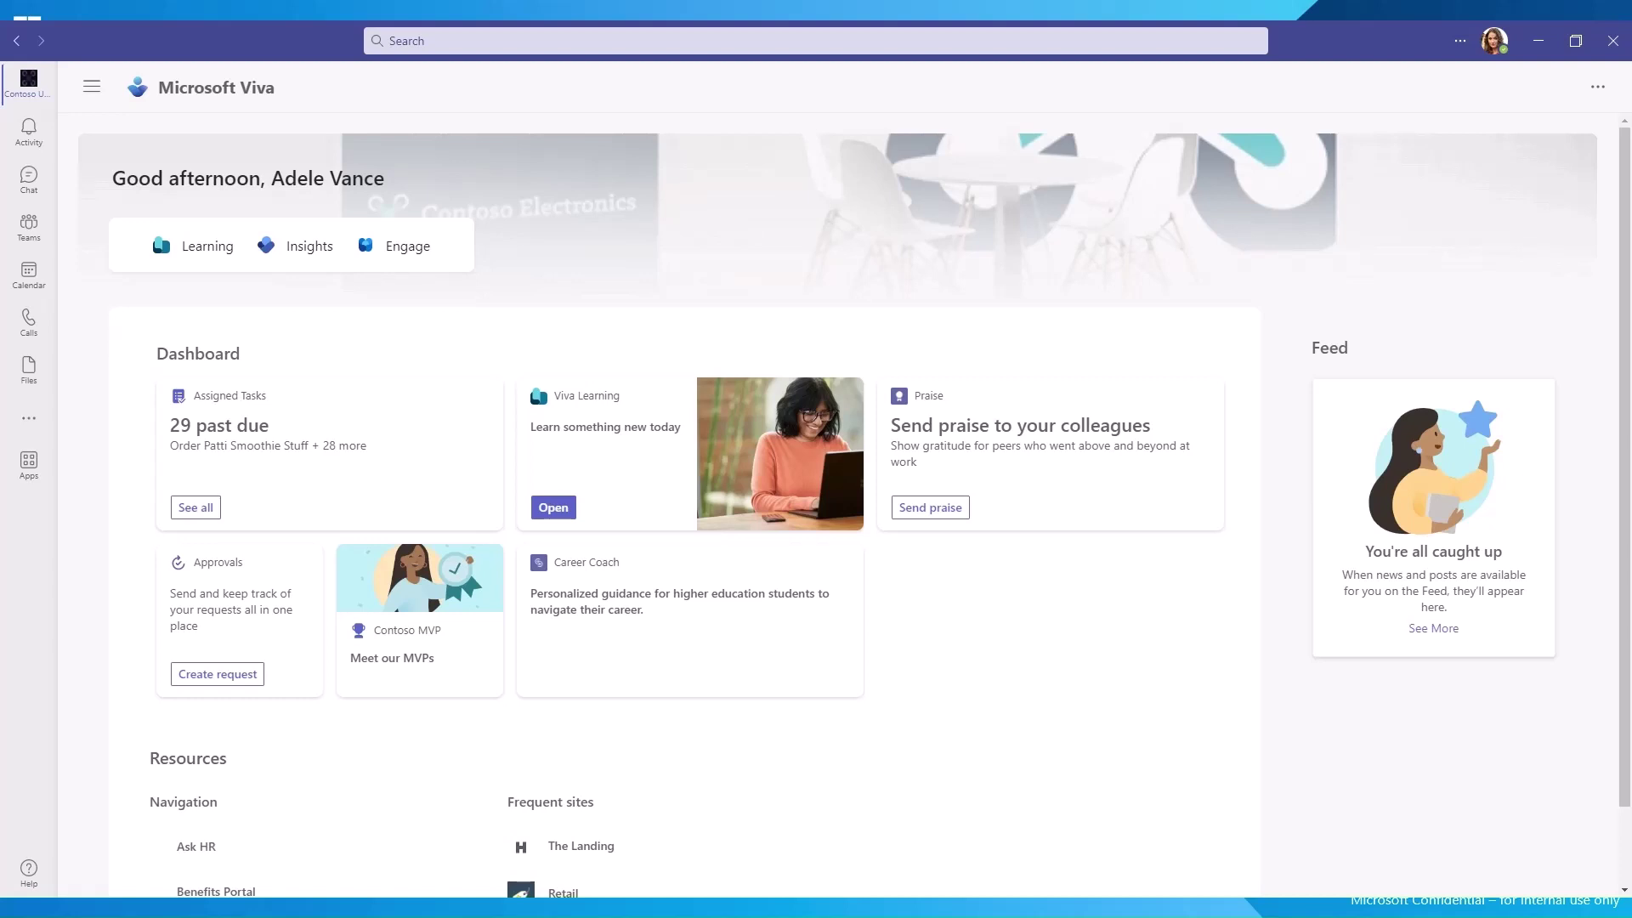
scroll(855, 505, down, 1)
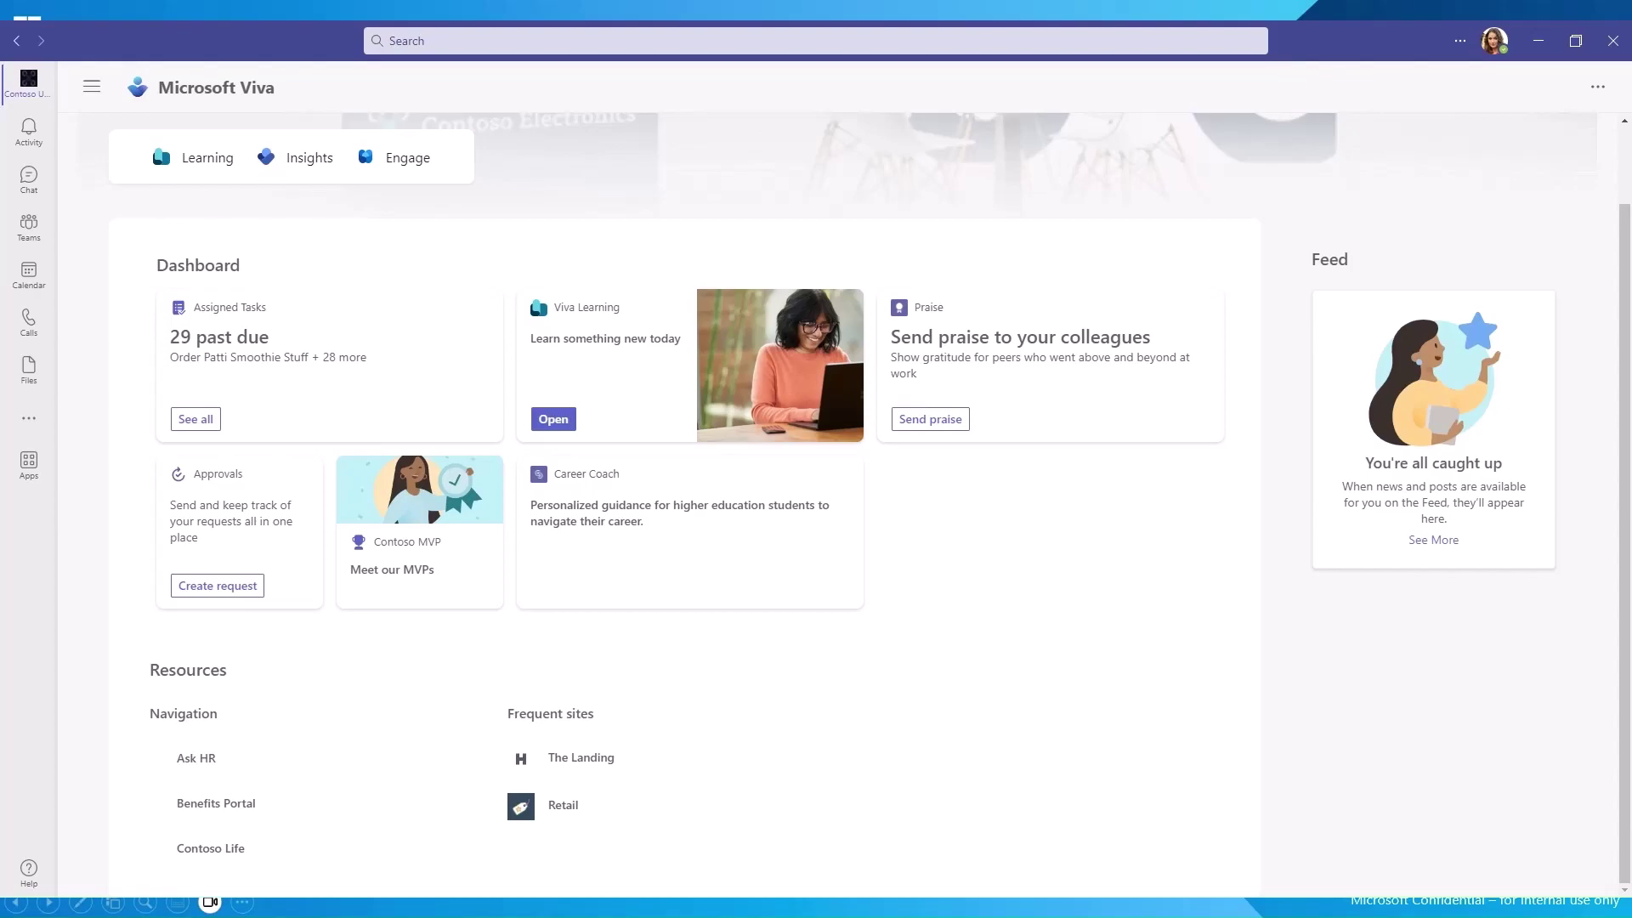
key(Right)
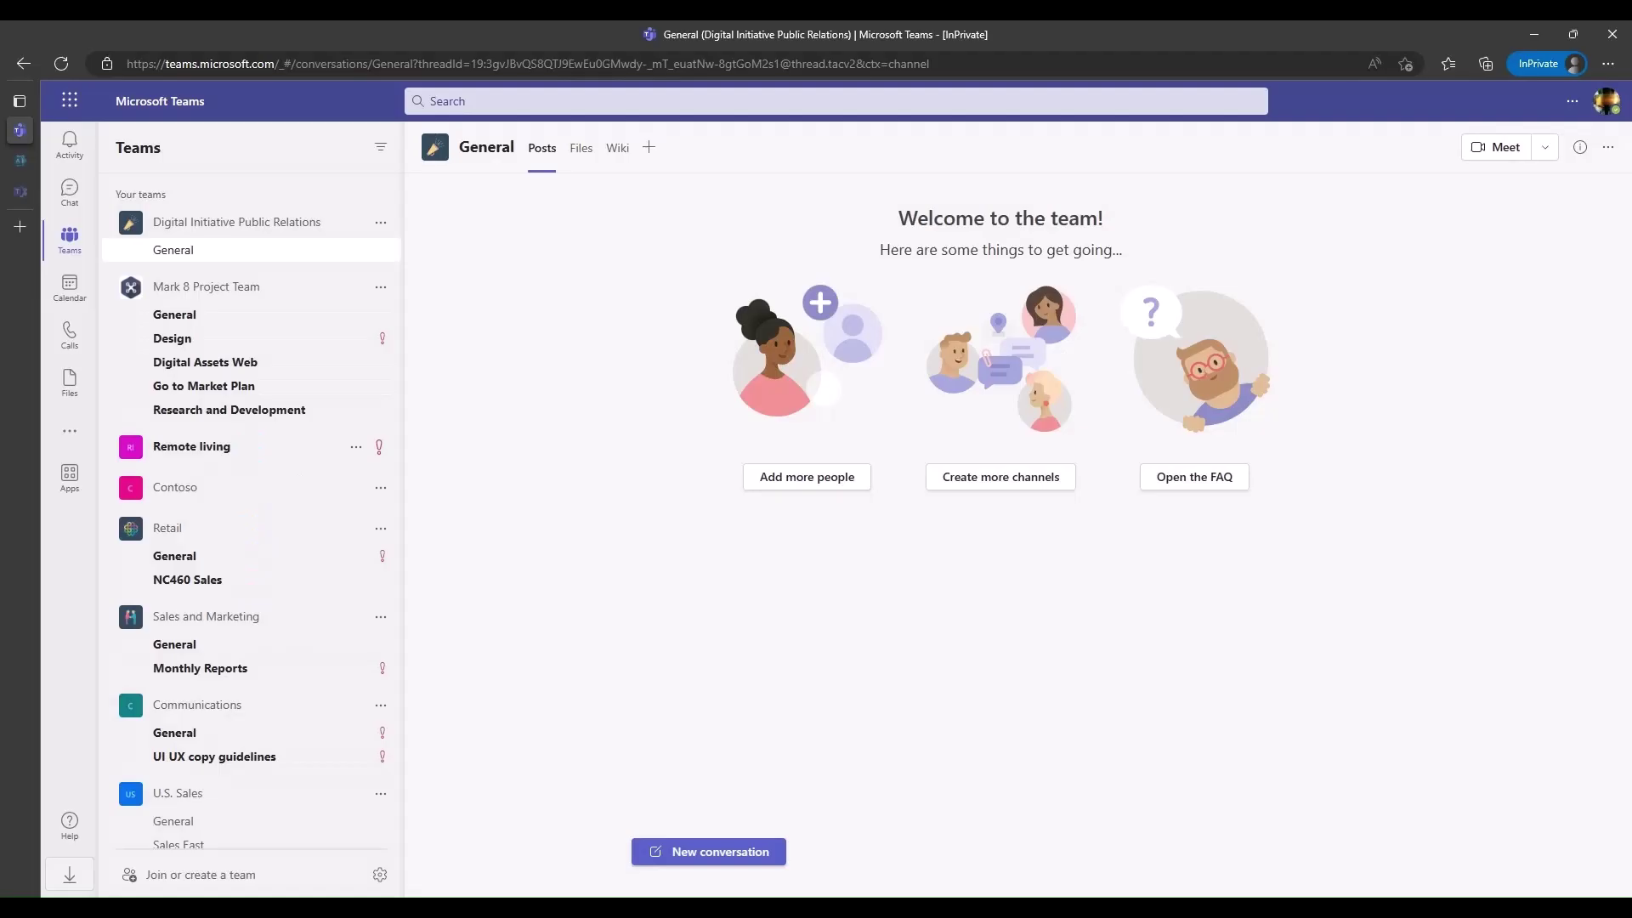
- Open Viva Connections and bring up its access management settings
click(69, 431)
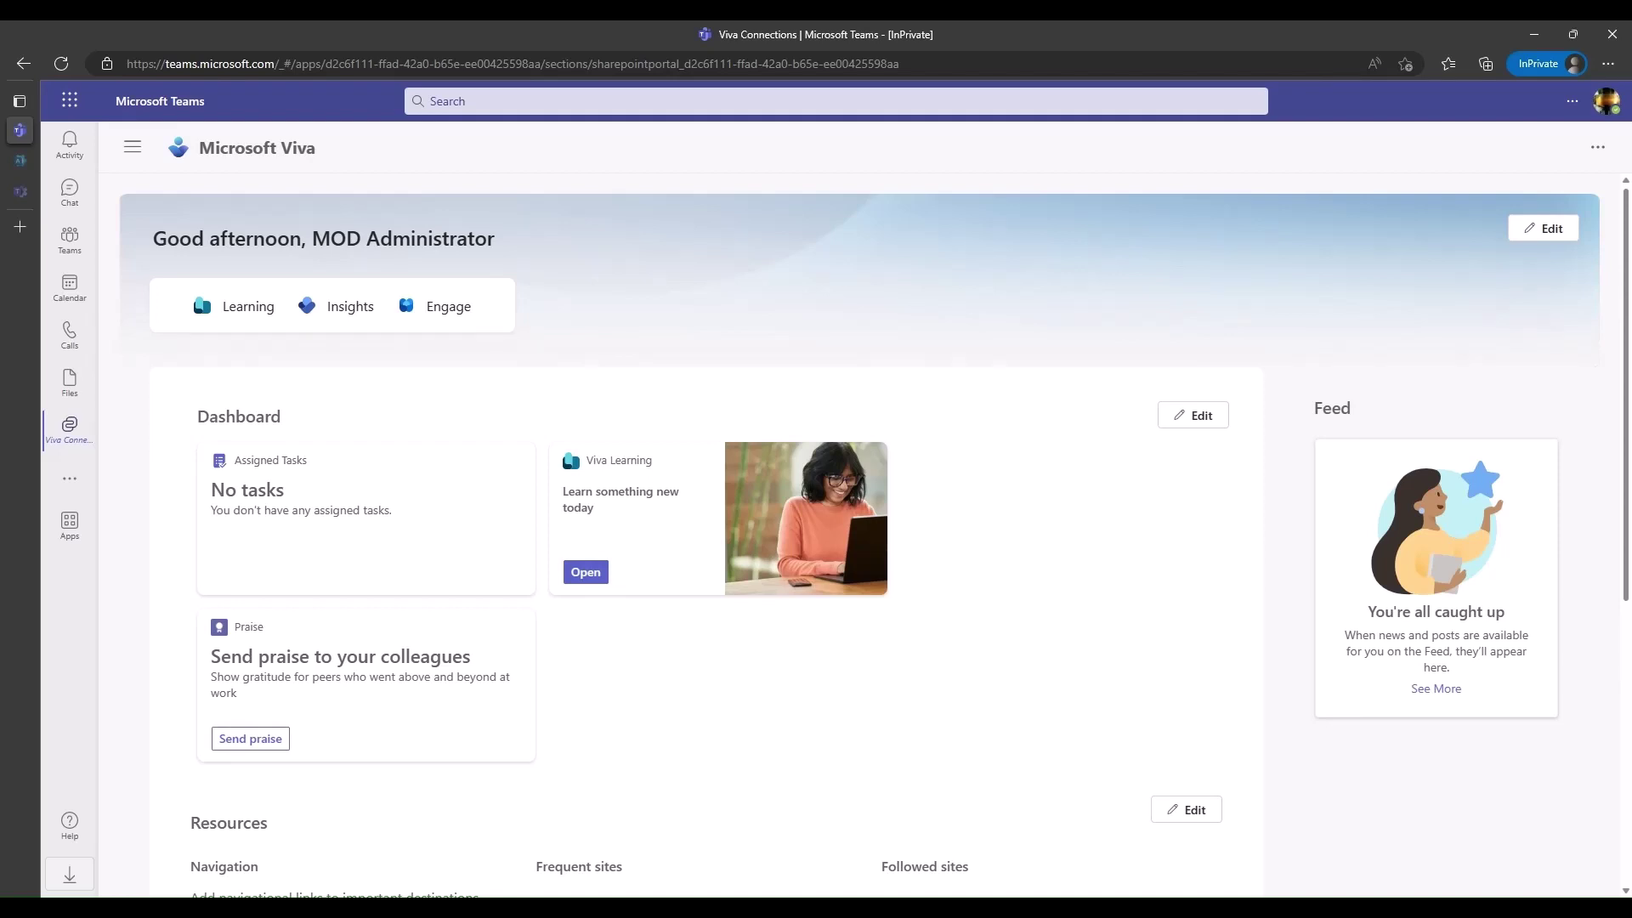
click(1598, 148)
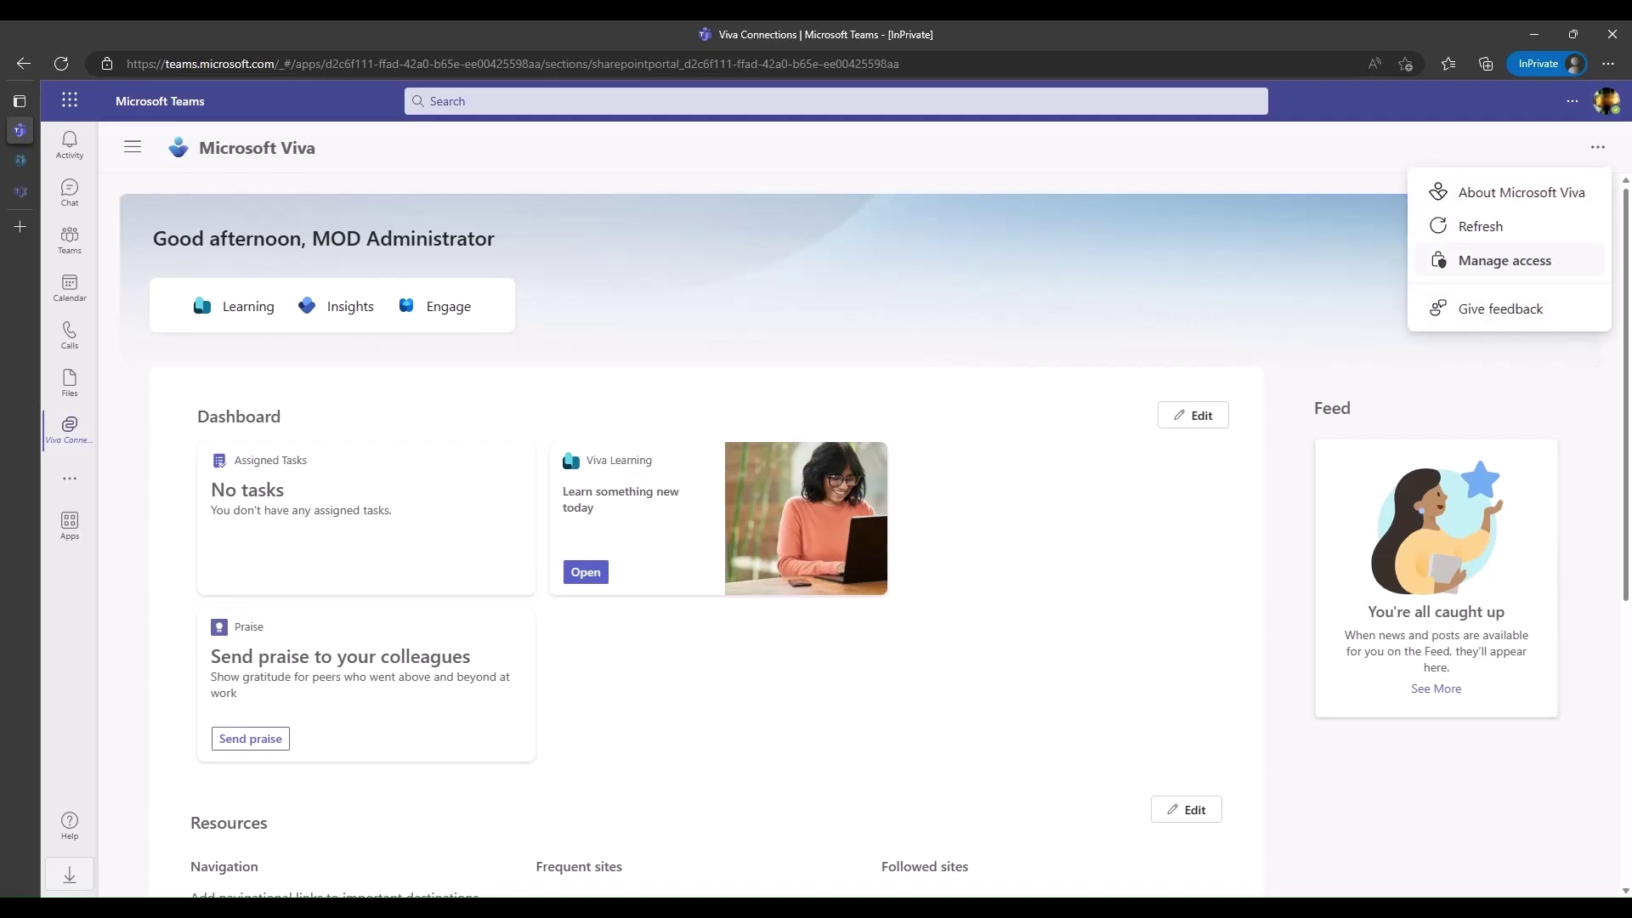
click(1505, 260)
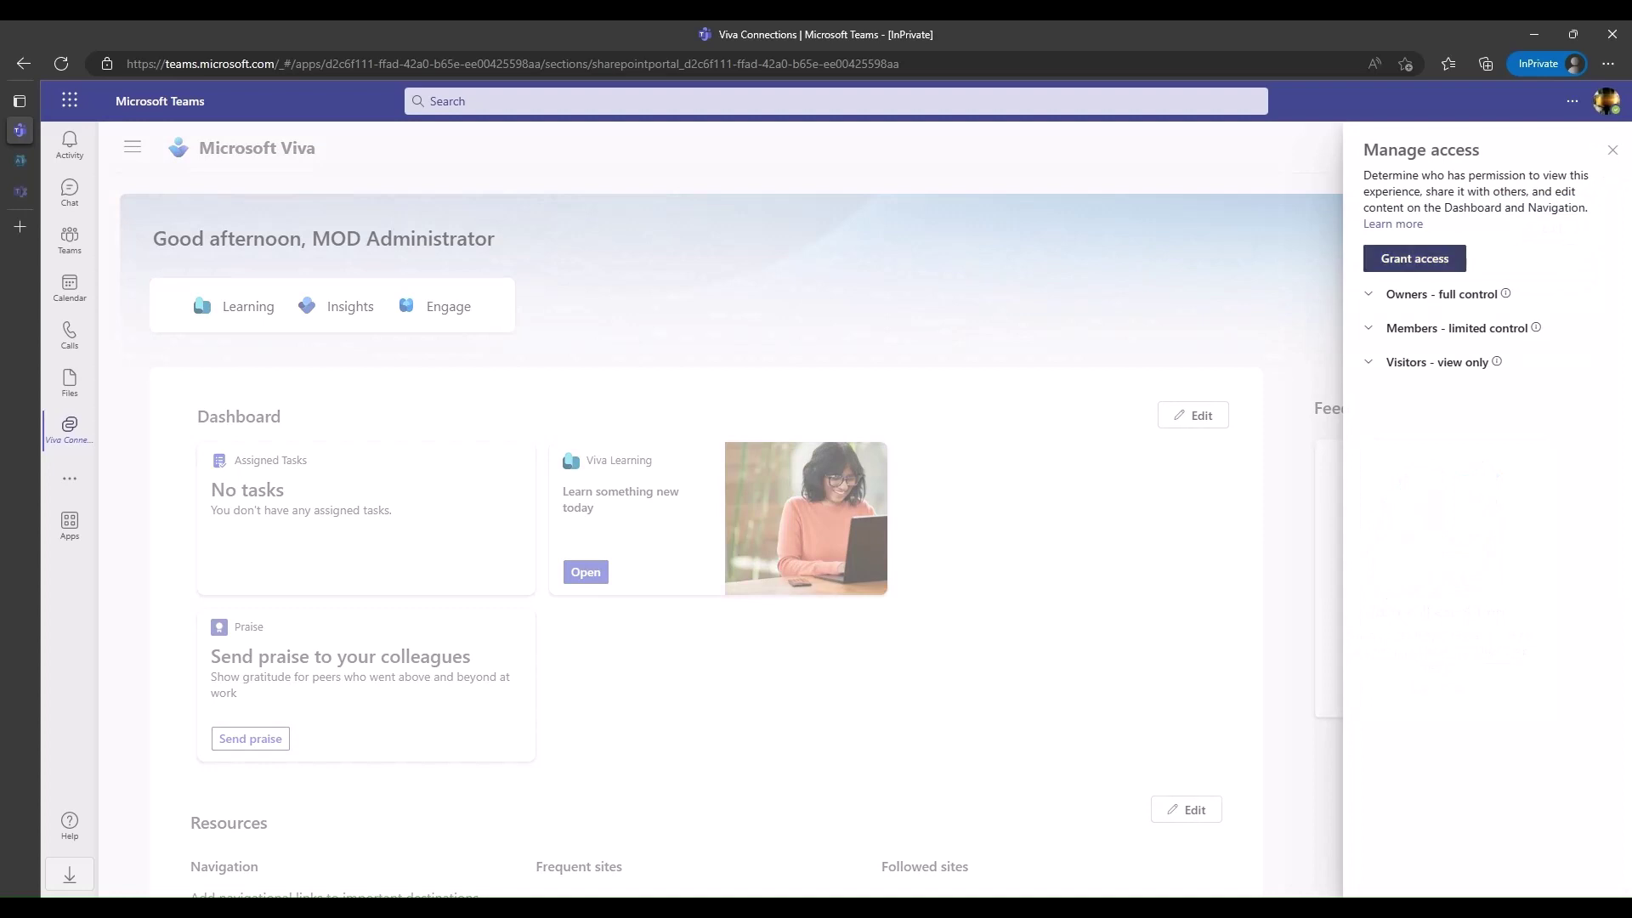
- Grant the Marketing Manager access to the Viva Connections experience with the Owner role and close the access settings
key(Return)
text(mega)
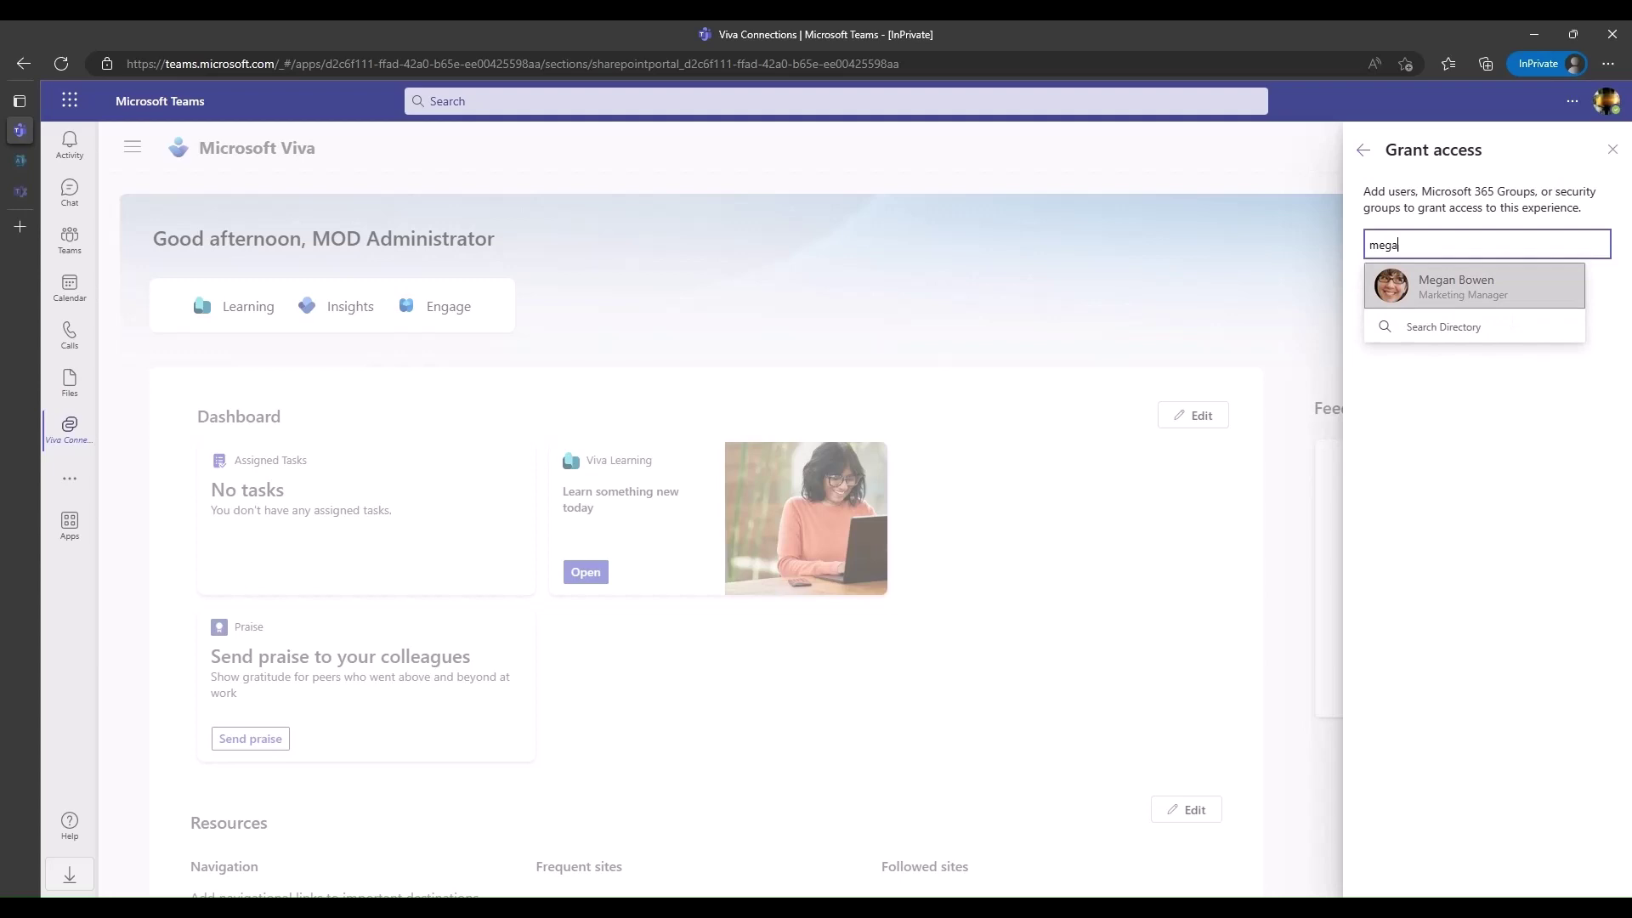
key(Return)
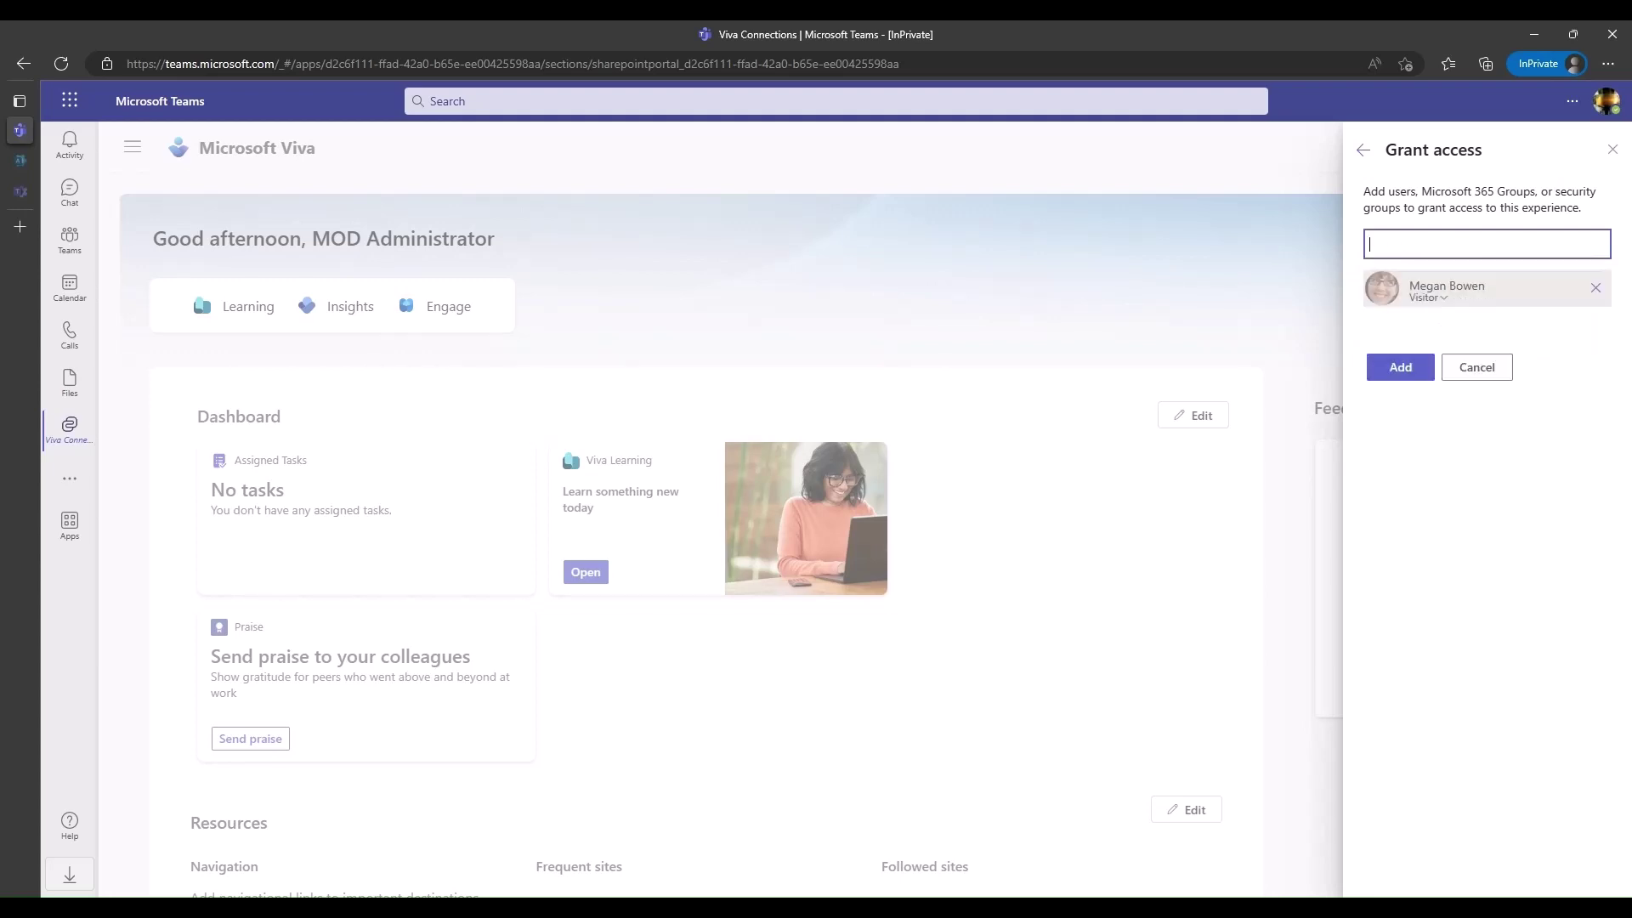
click(1428, 298)
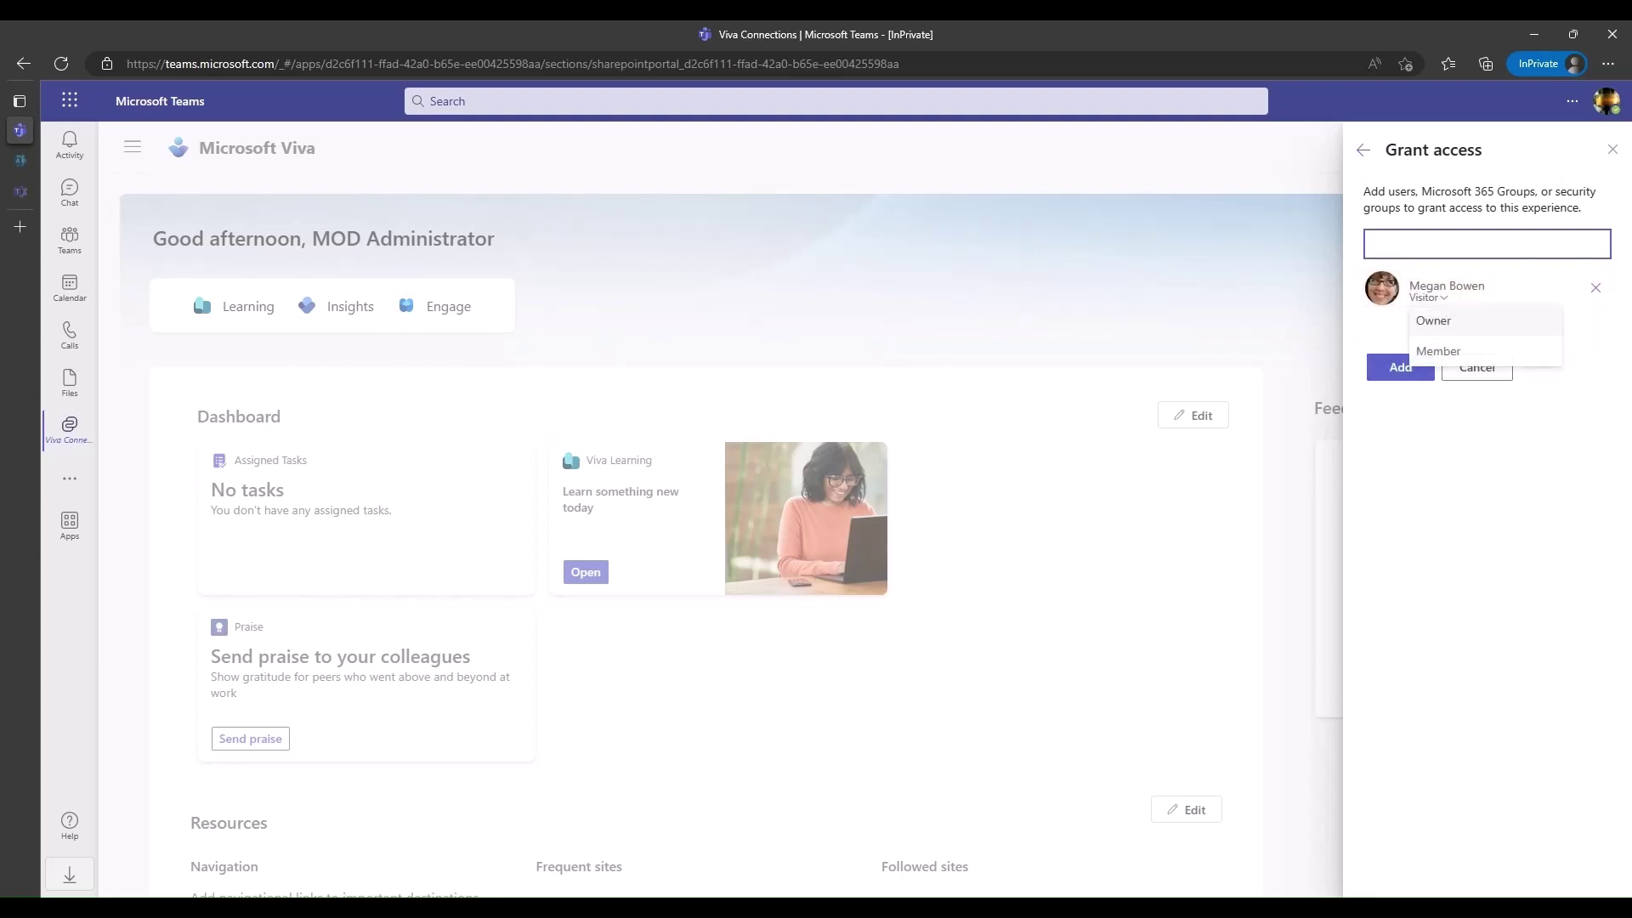
click(1433, 321)
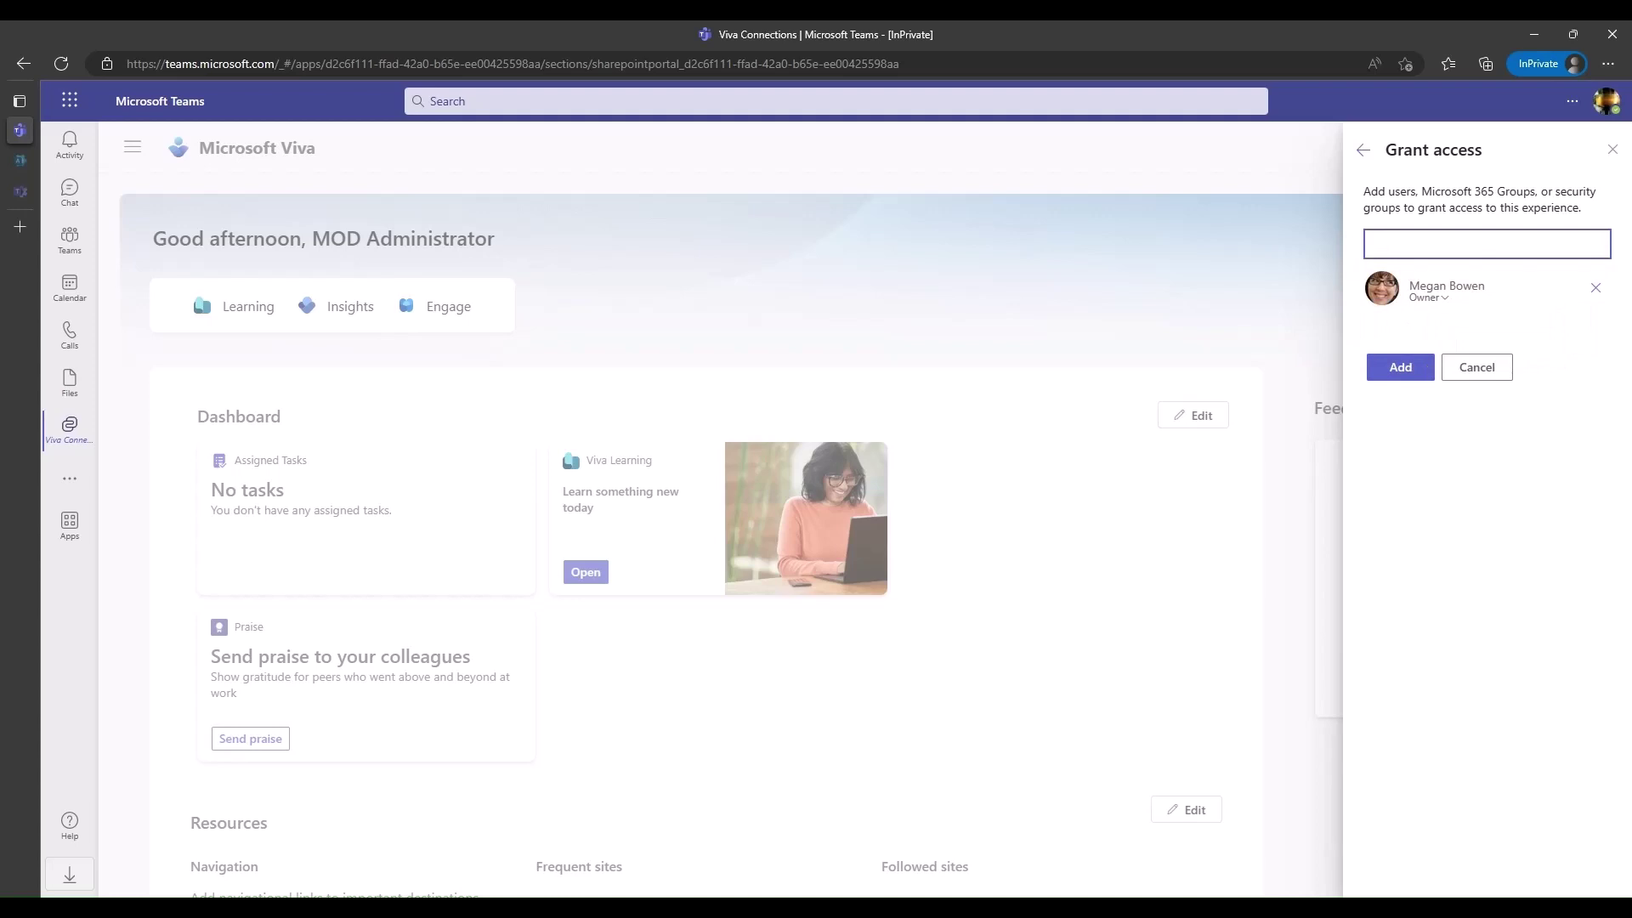
click(1399, 367)
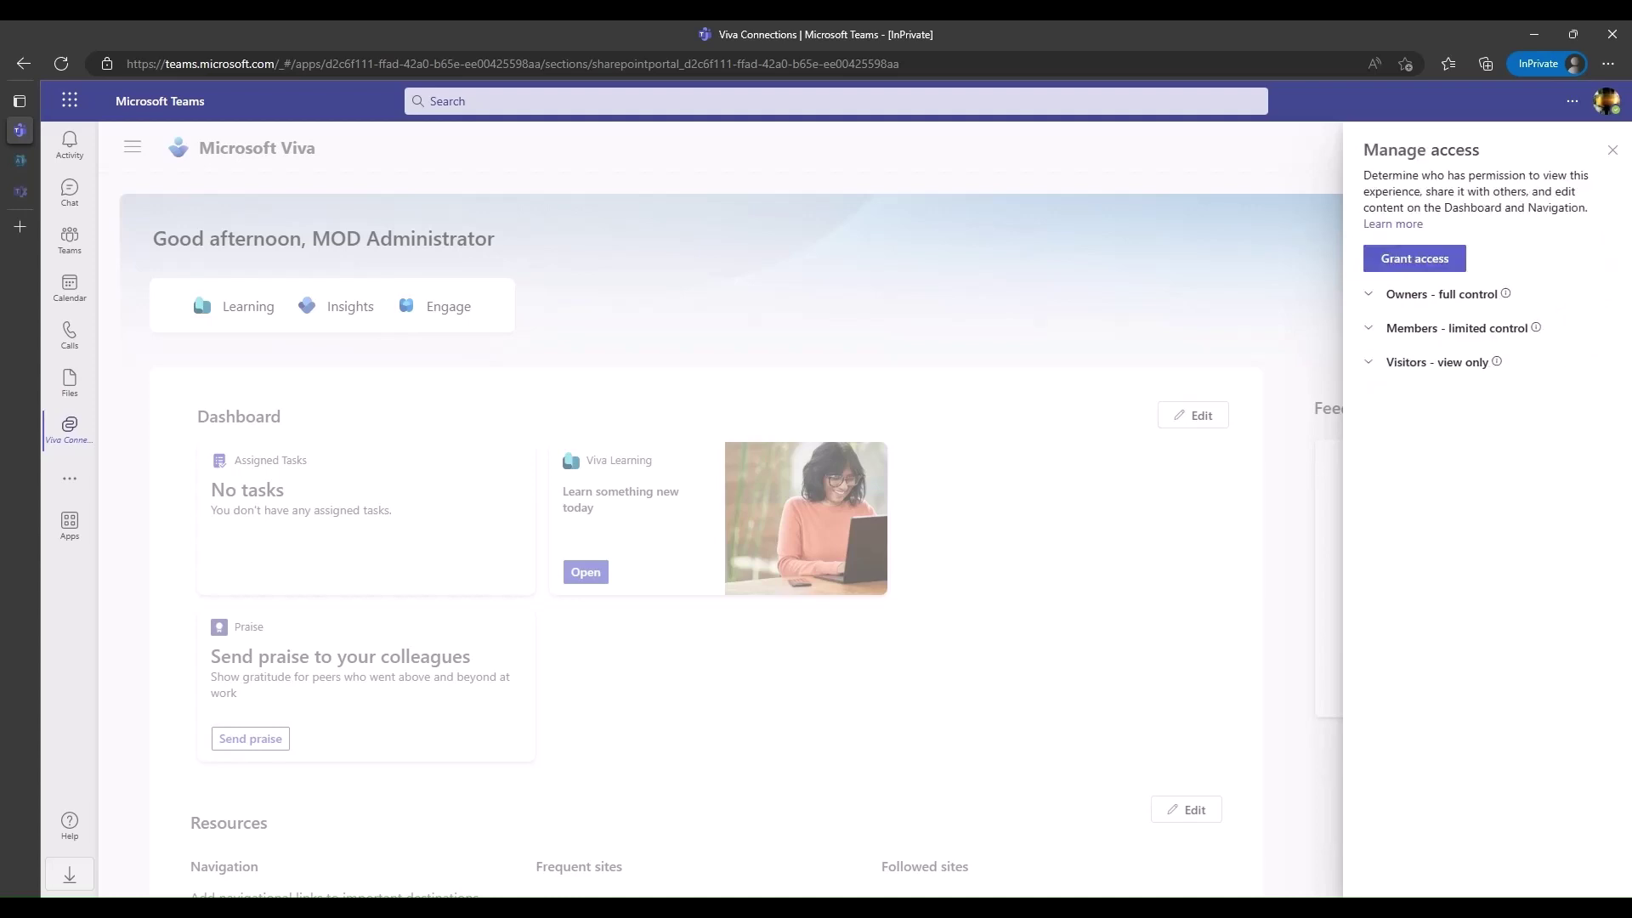
click(1613, 150)
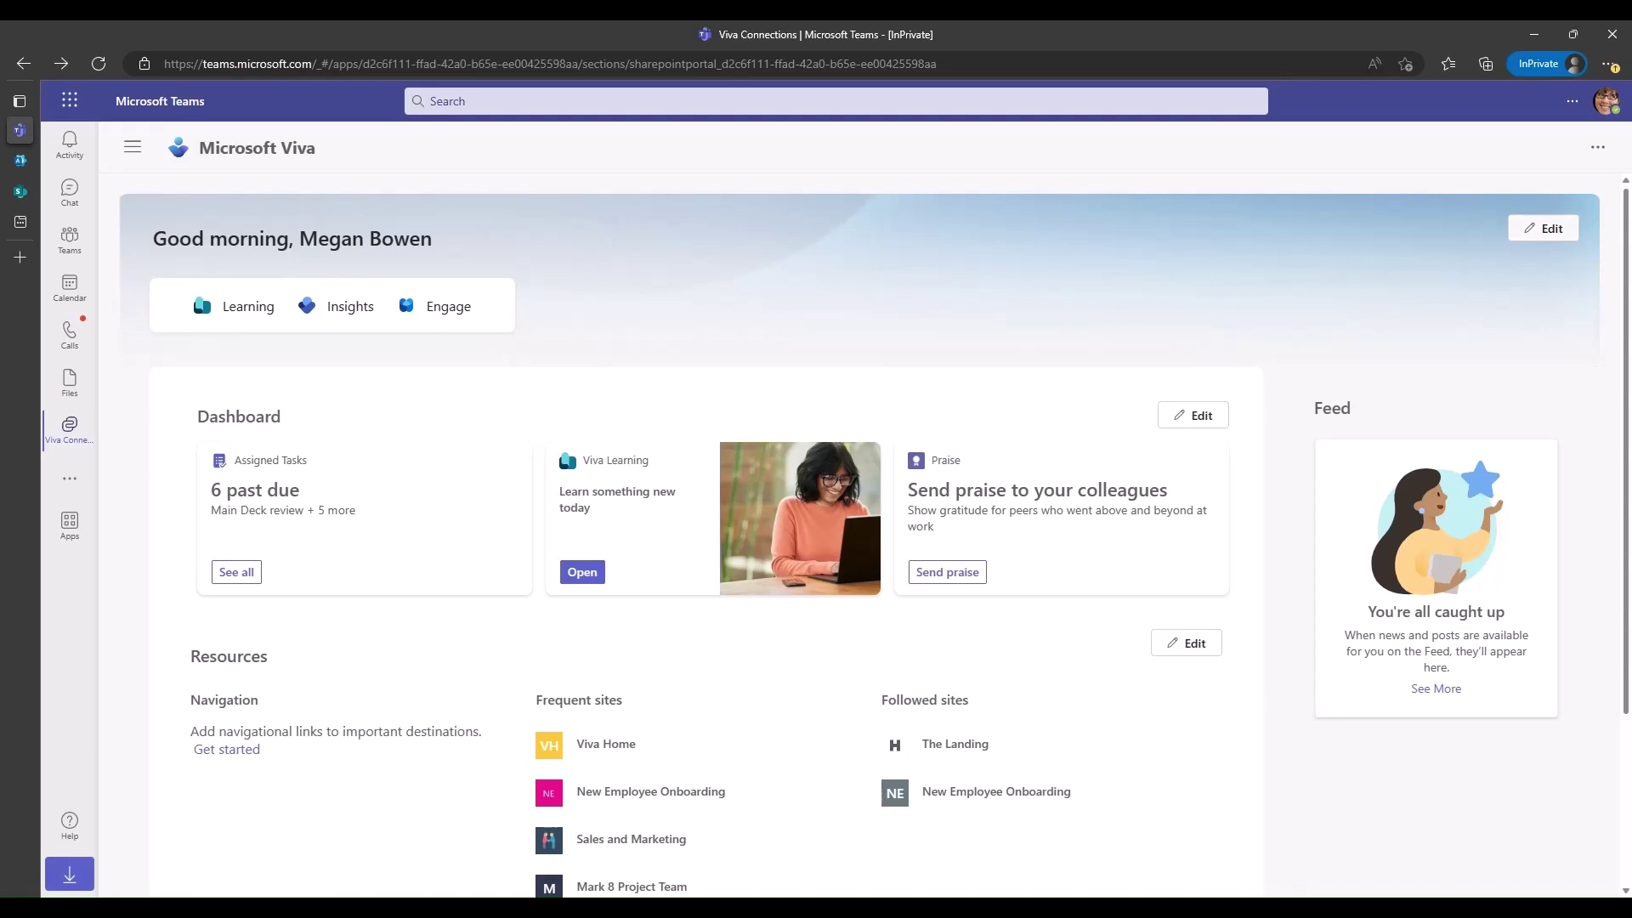
- Replace the Viva Connections banner image with the uploaded picture of the Contoso Electronics booth
click(1544, 227)
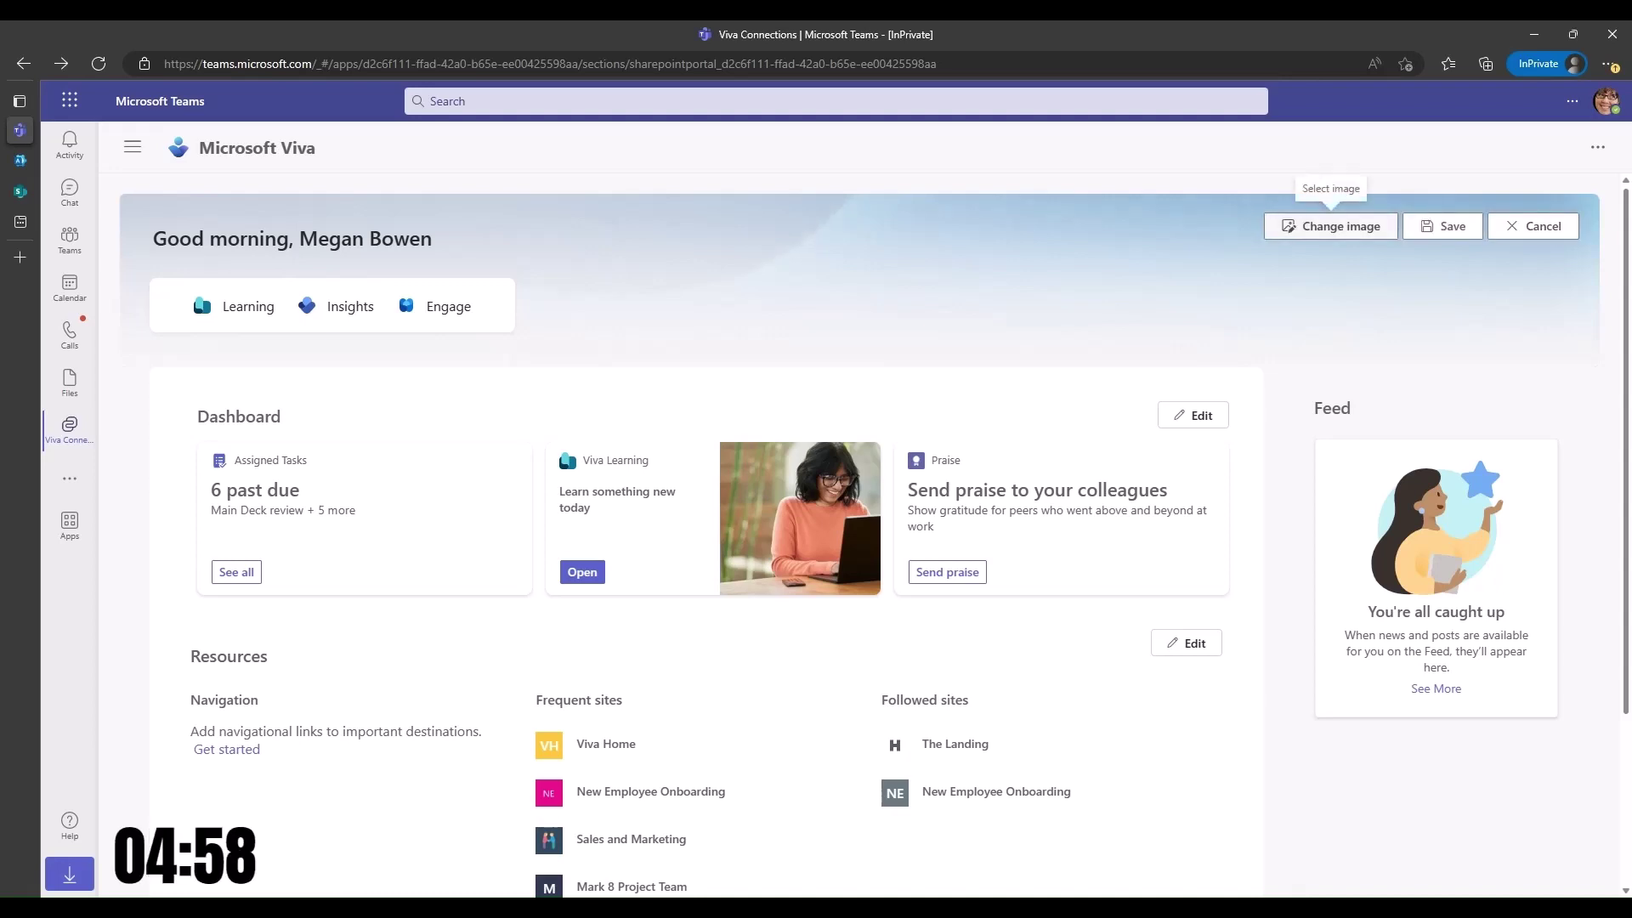
click(1330, 226)
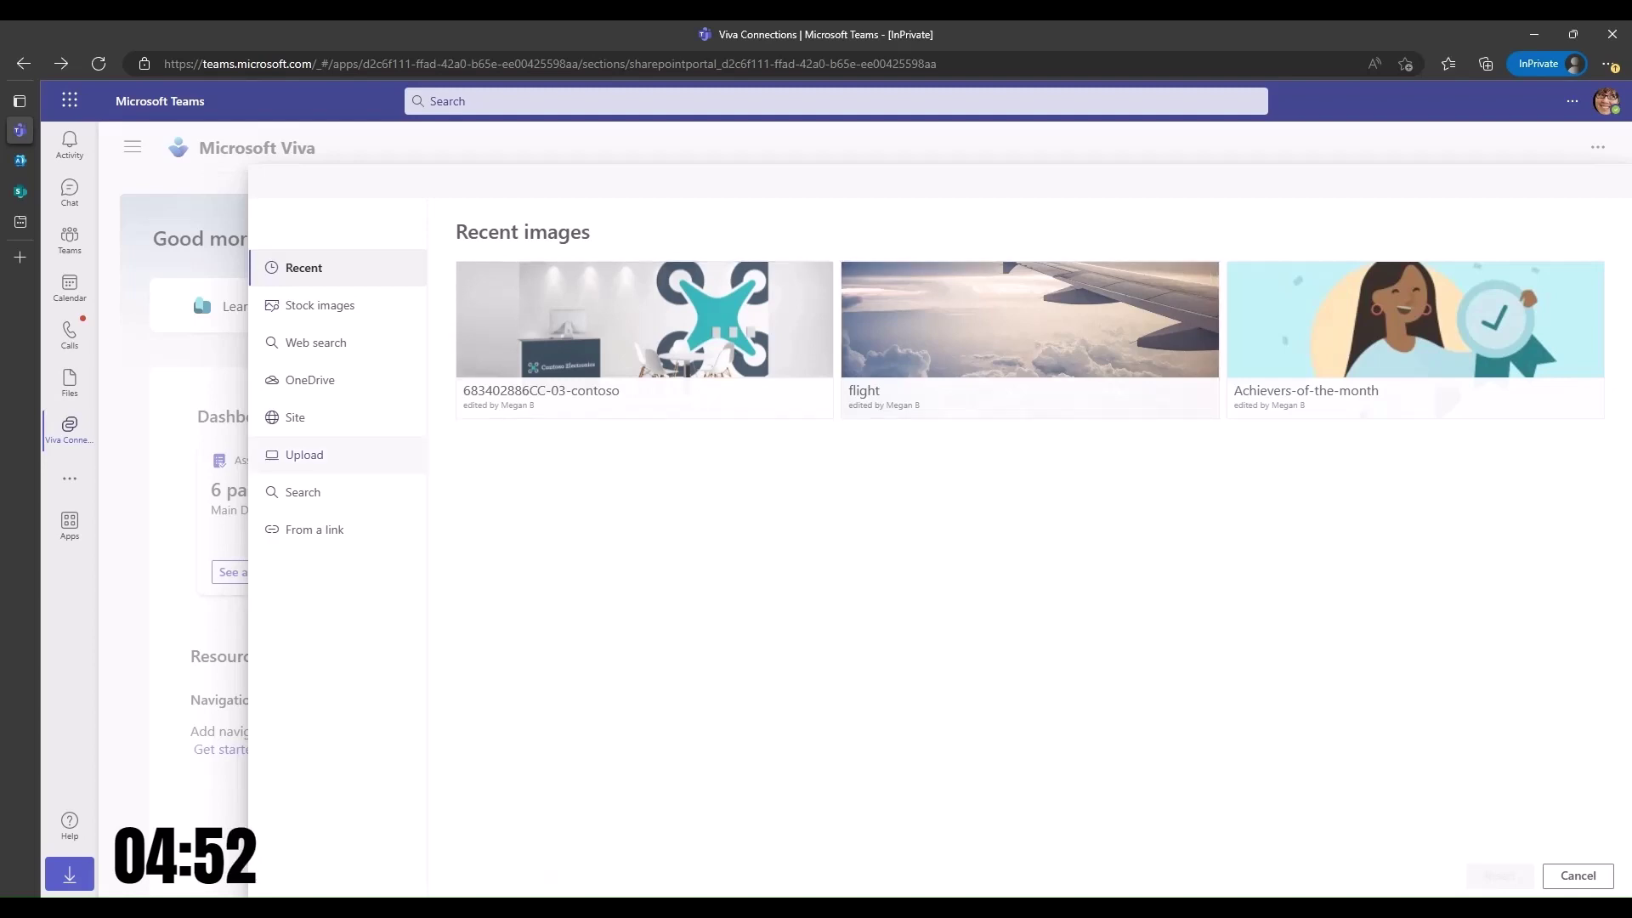
click(304, 455)
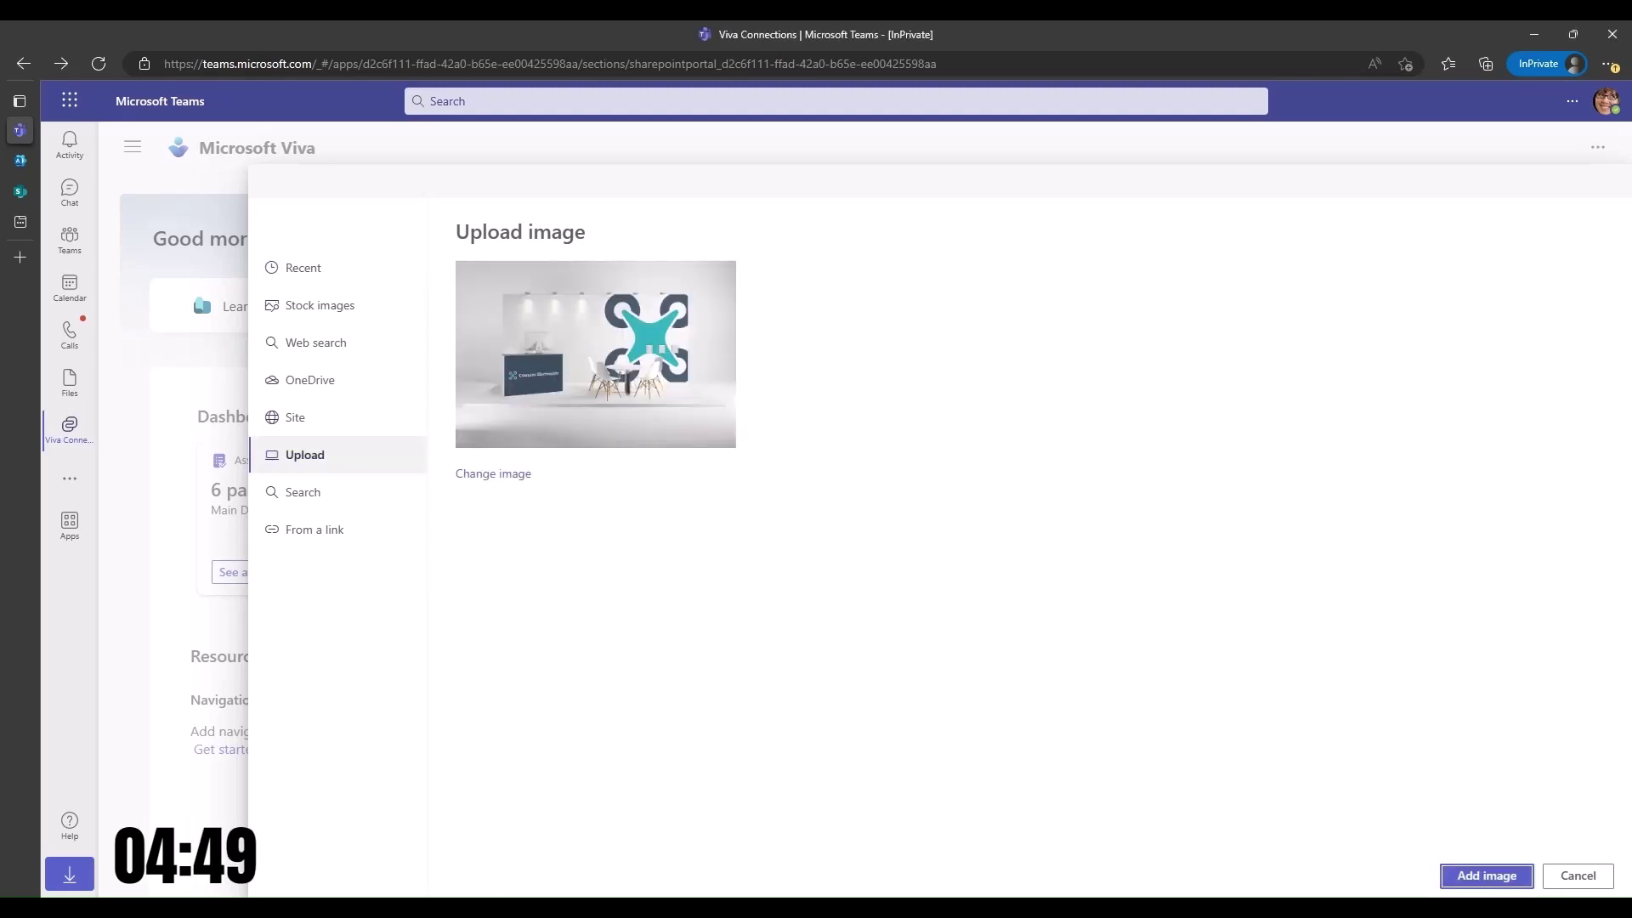
click(1503, 881)
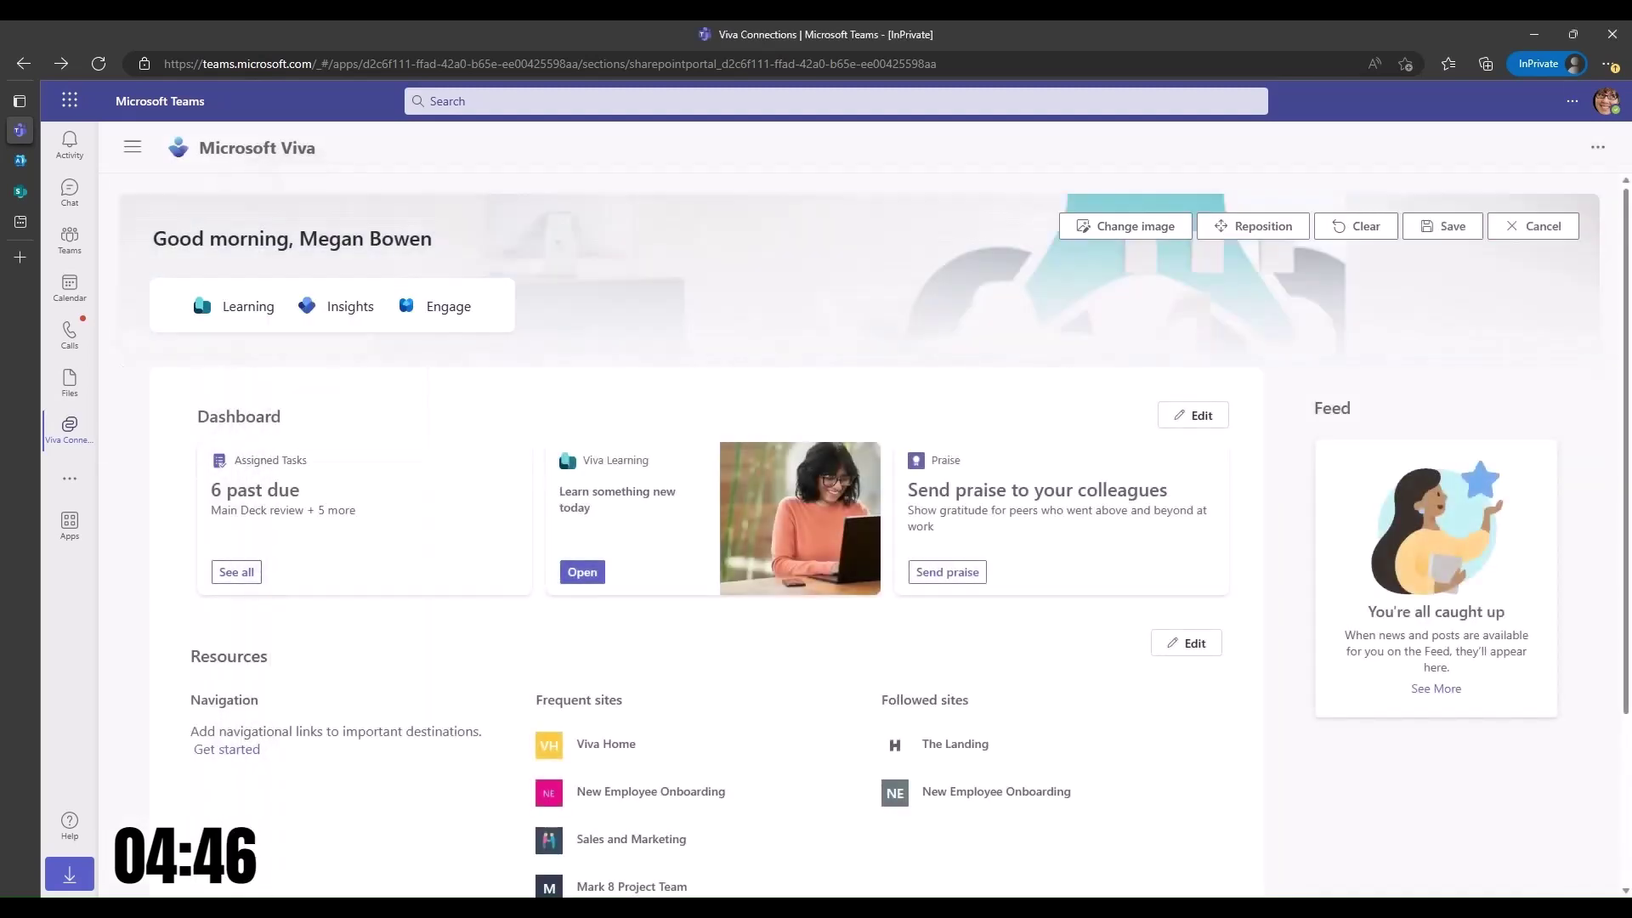
- Reposition the banner image by moving its focal point slightly right and down, and save the banner
click(1252, 226)
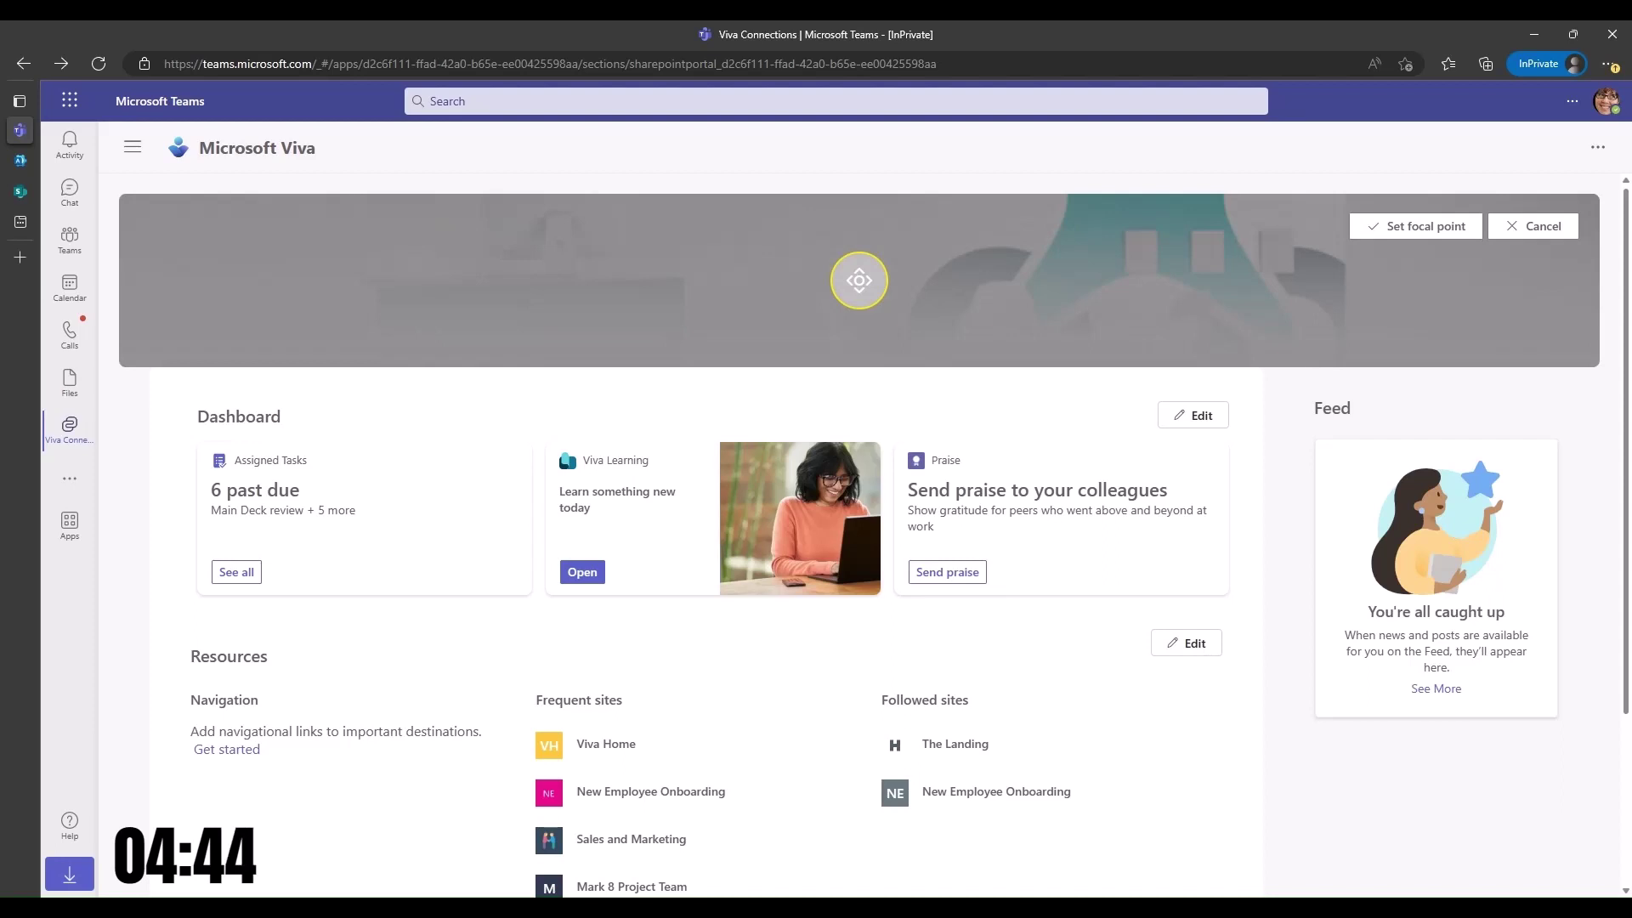
drag(860, 280, 944, 306)
click(1437, 226)
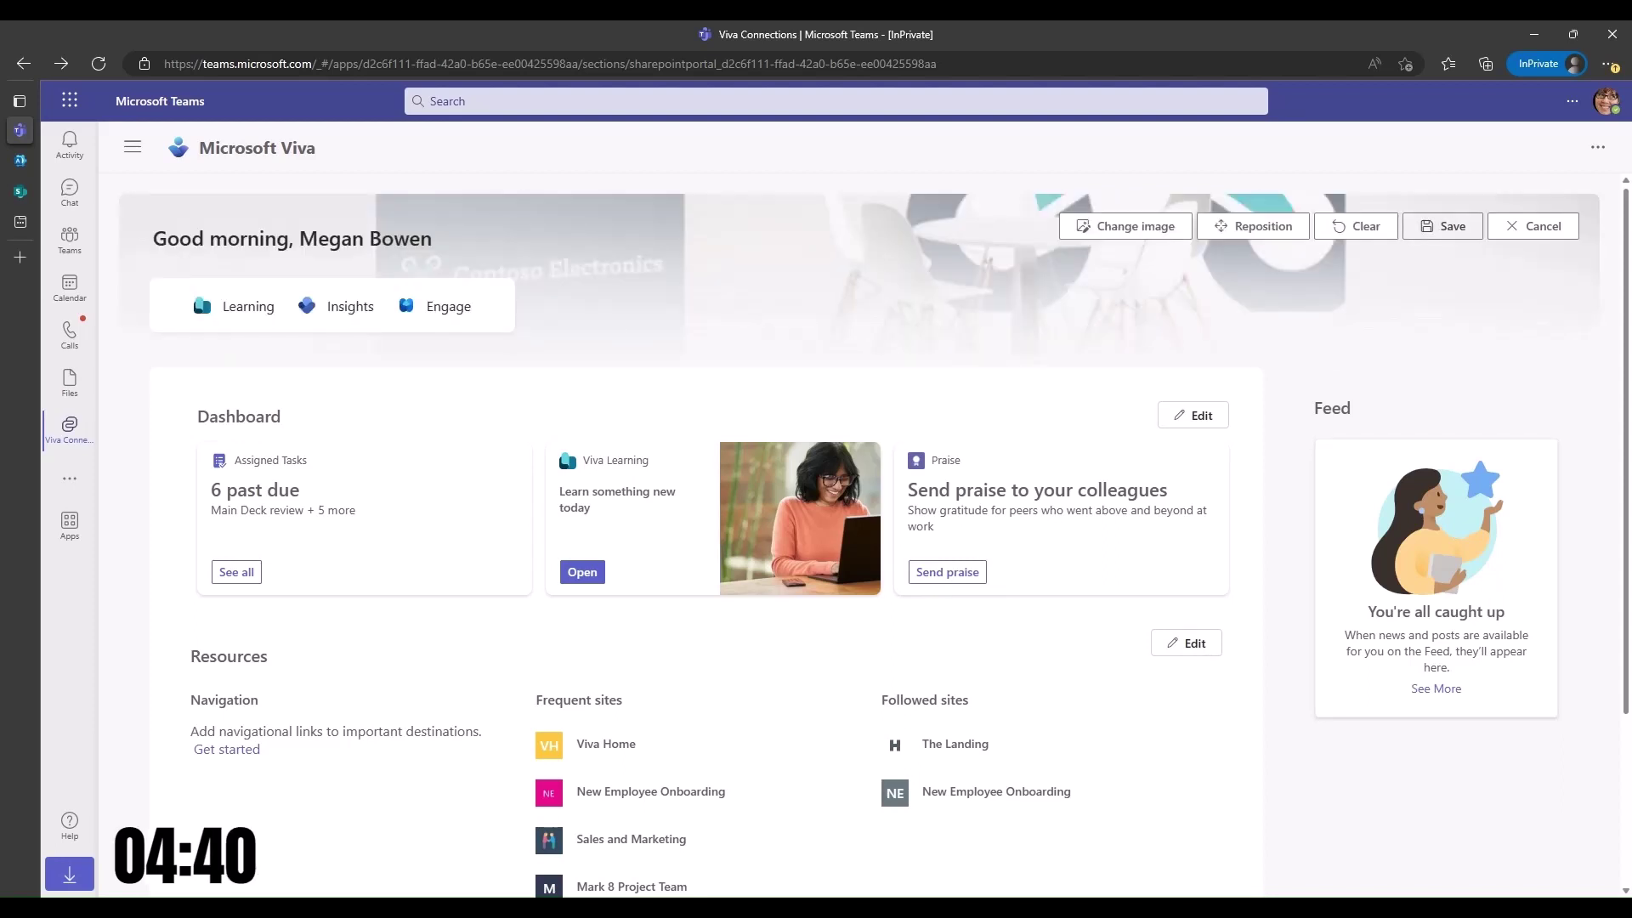
click(1442, 226)
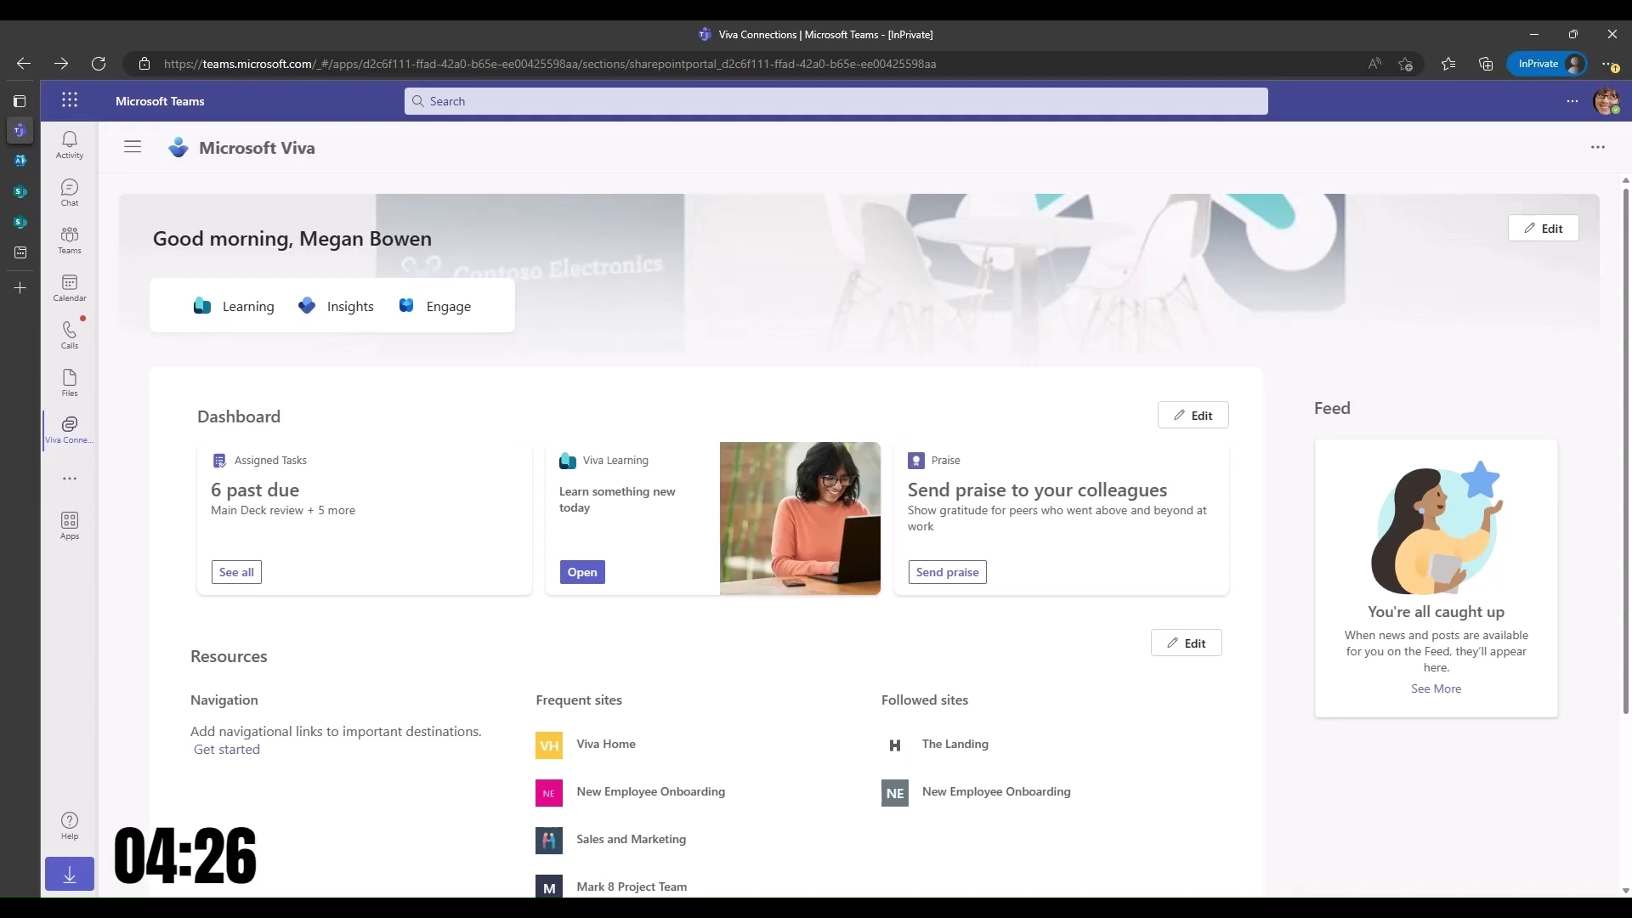
- Start editing the dashboard with Information workers as the primary audience for its default cards
click(1192, 415)
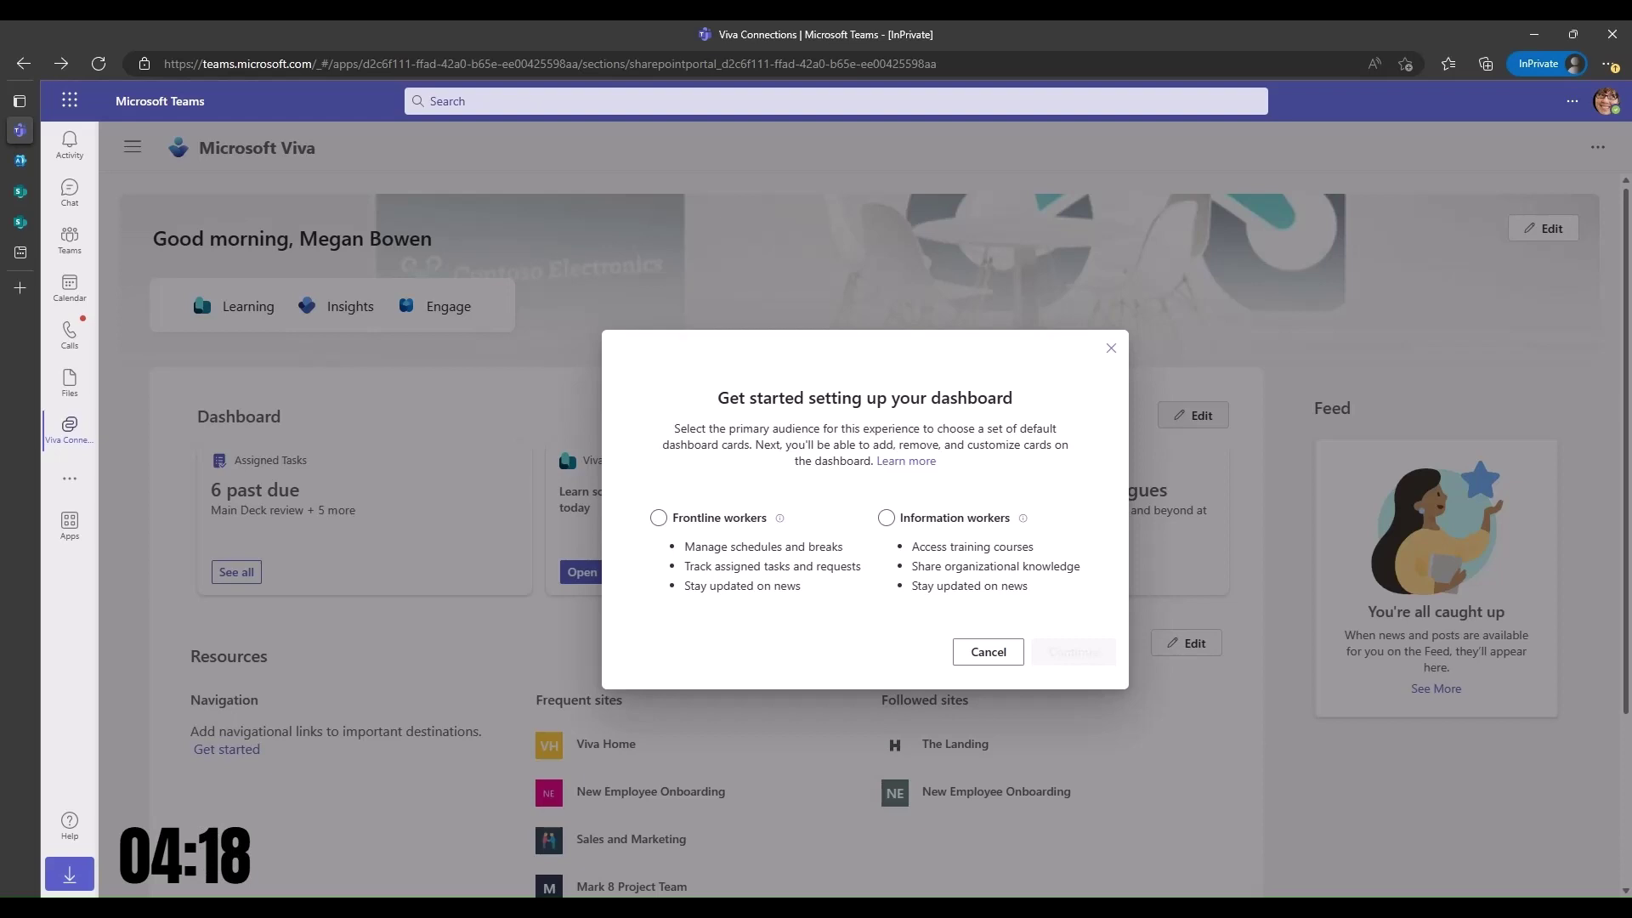
click(886, 518)
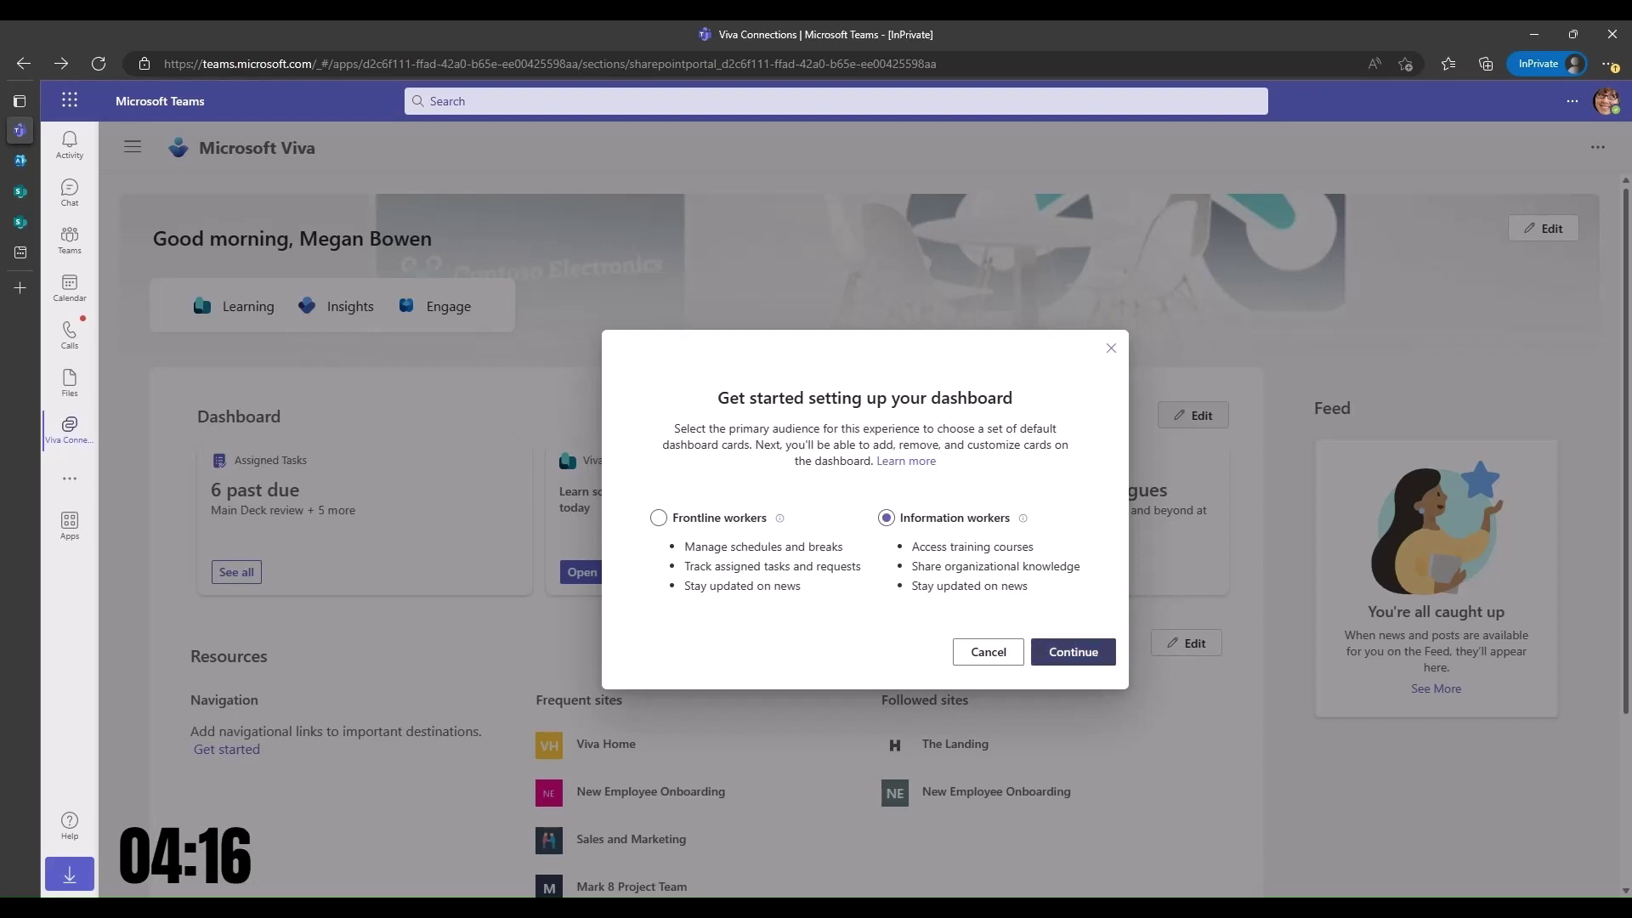
click(1073, 651)
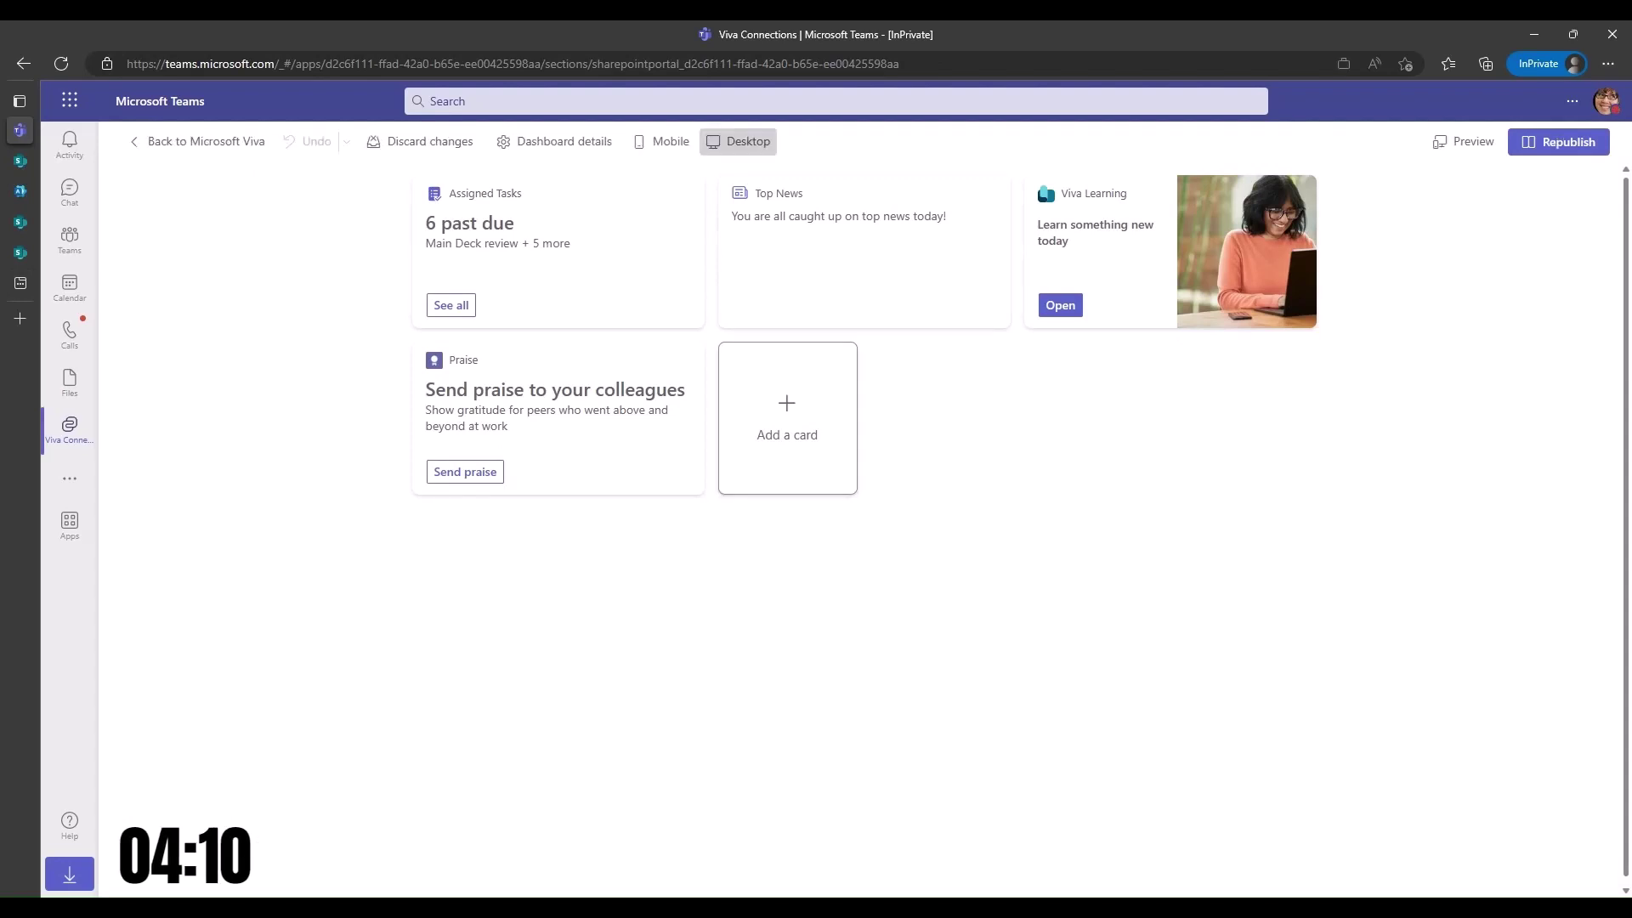
- Add an Approvals card to the dashboard after the Praise card
click(787, 418)
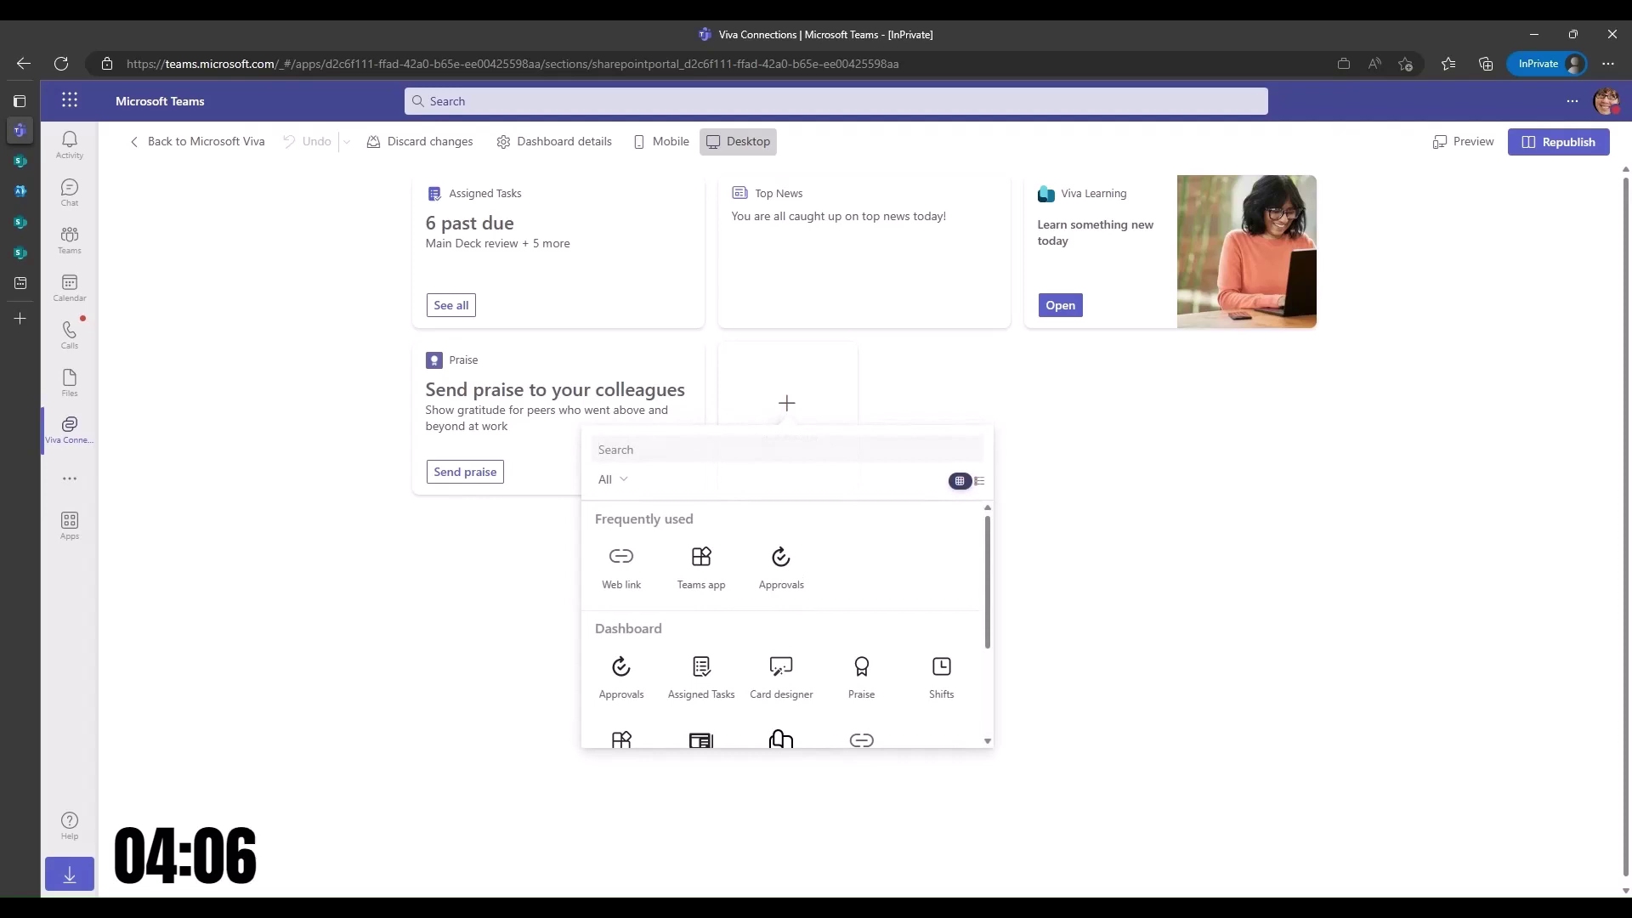
scroll(861, 574, down, 3)
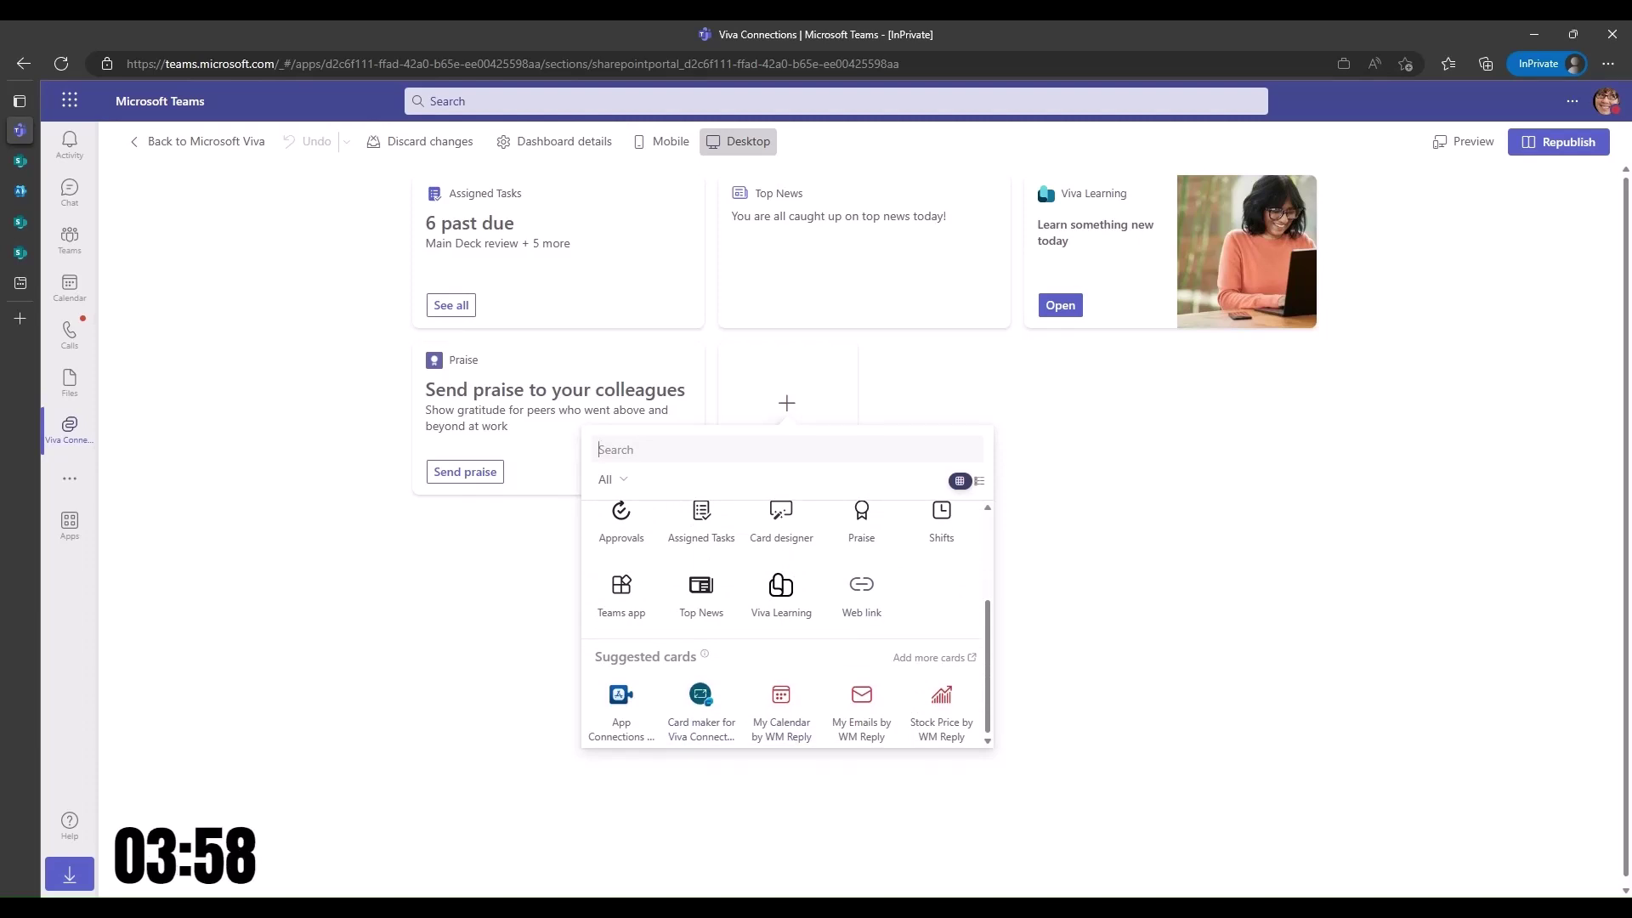
scroll(787, 623, up, 2)
scroll(786, 623, up, 1)
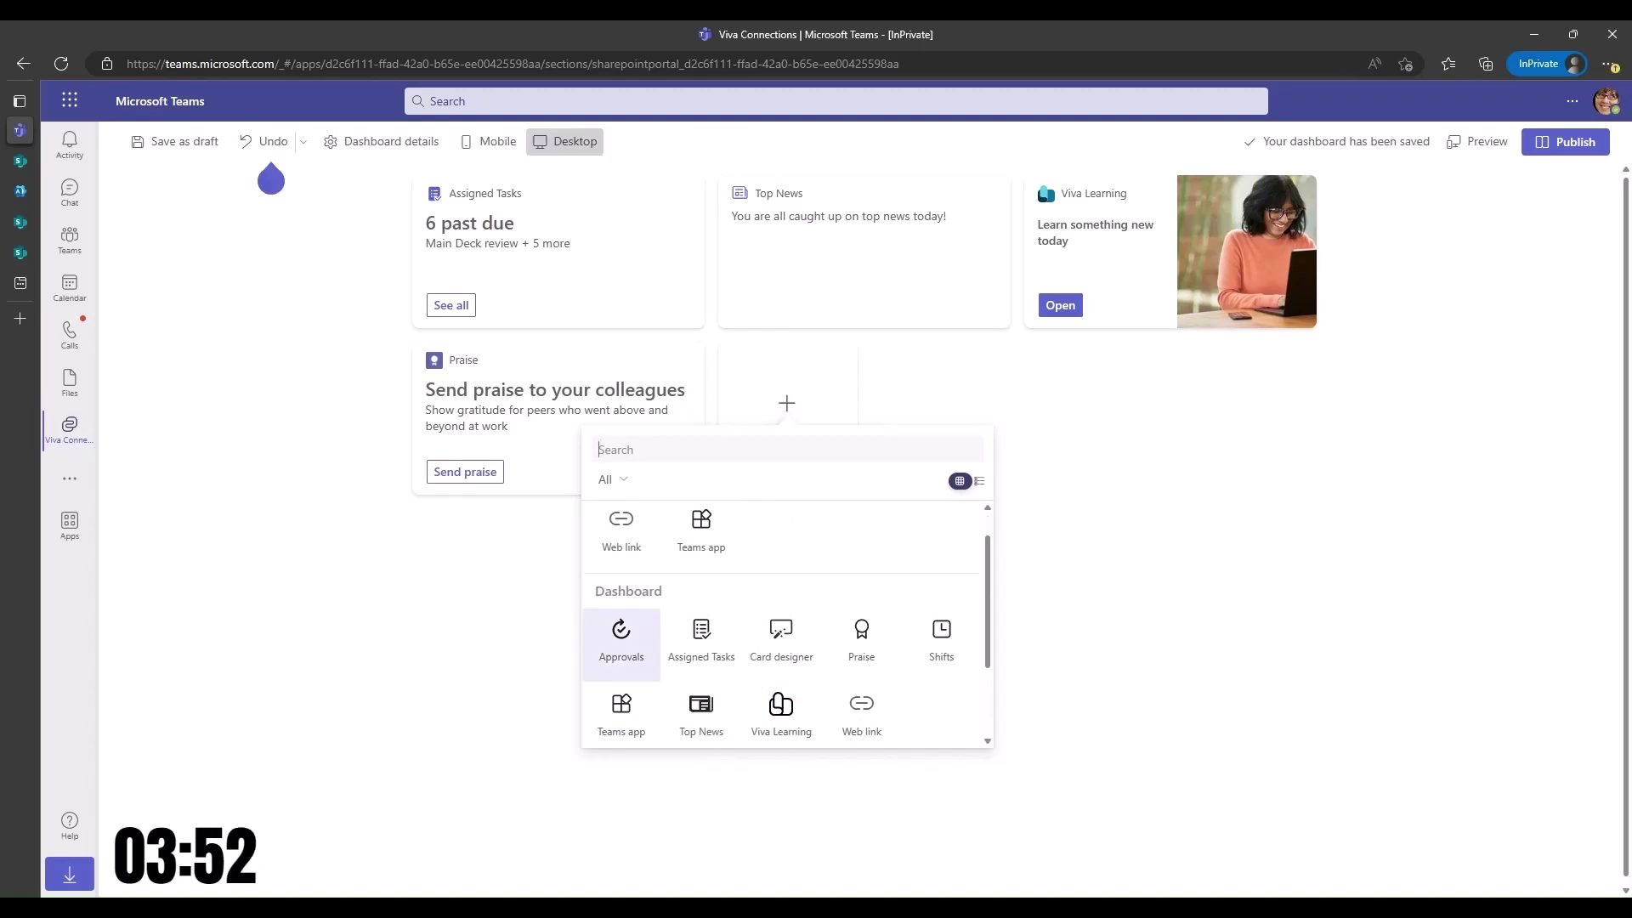
click(620, 643)
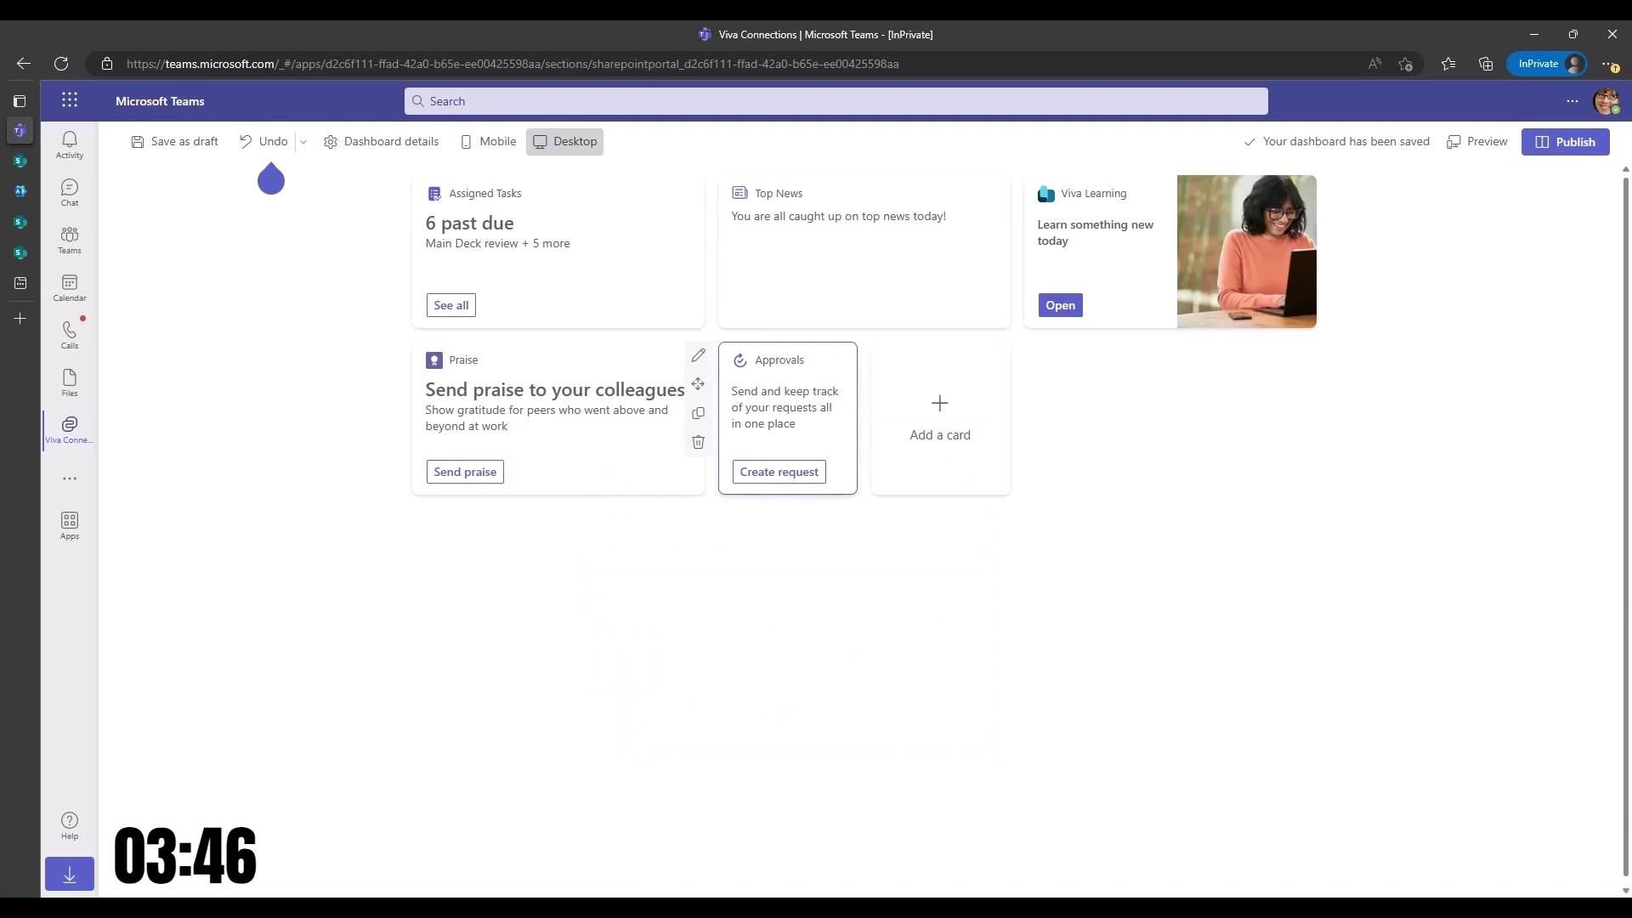
- Add a Web link card to the dashboard after the Approvals card
click(939, 416)
key(Down)
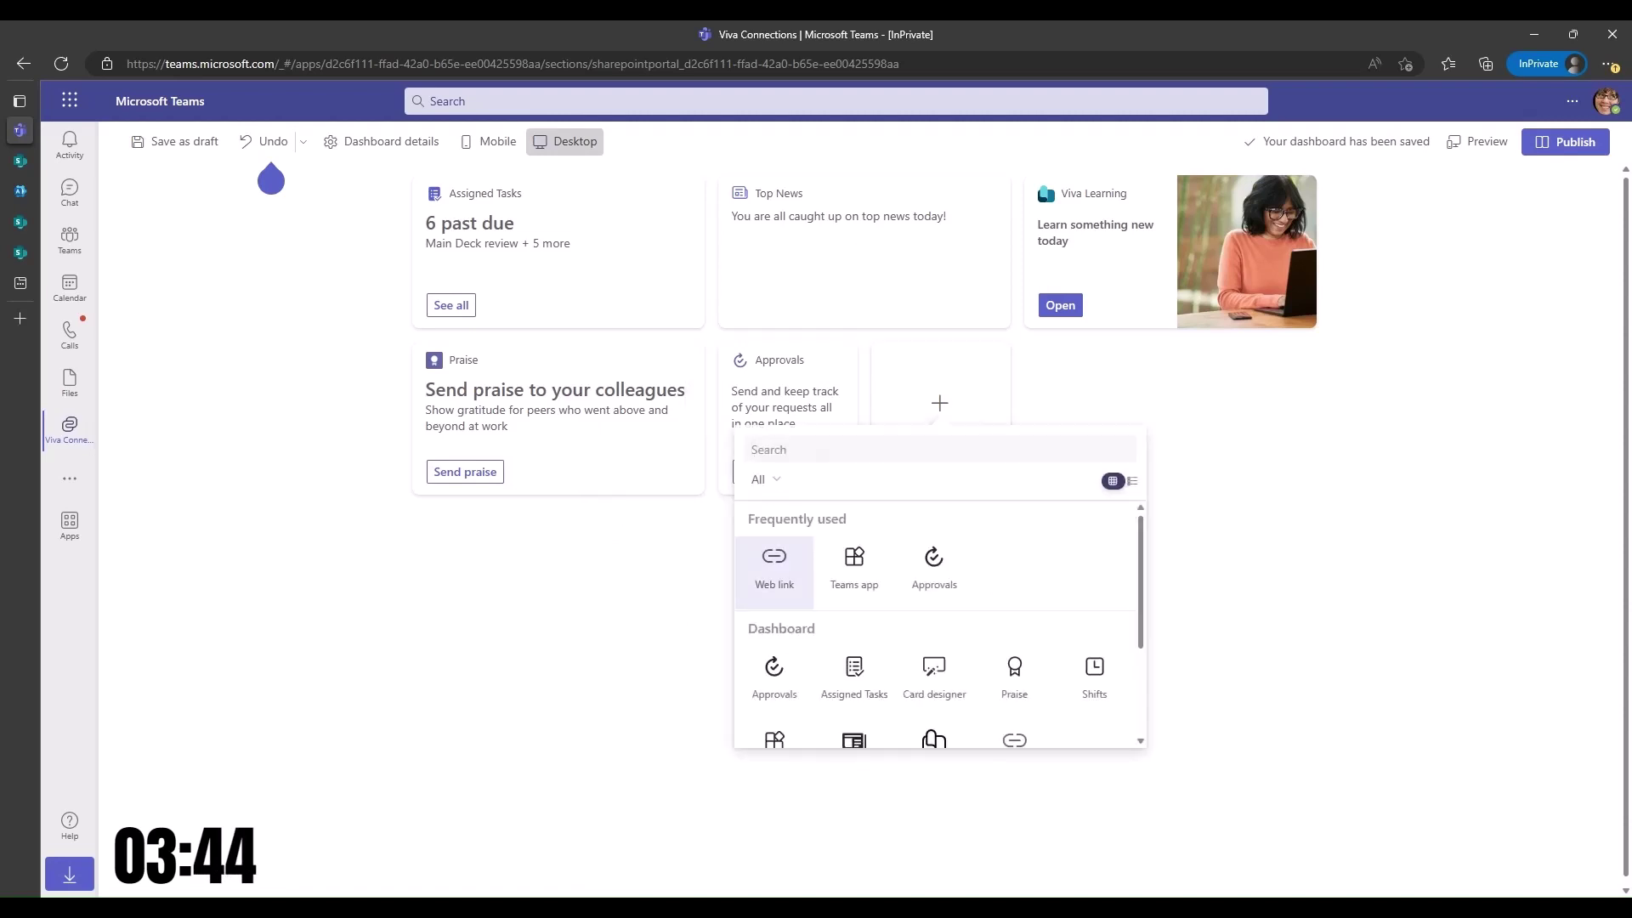
key(Return)
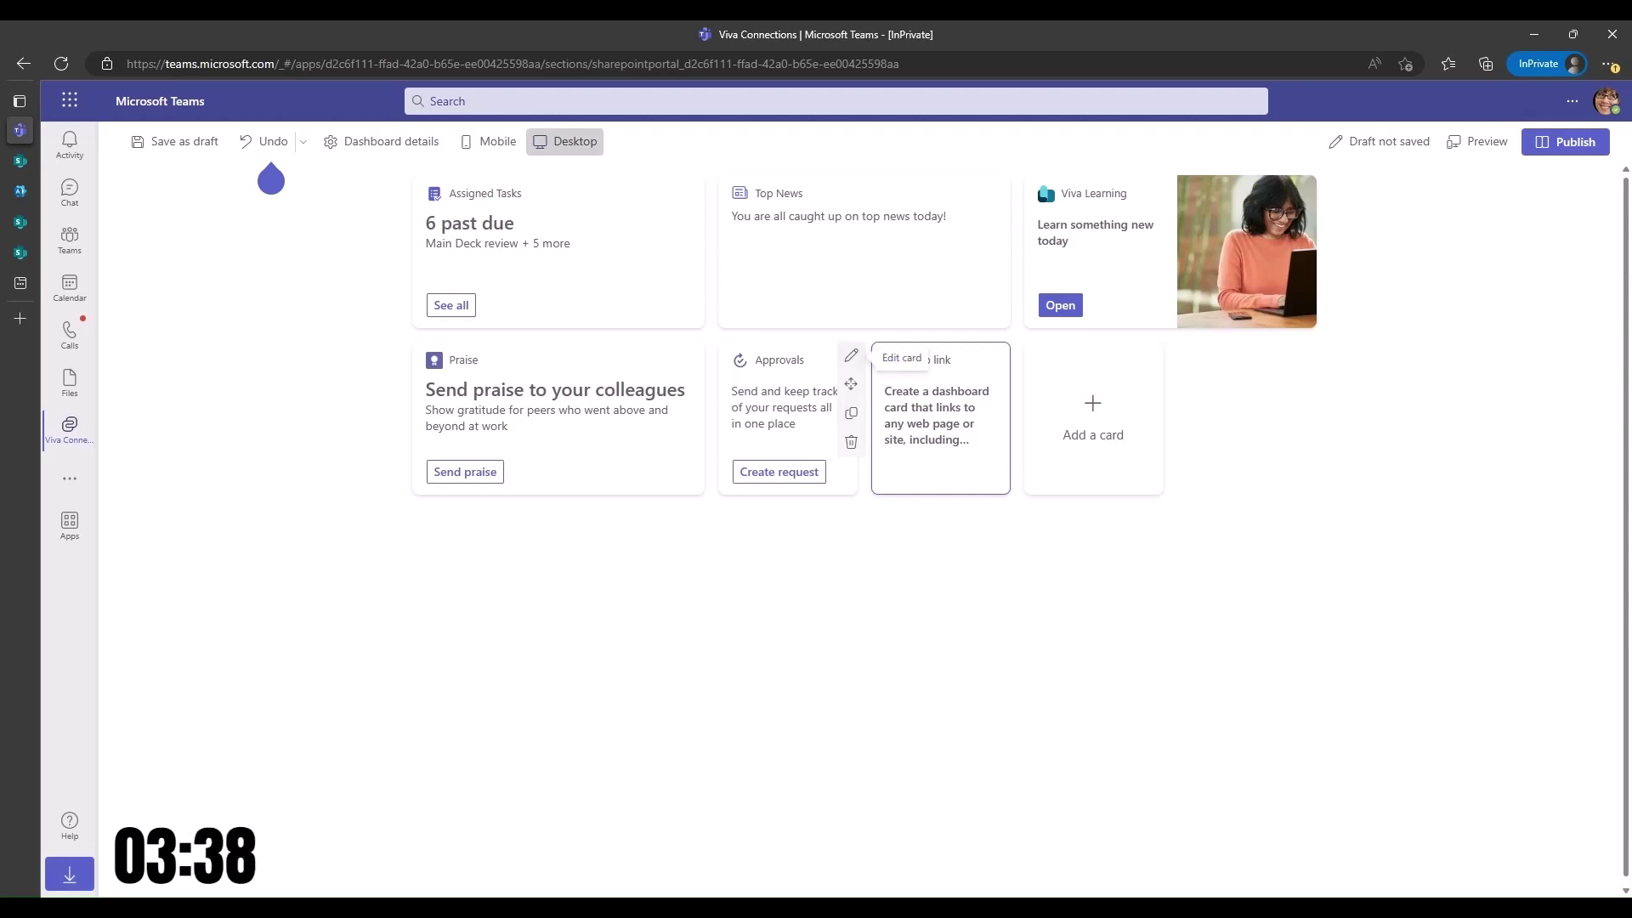
click(851, 356)
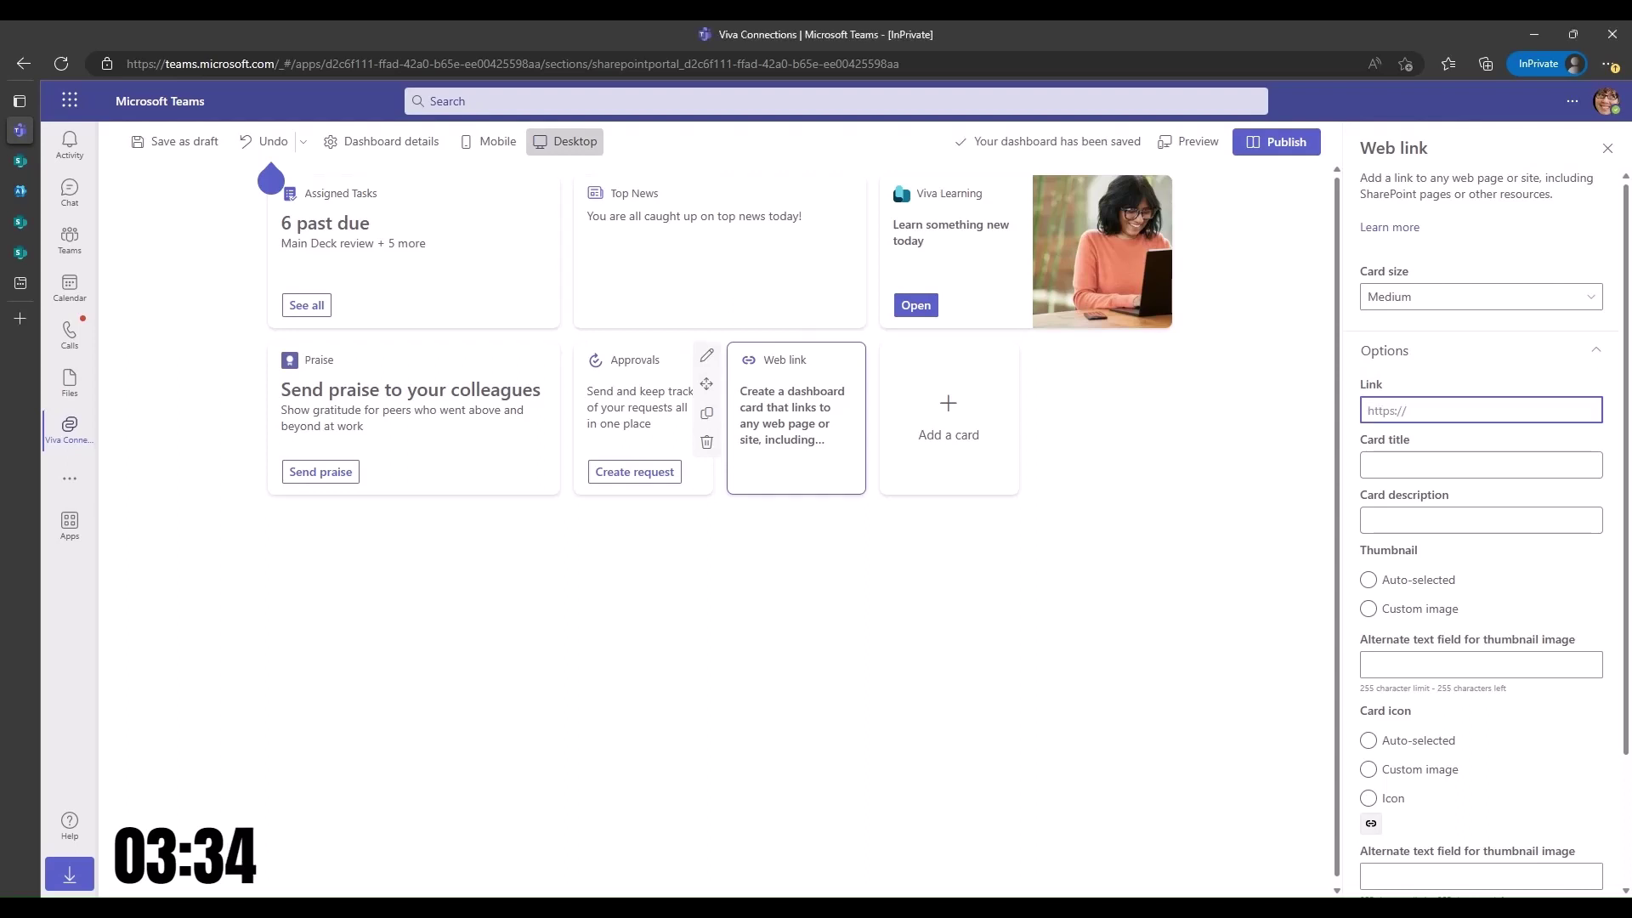
text(https://www.contoso.com/MVP)
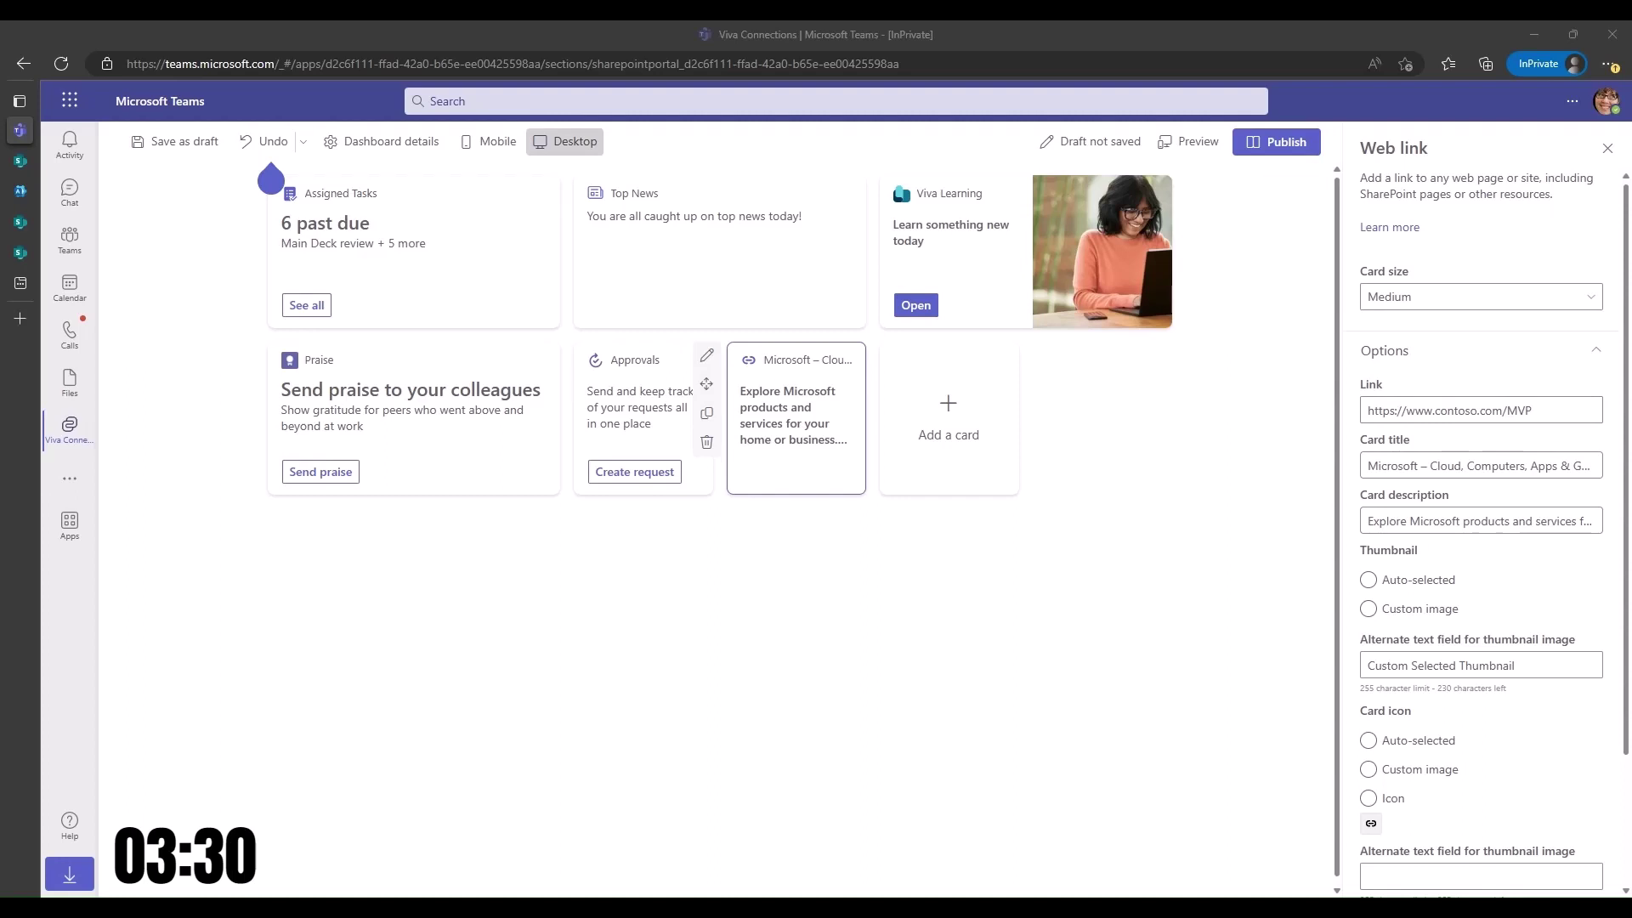
click(1480, 465)
key(ctrl+a)
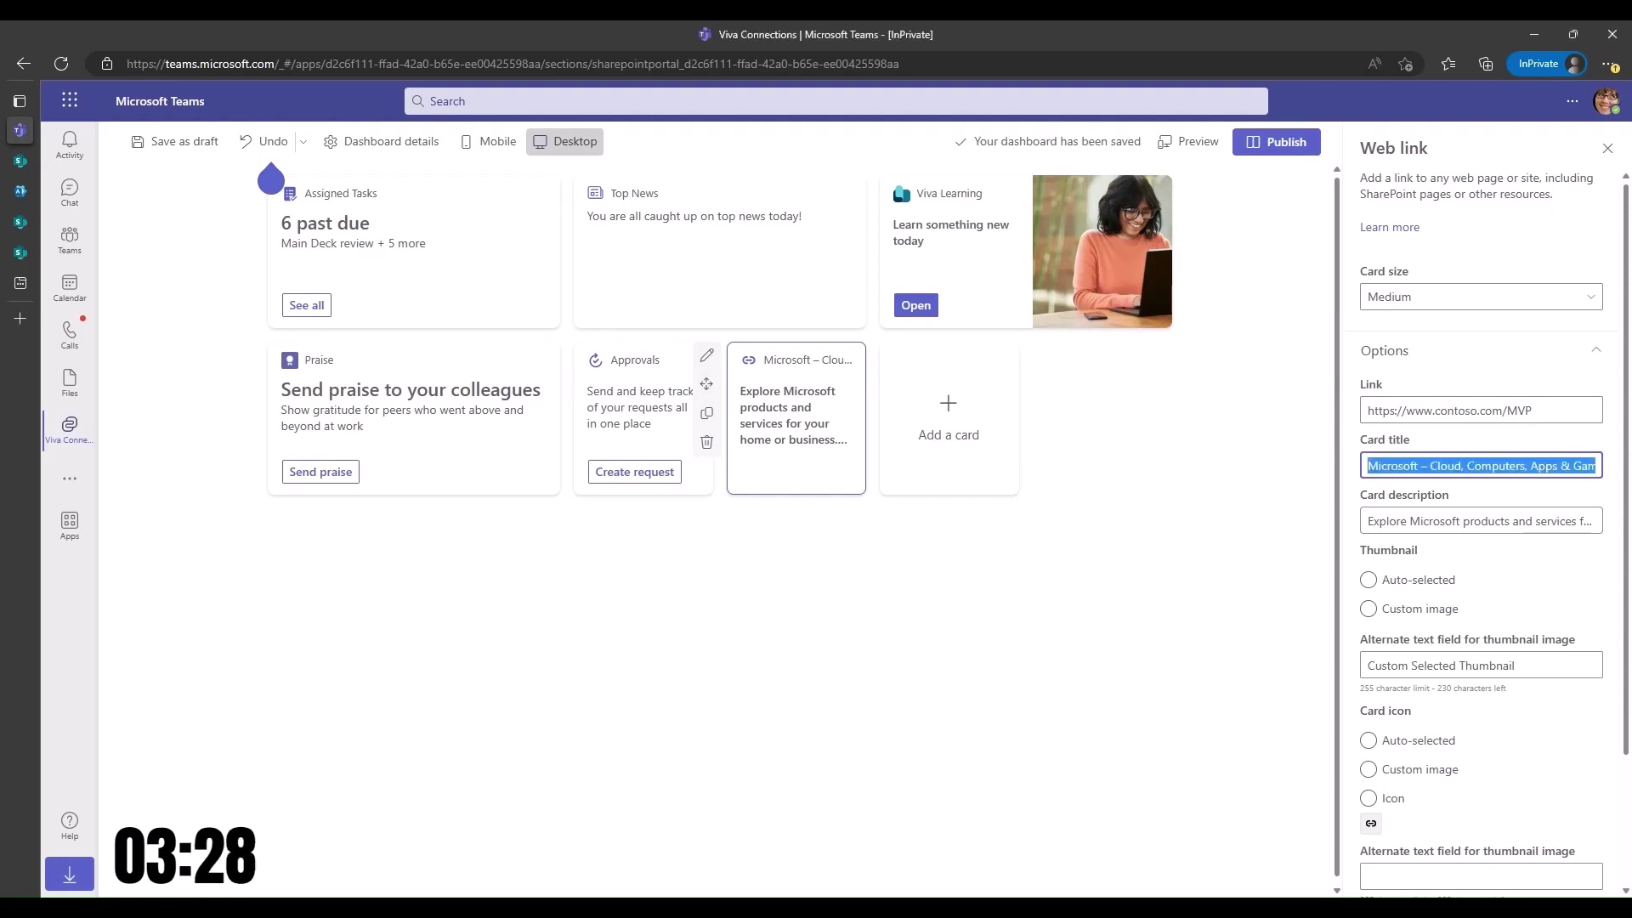
text(Contoso MVP)
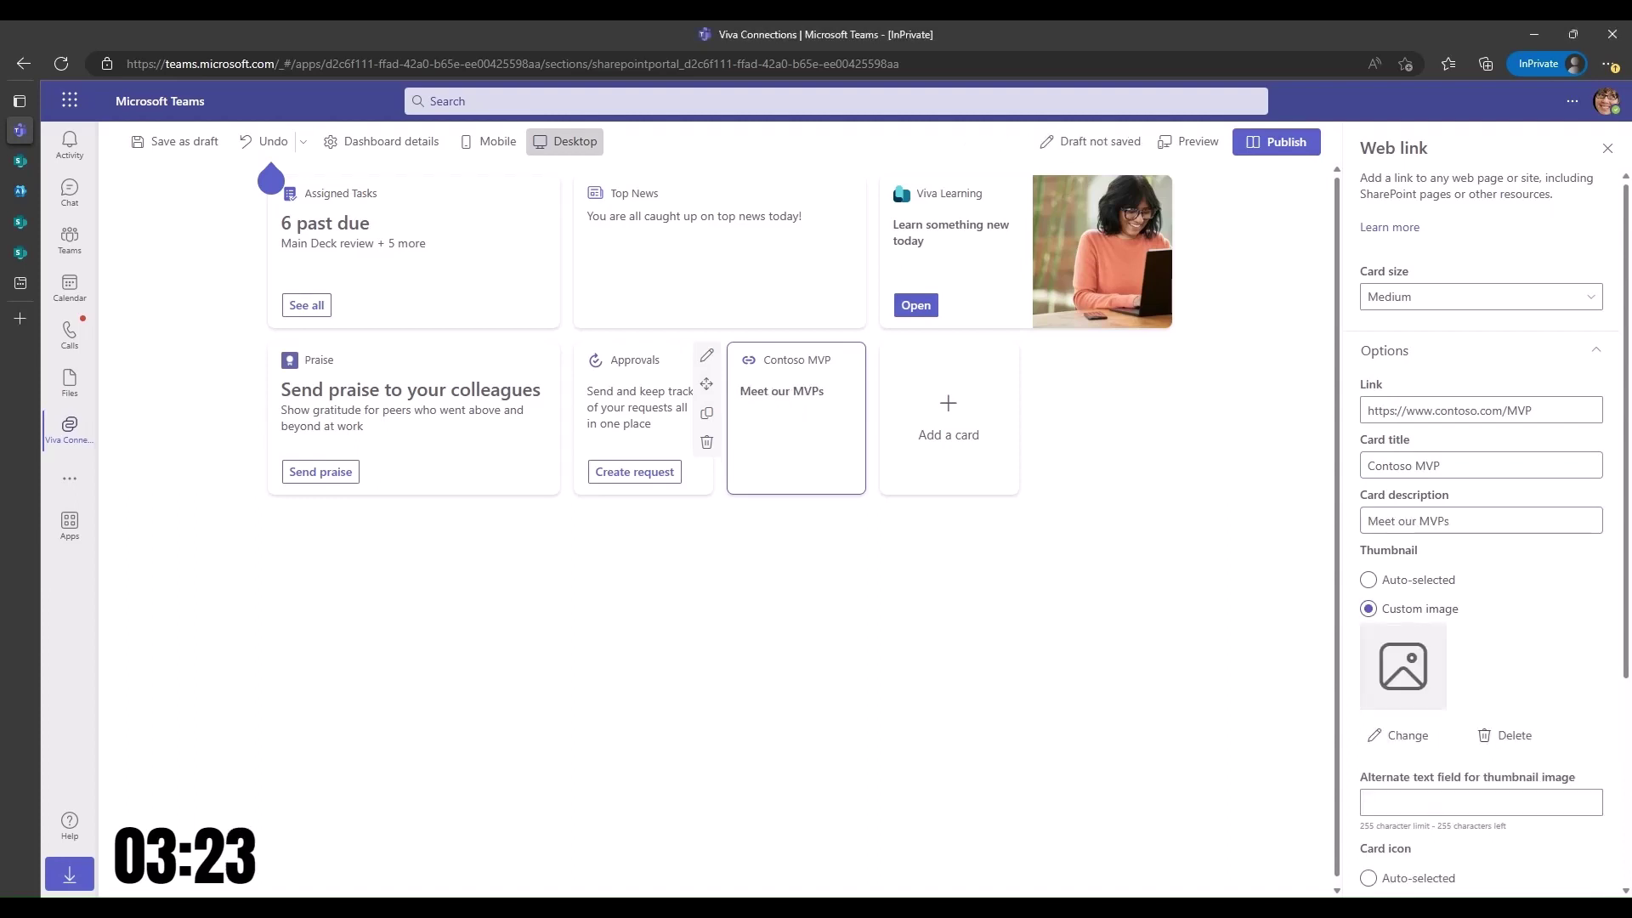
- Insert the recent image Achievers-of-the-month as the Contoso MVP card's custom thumbnail
click(1398, 735)
click(1414, 339)
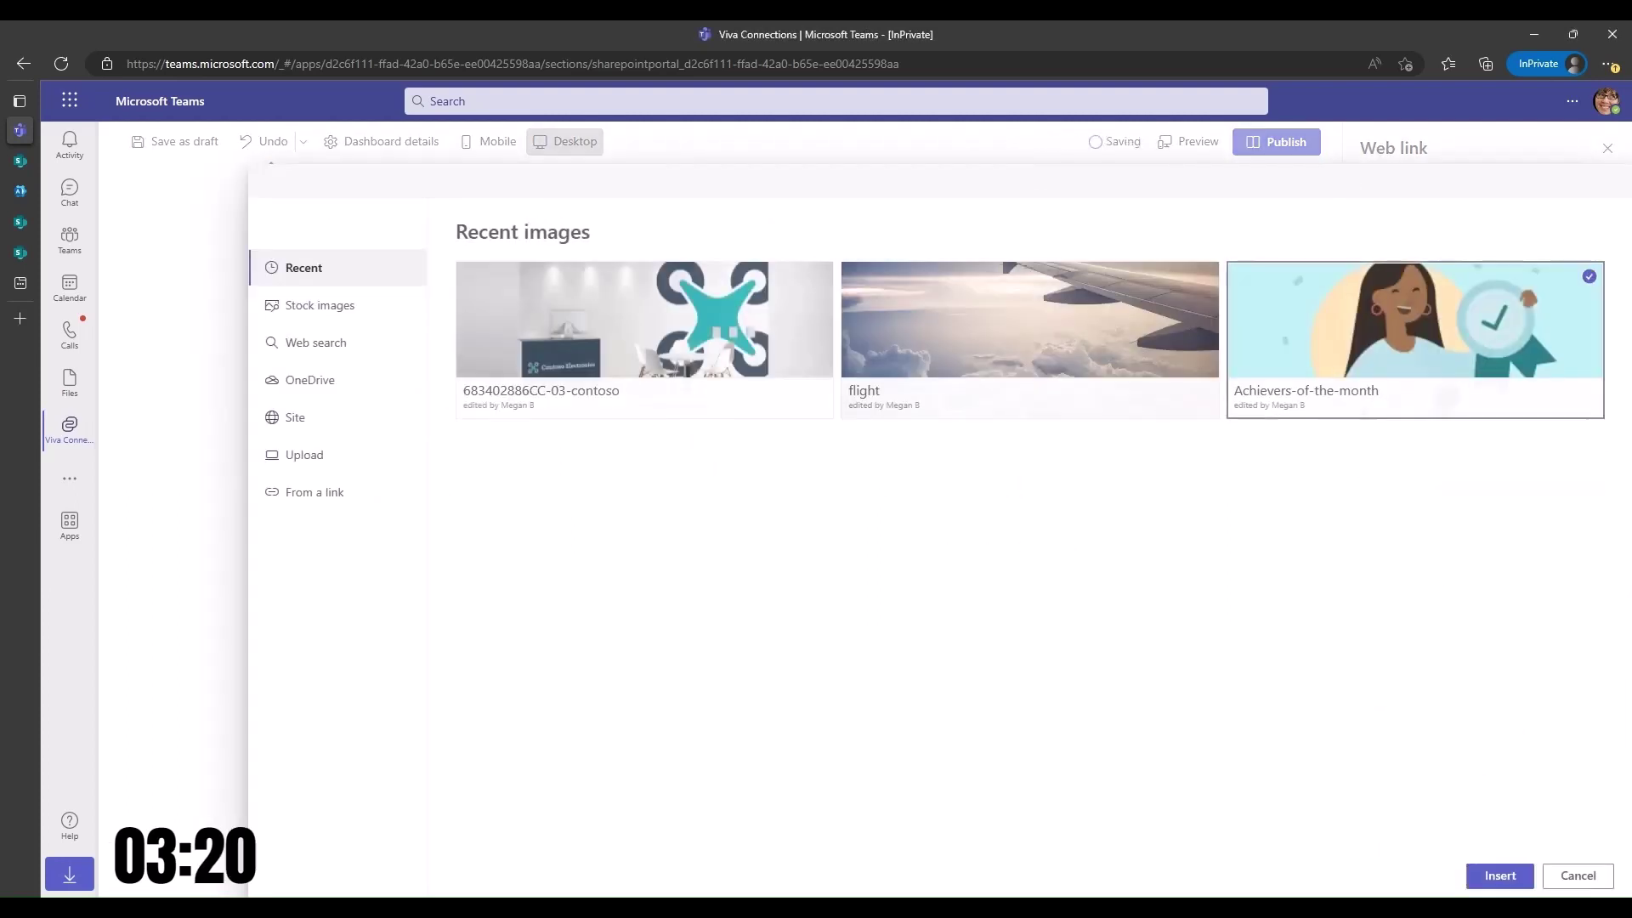
click(1499, 875)
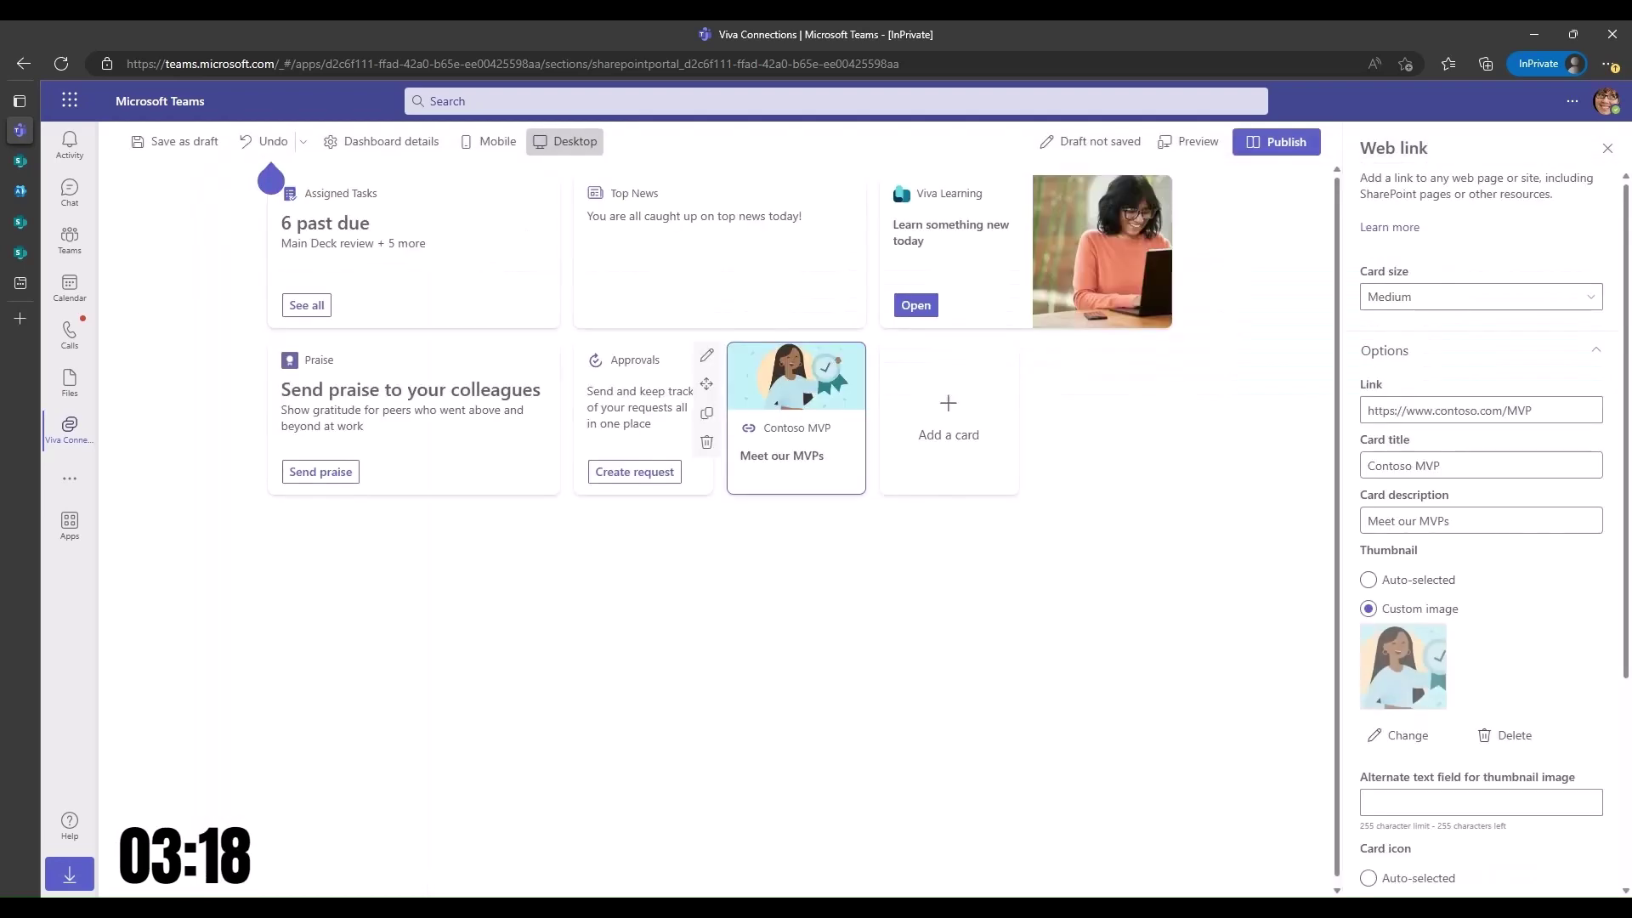
- Set the Contoso MVP card's icon to the trophy from the icon library
scroll(1481, 527, down, 4)
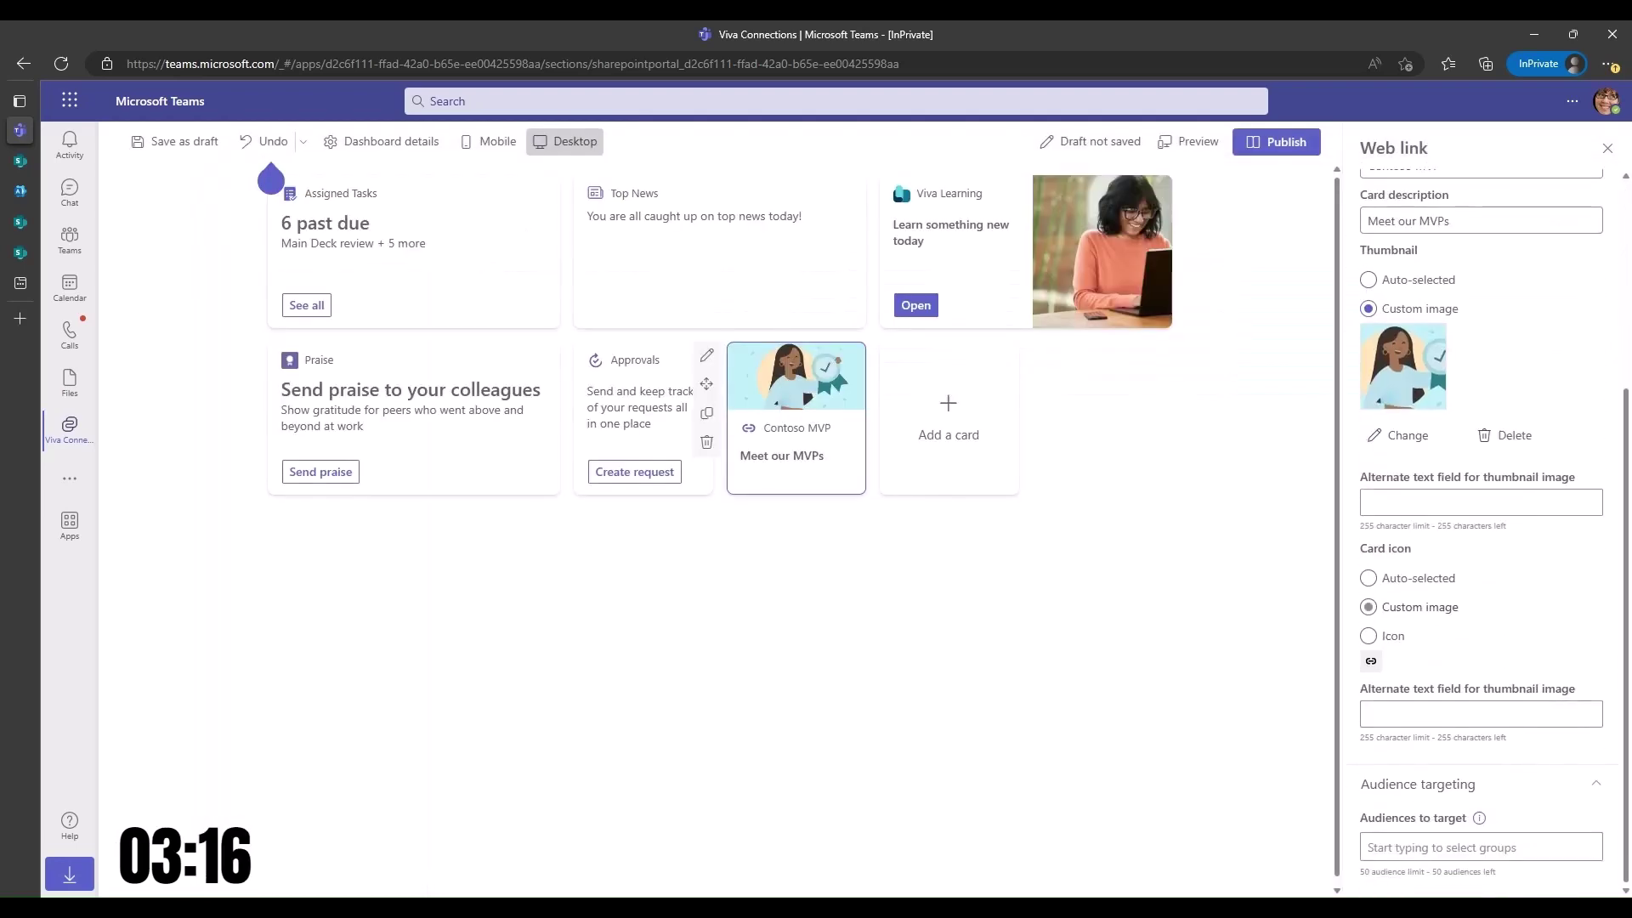
click(1368, 636)
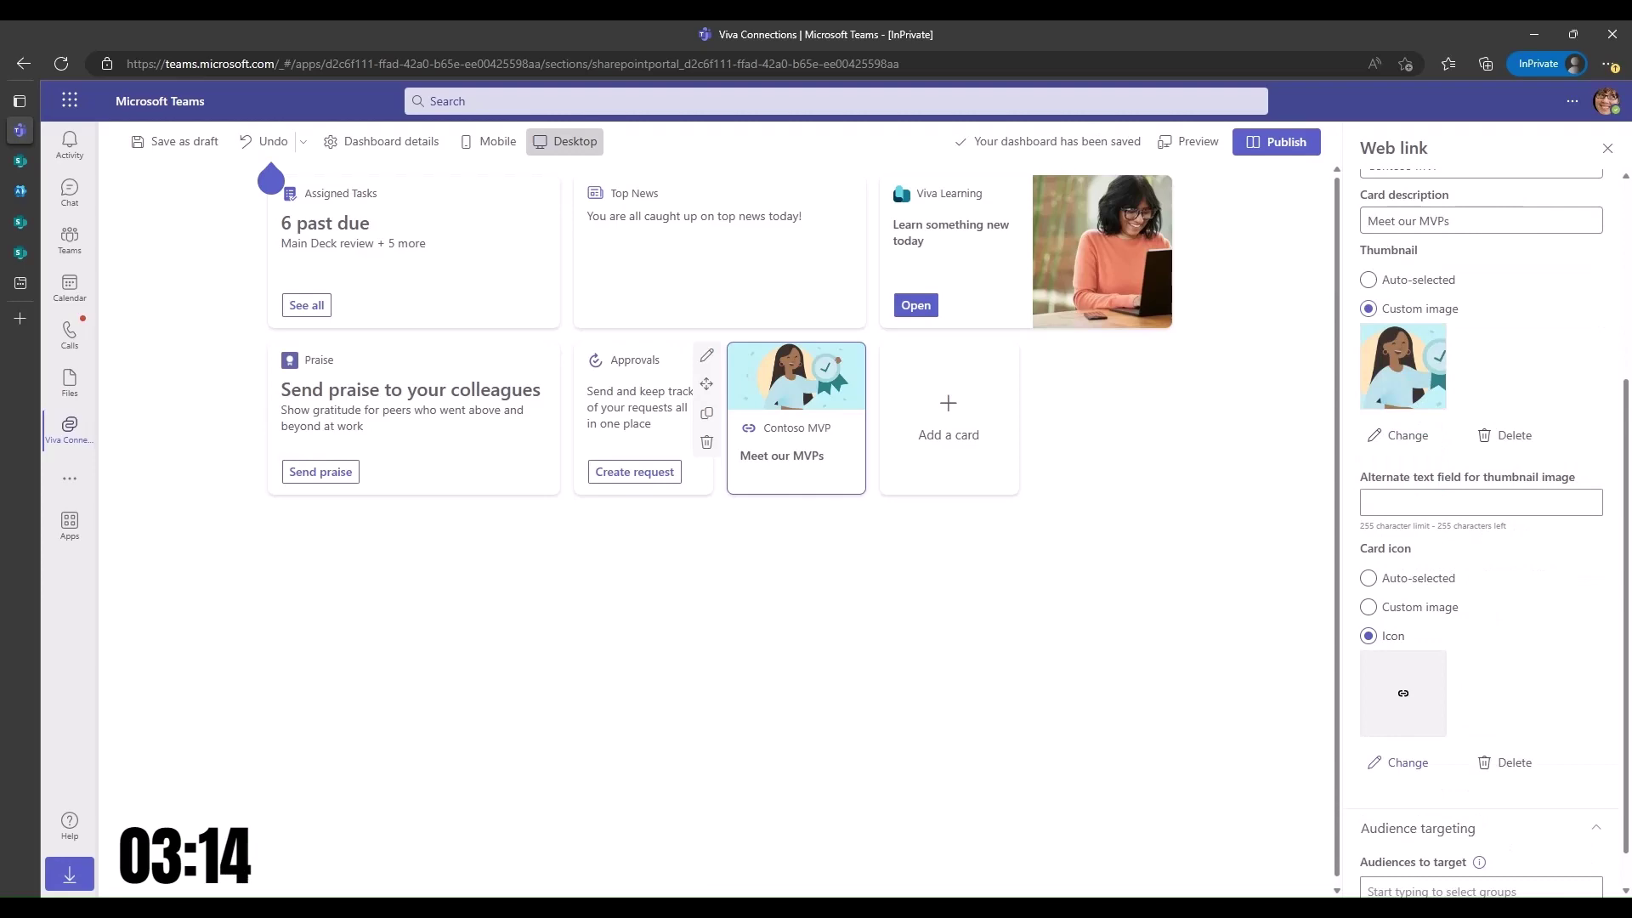
click(1408, 763)
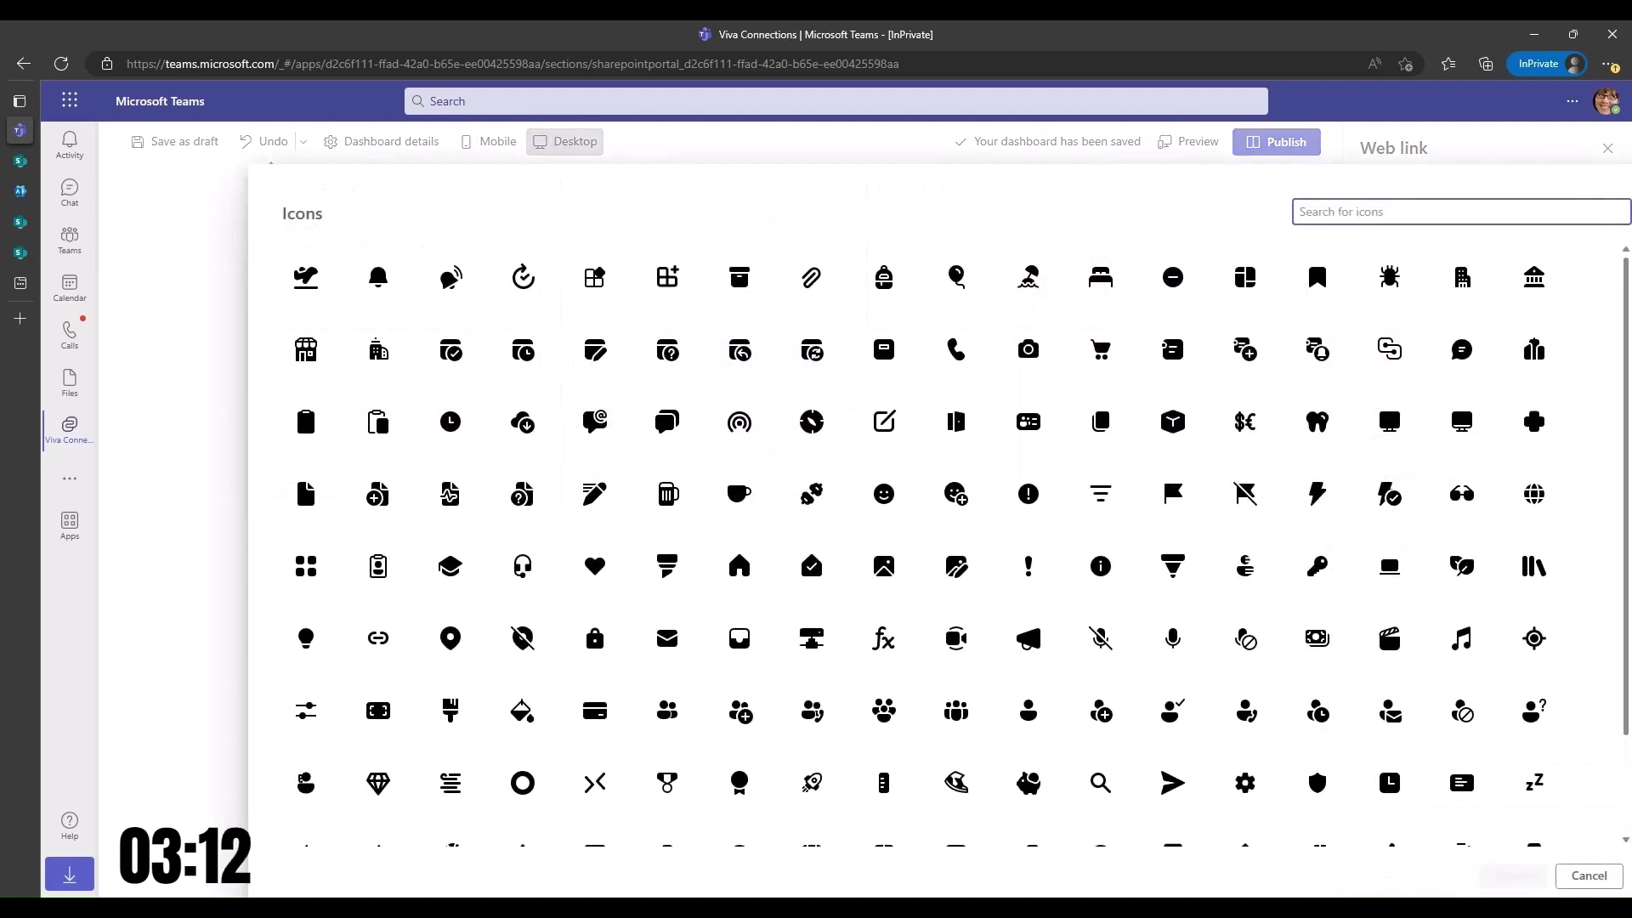
text(troph)
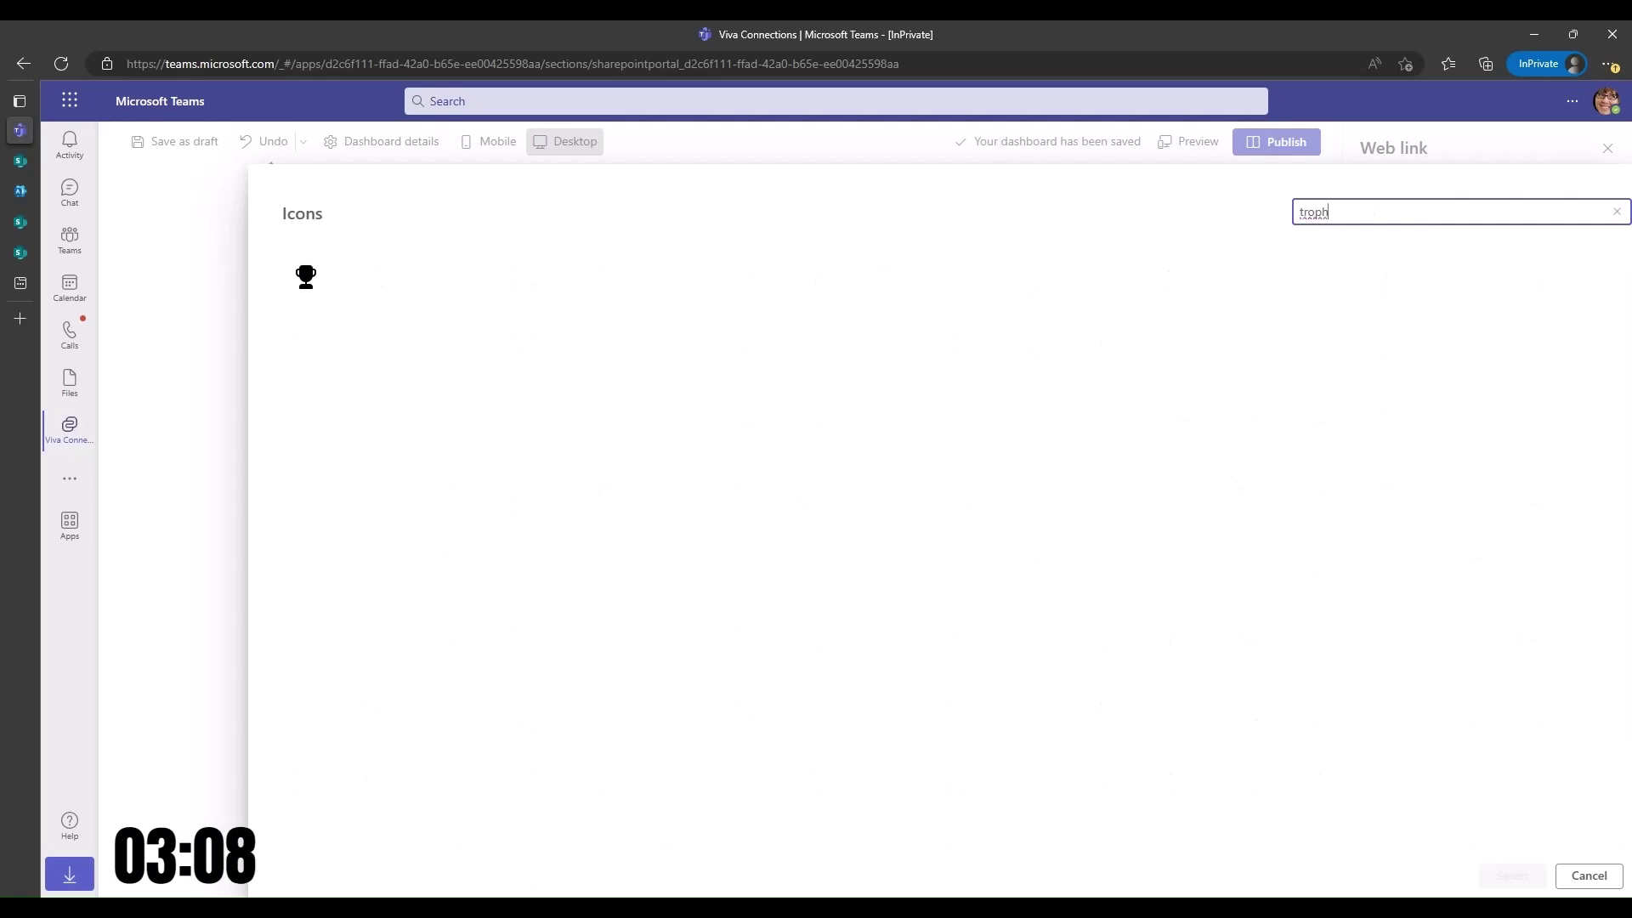
click(305, 278)
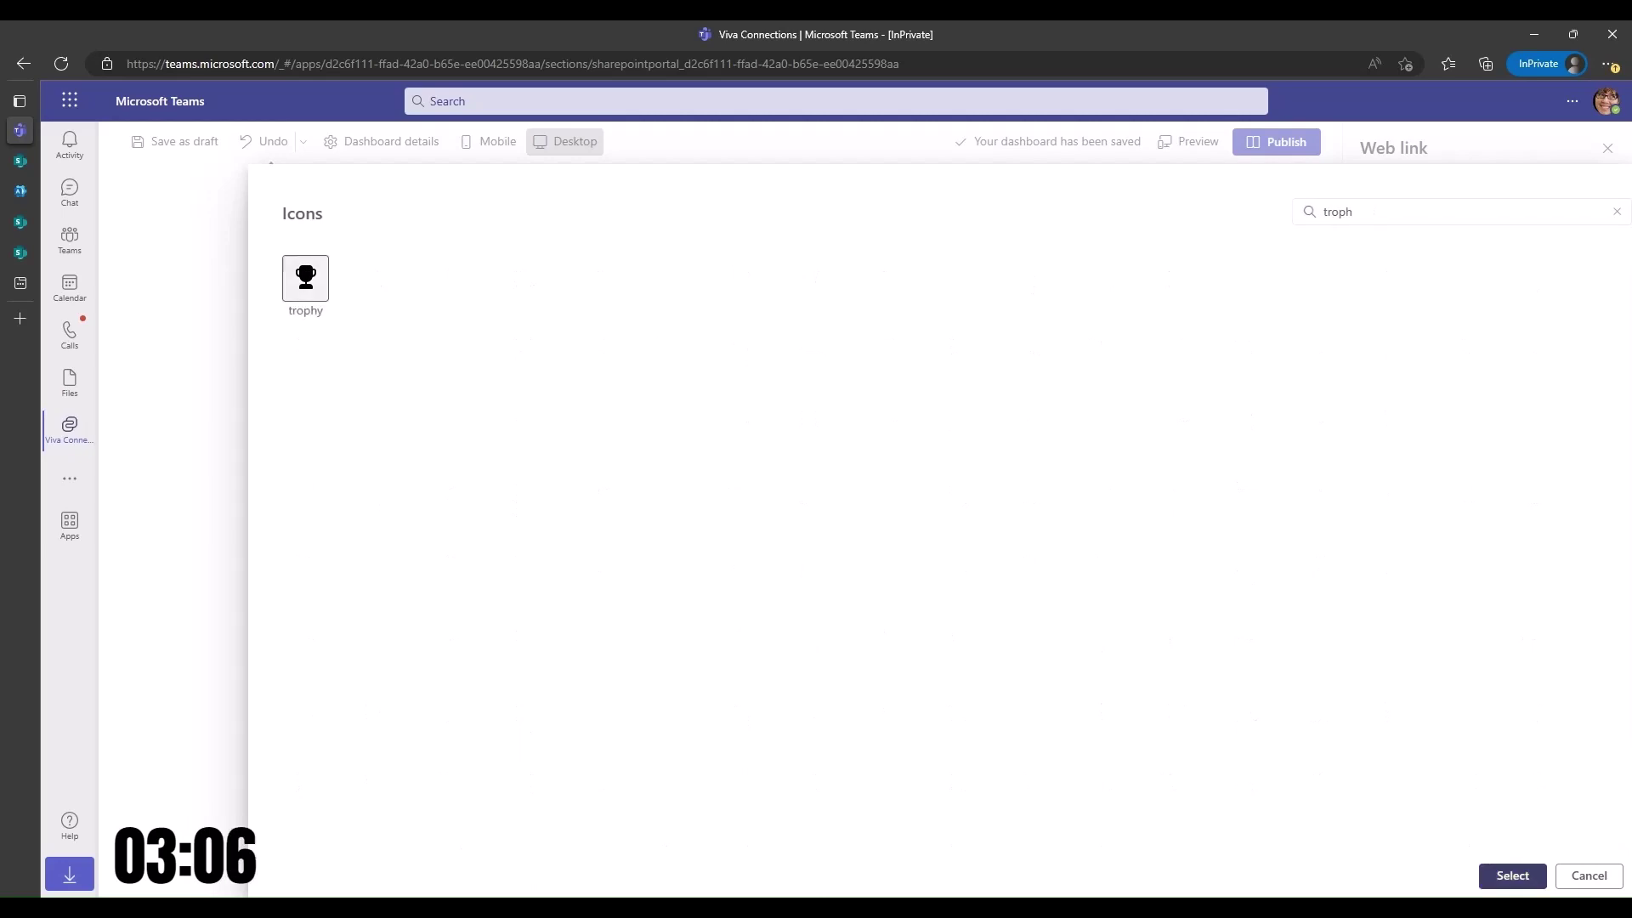
click(1512, 876)
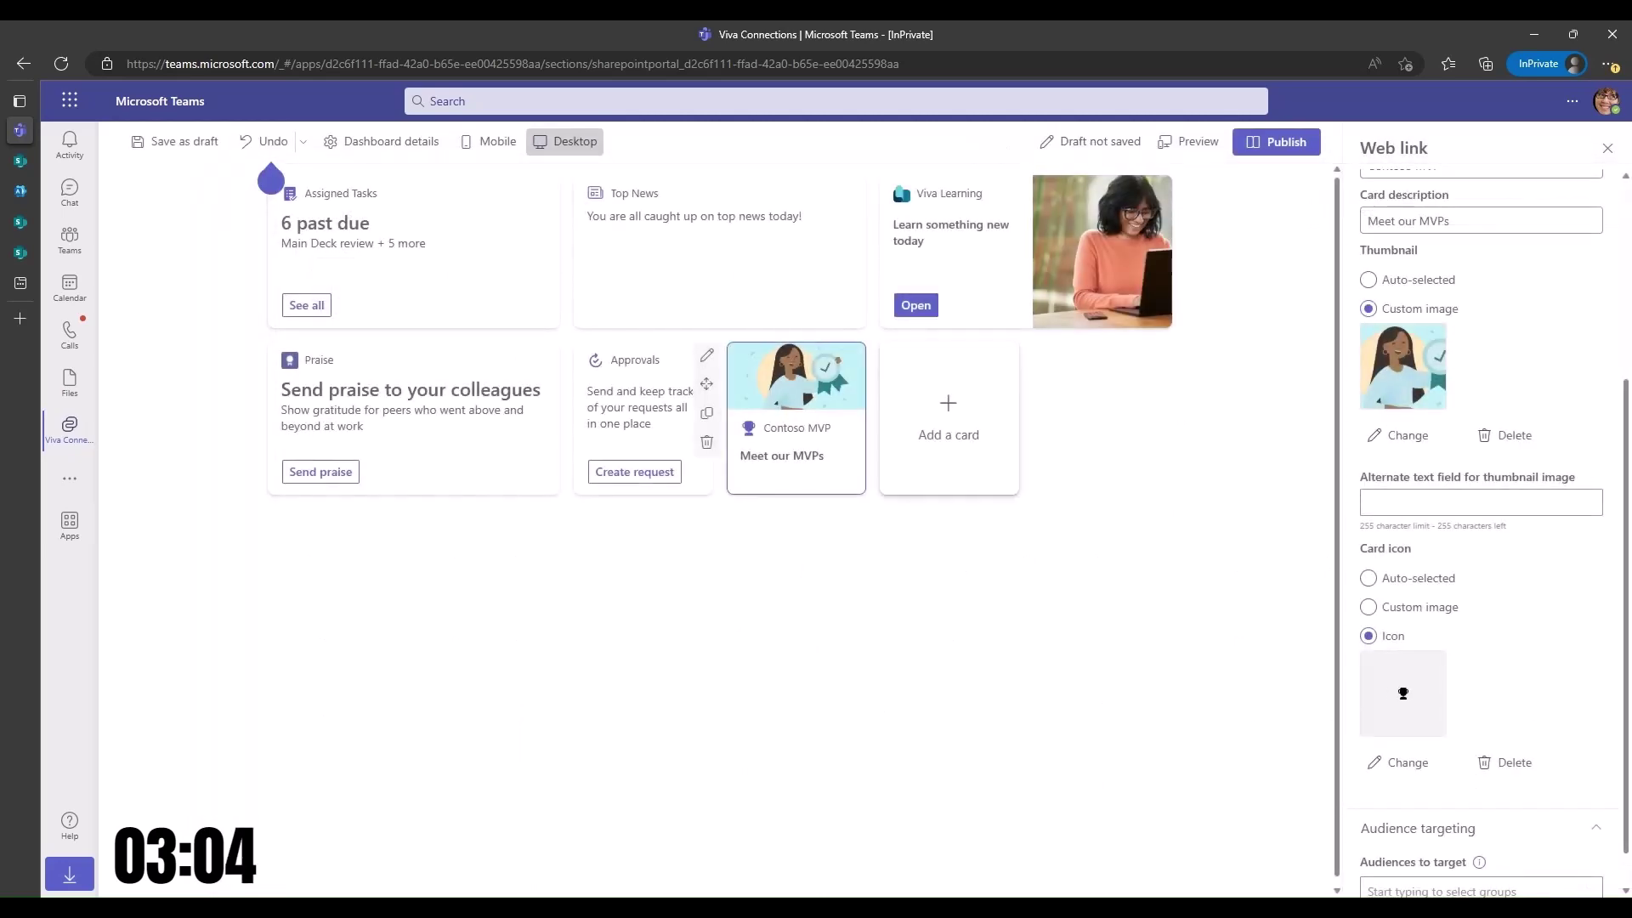
- Add a Large Teams app card for Career Coach after the Contoso MVP card
click(948, 418)
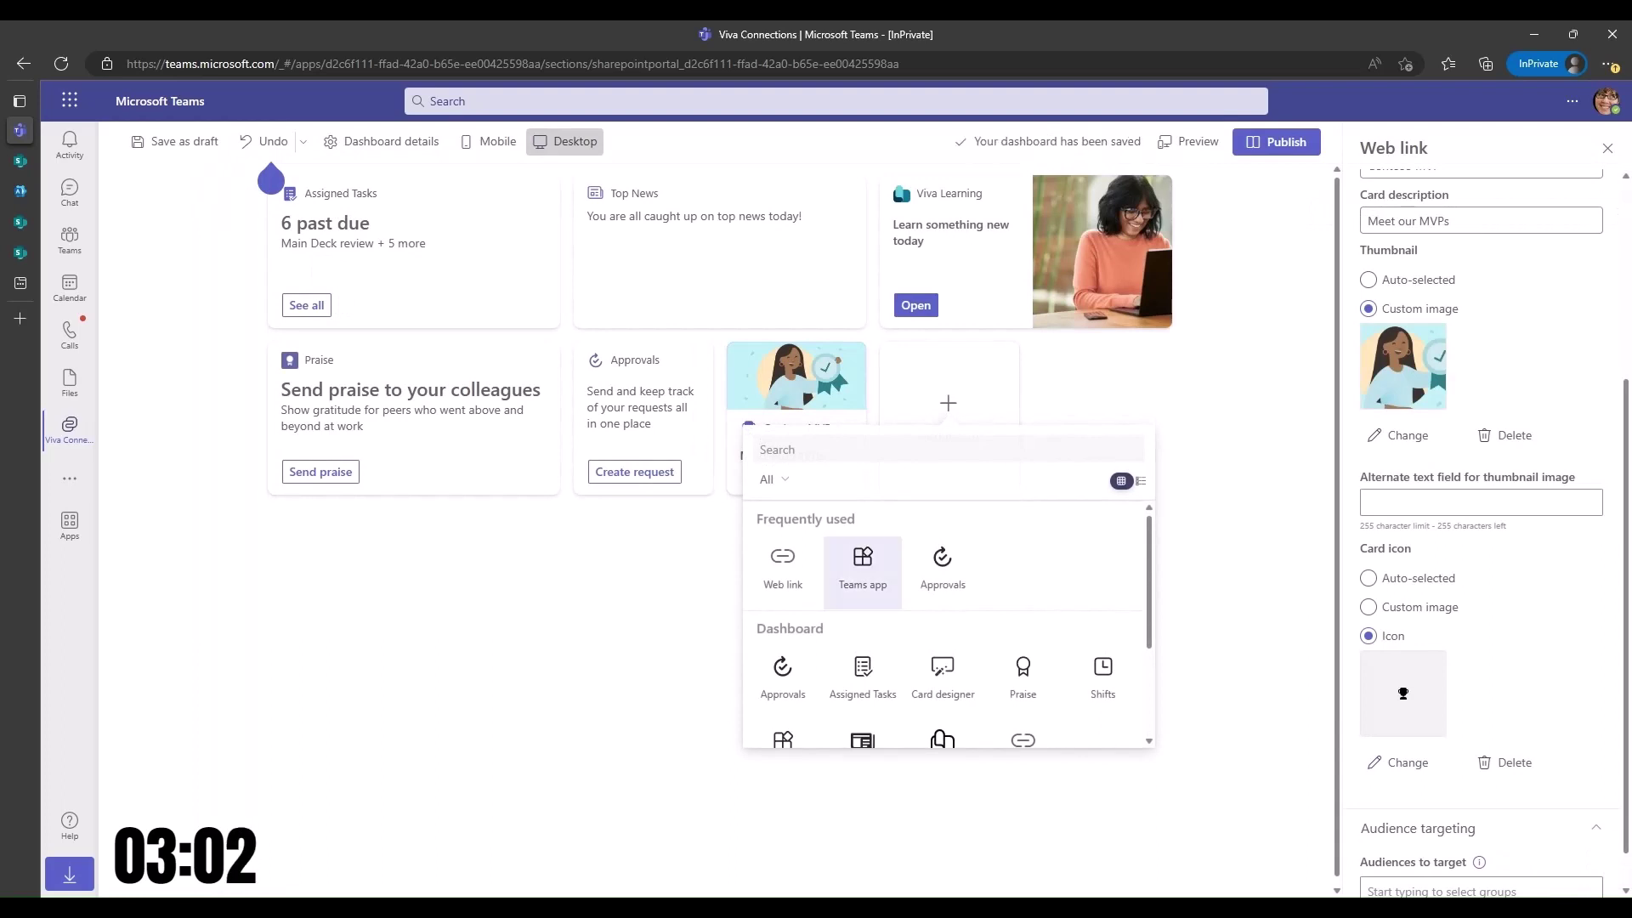
click(863, 570)
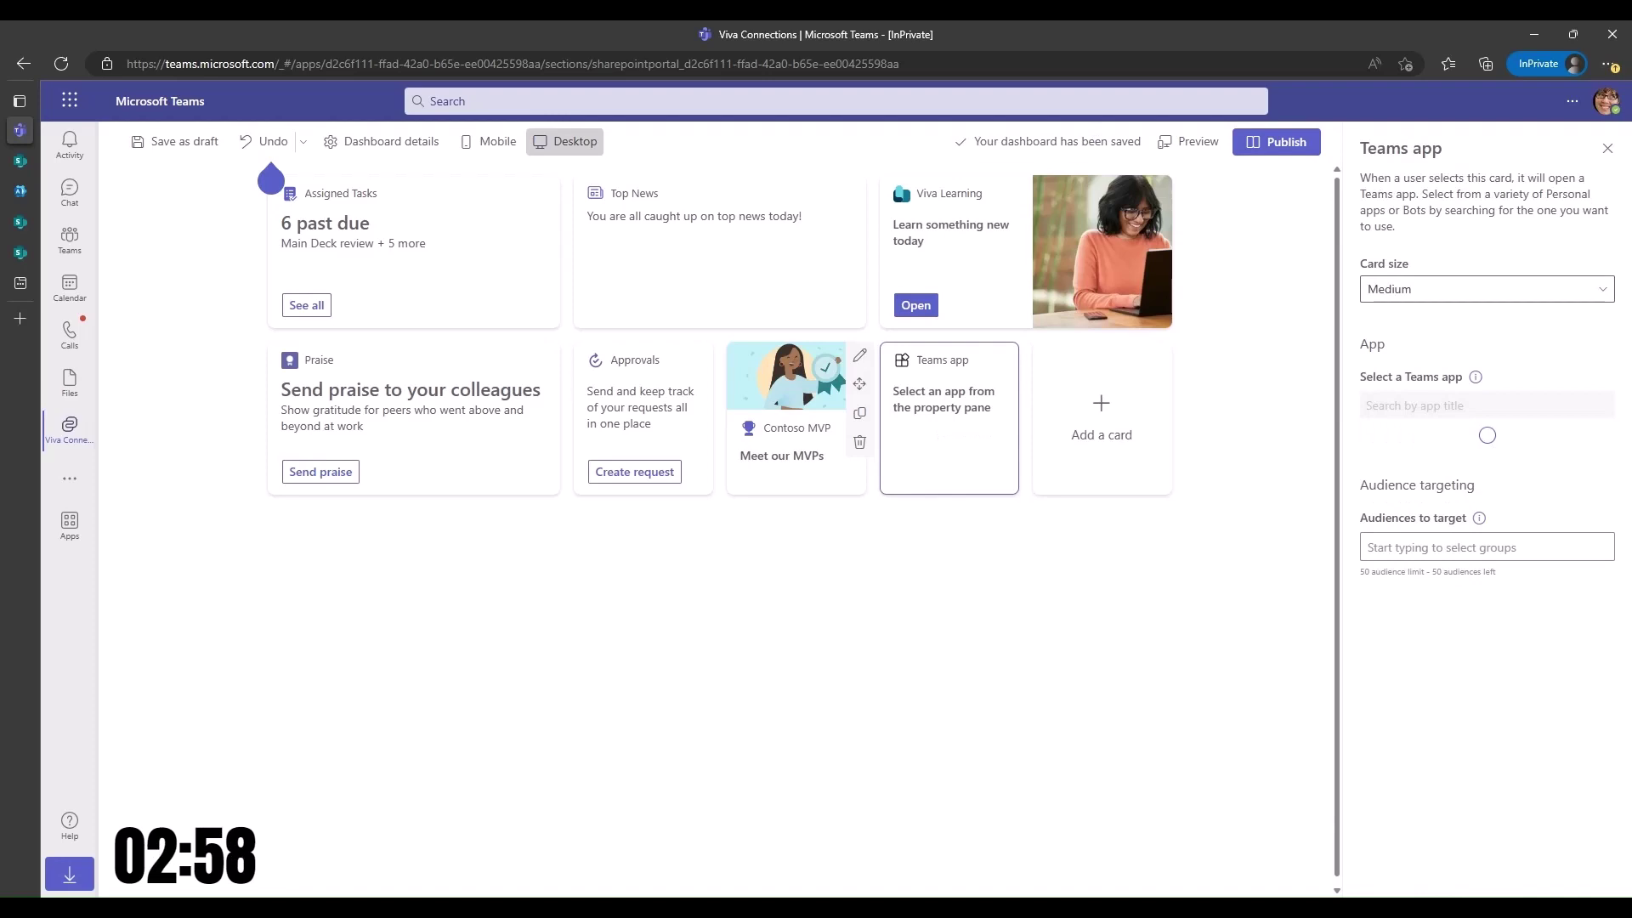
click(1486, 289)
click(1486, 350)
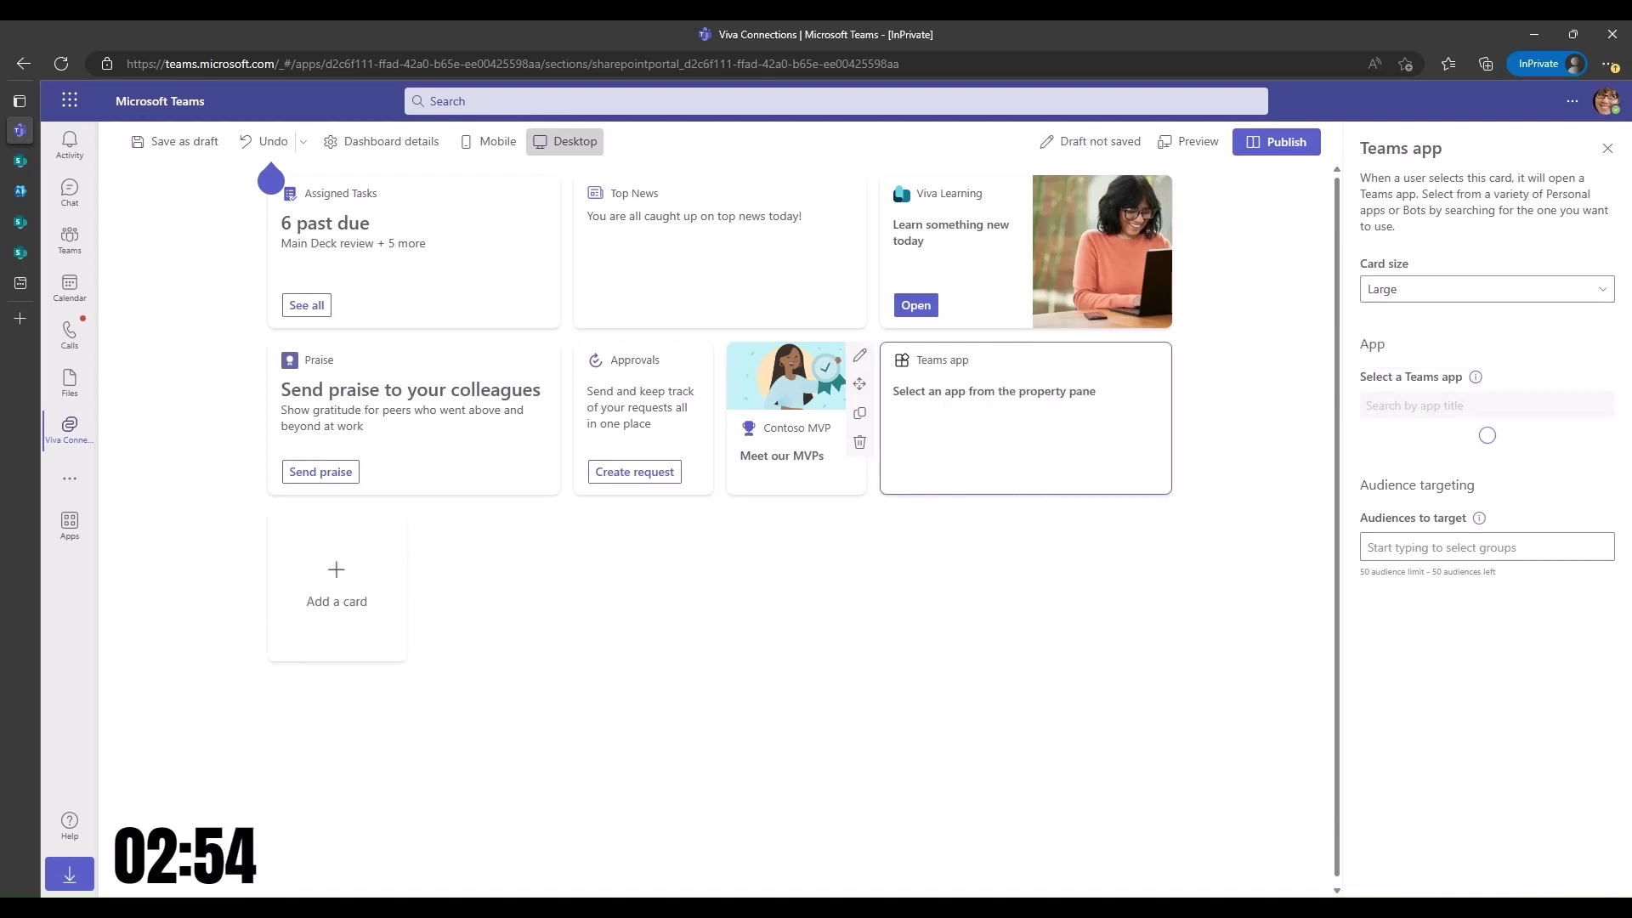
click(1487, 405)
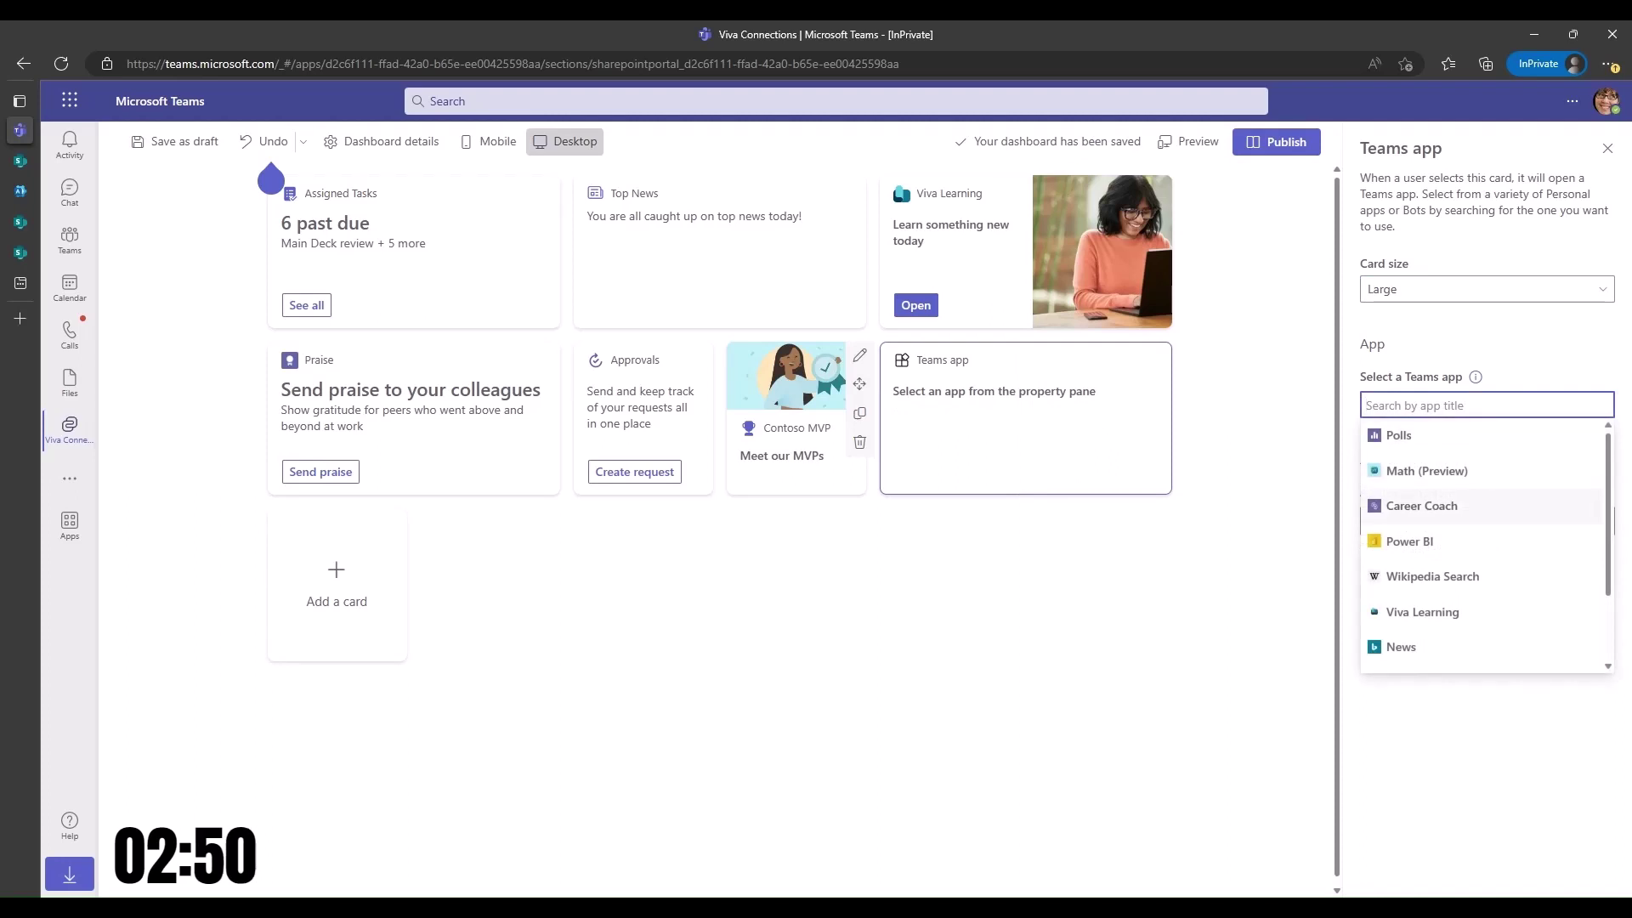
click(1422, 506)
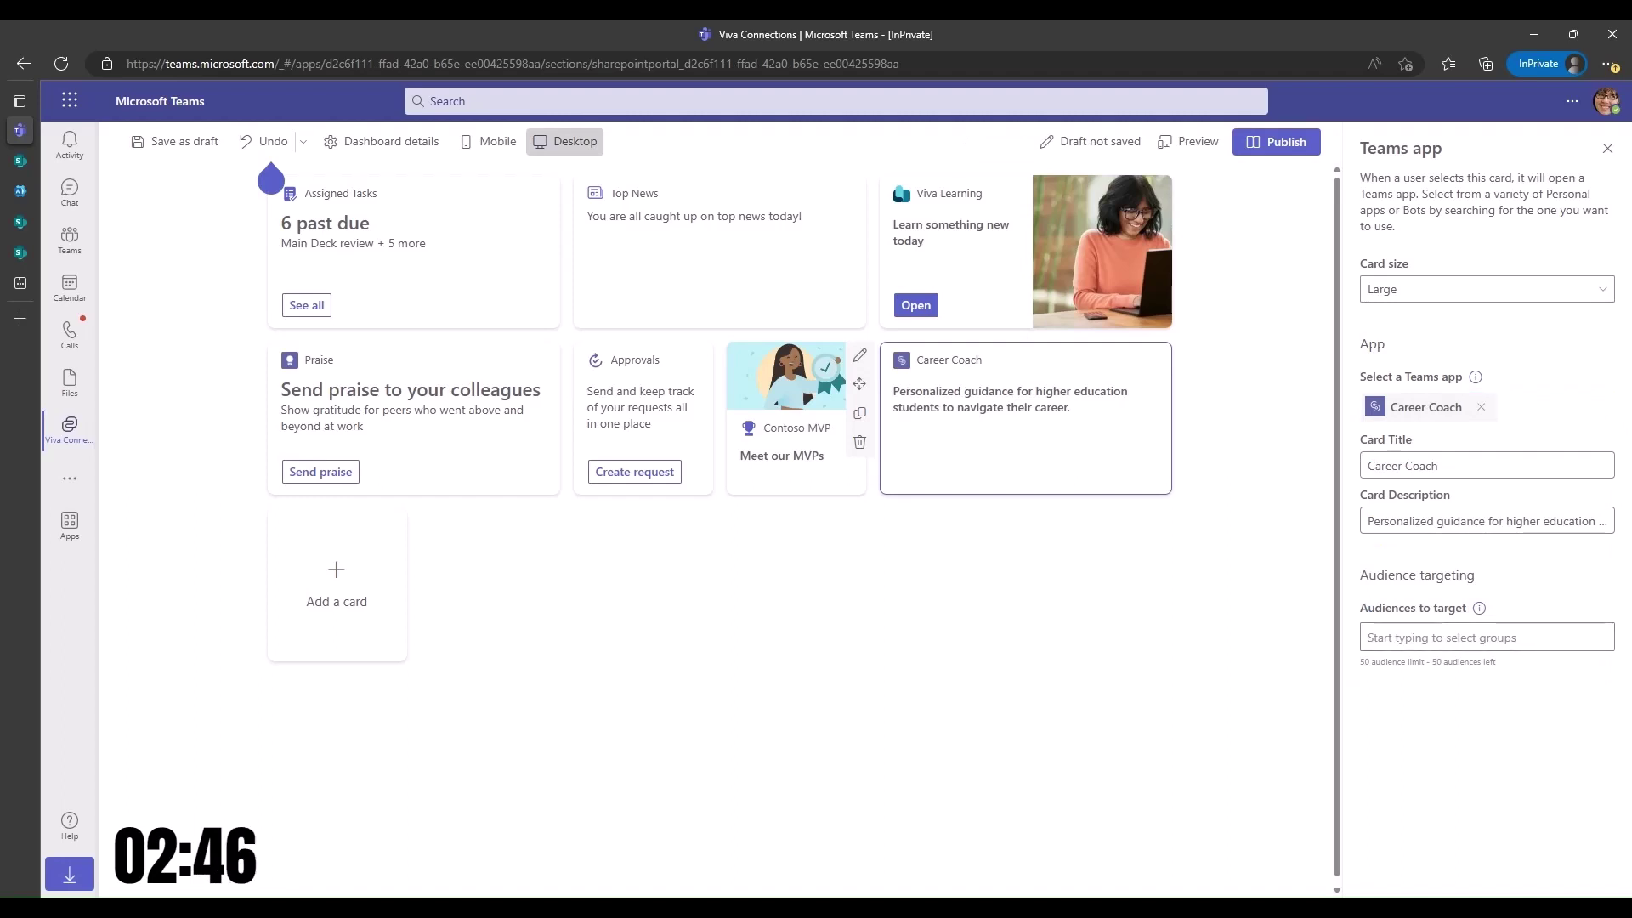
key(Escape)
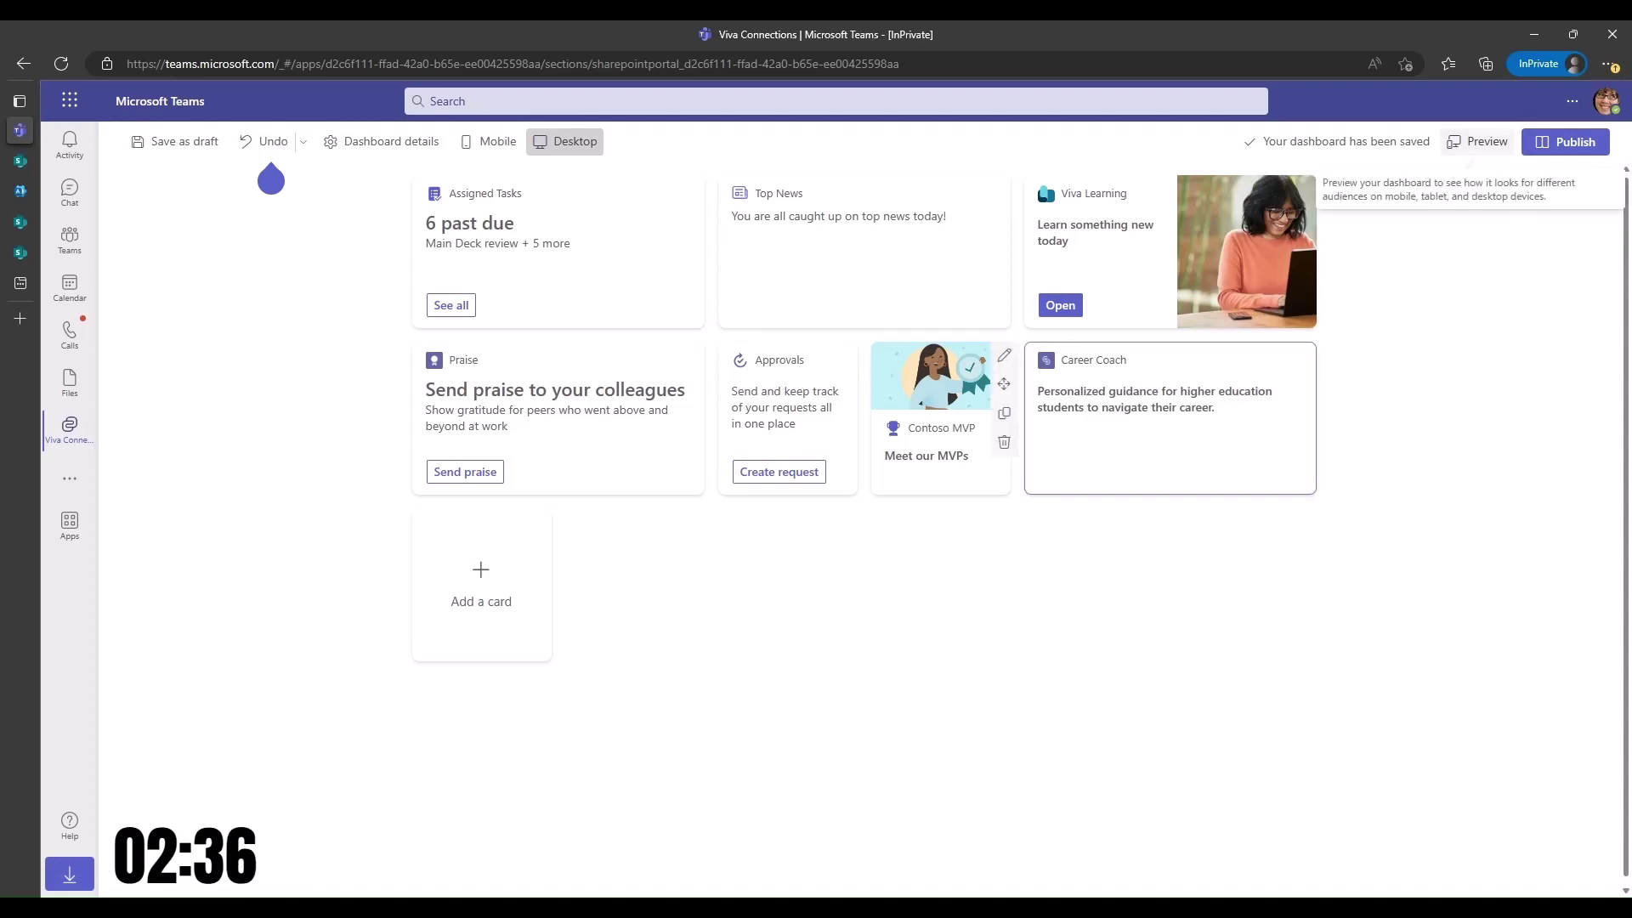
- Preview the dashboard in the desktop and mobile layouts, return to the desktop edit view and publish it
click(1479, 141)
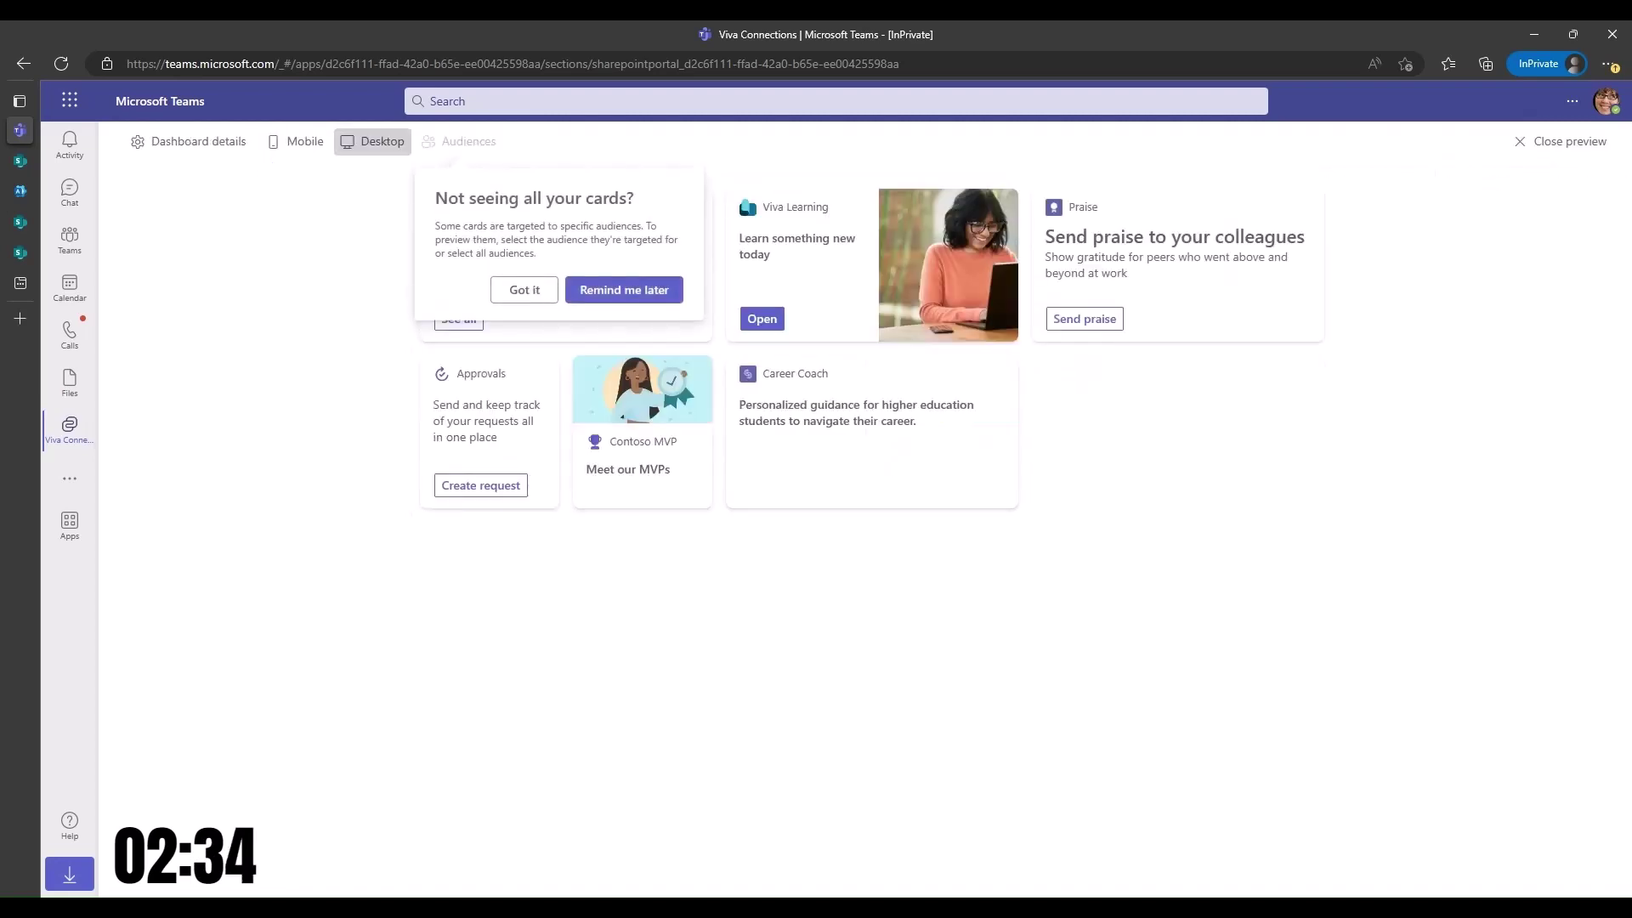
click(624, 290)
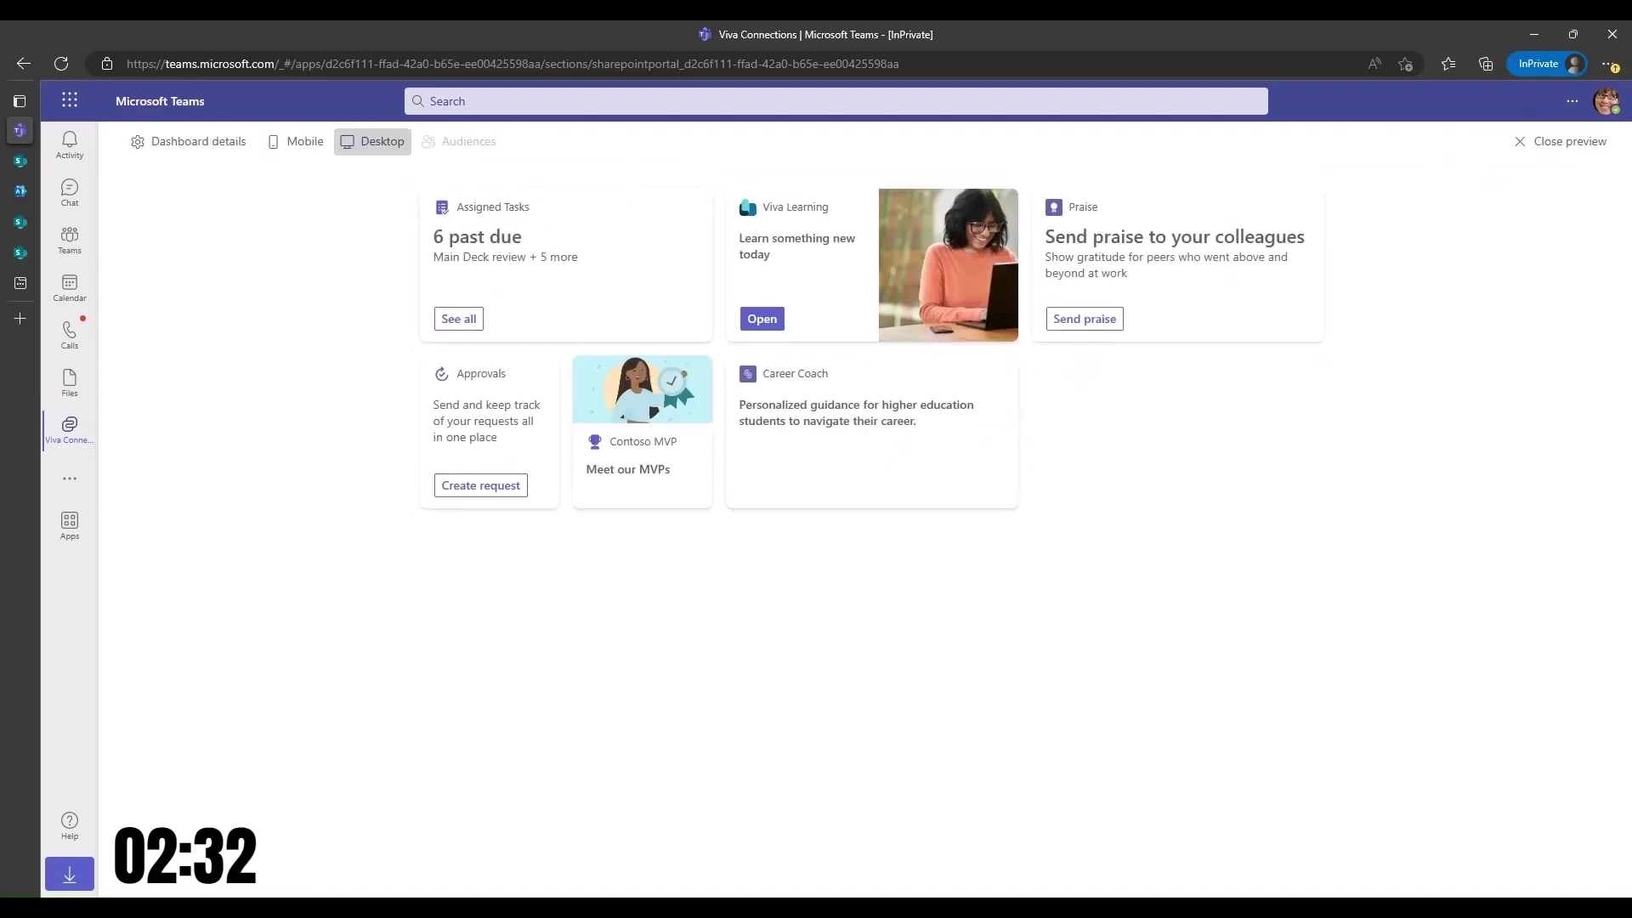
click(294, 142)
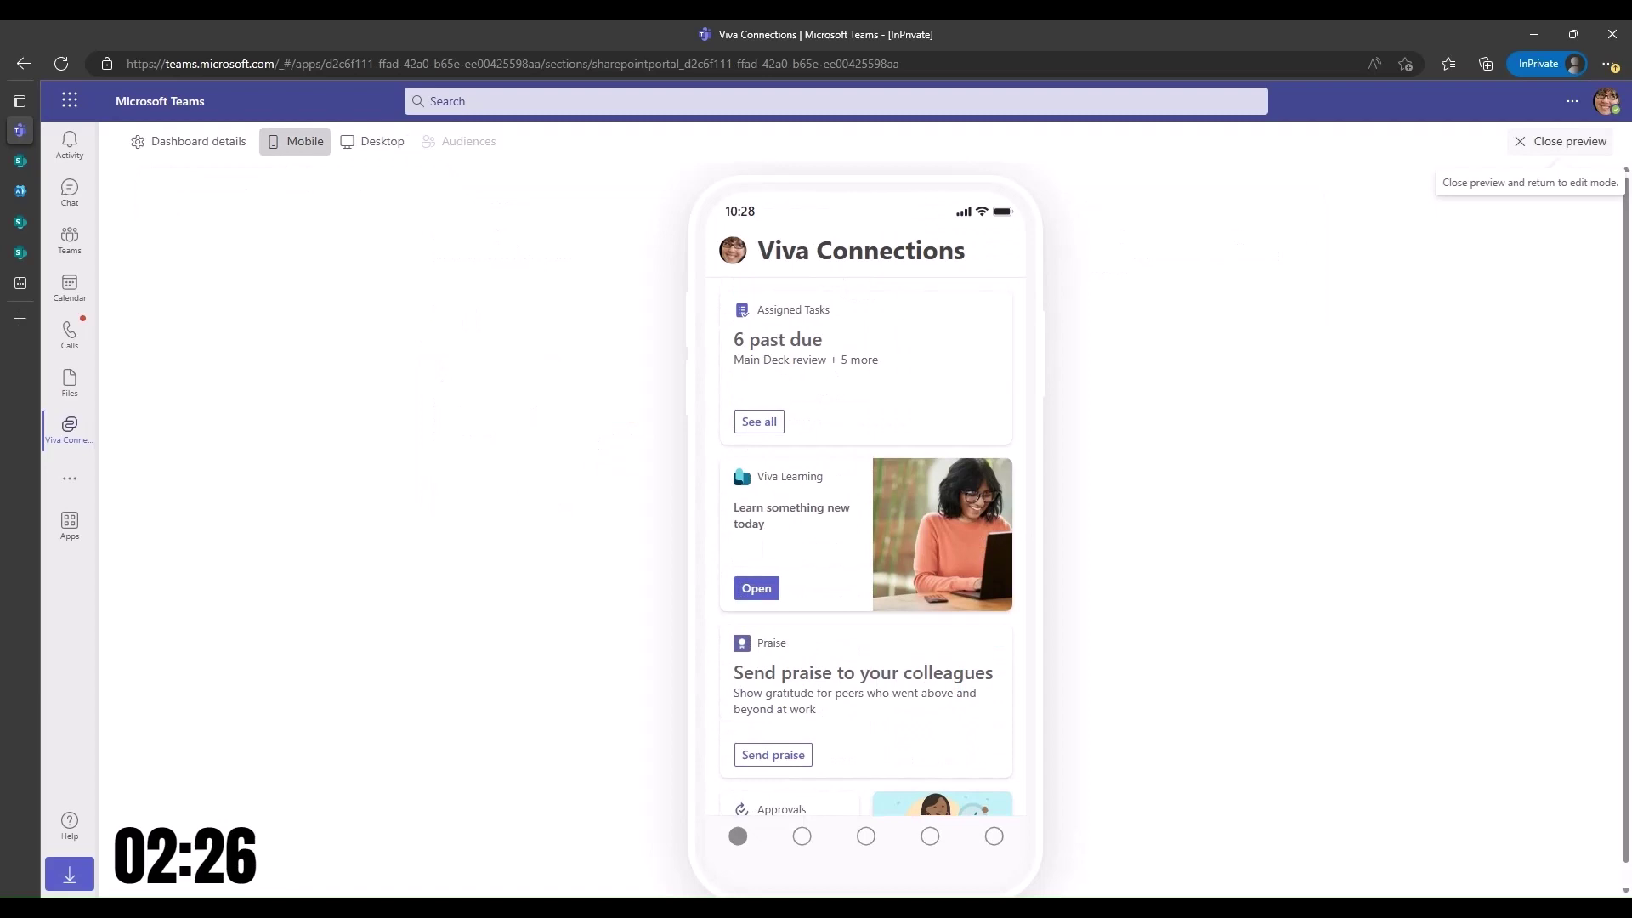
click(1561, 141)
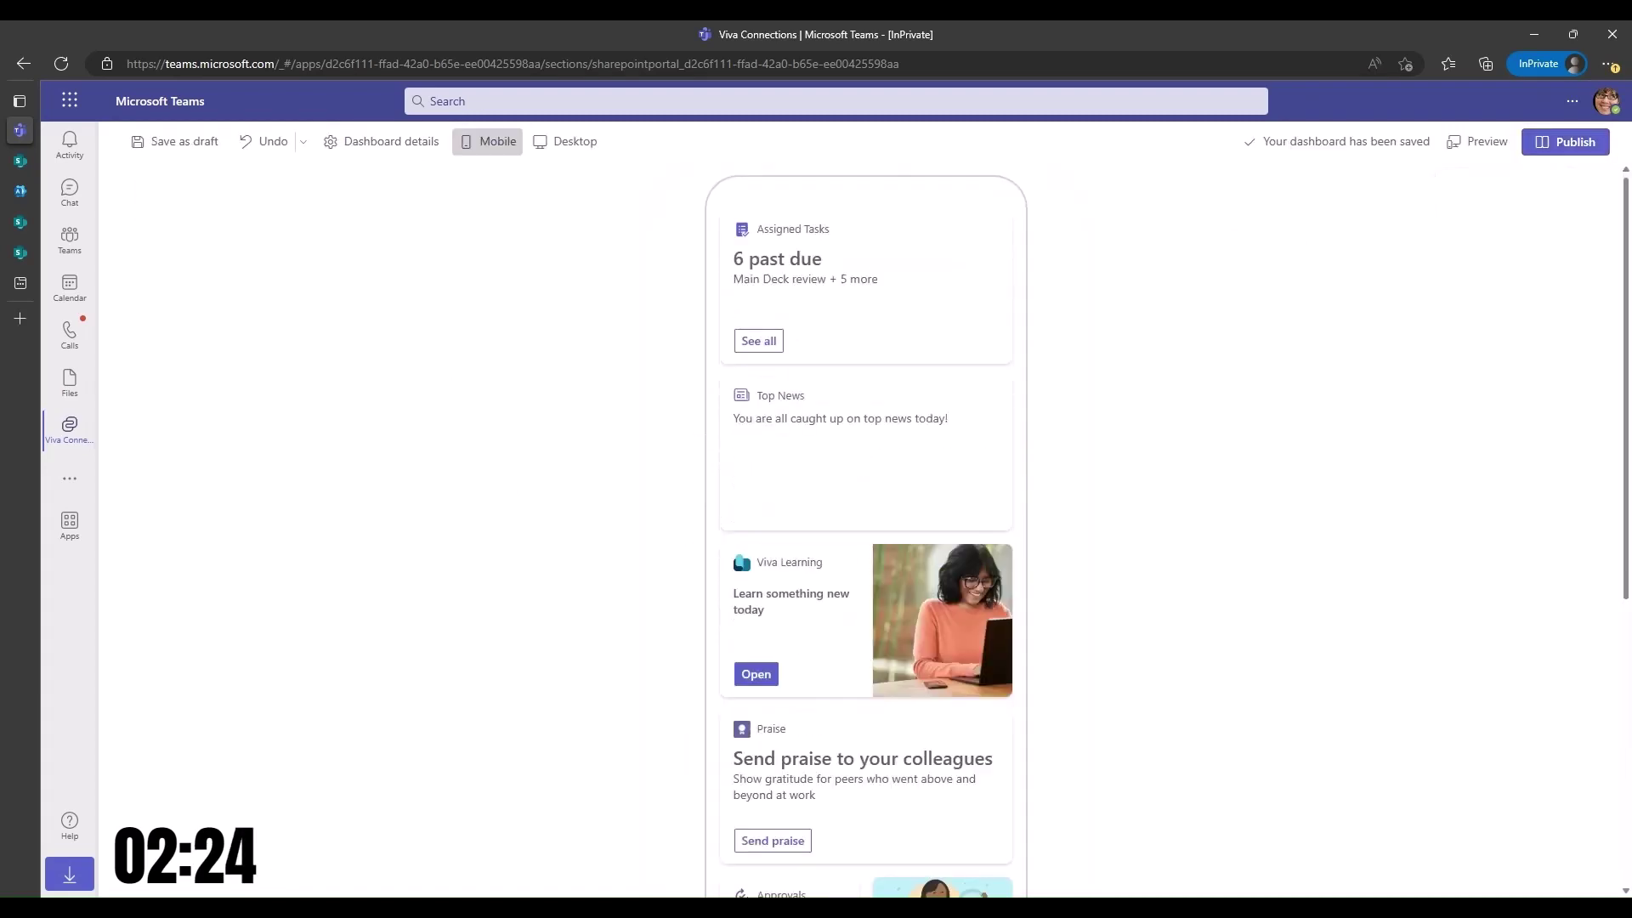
click(566, 141)
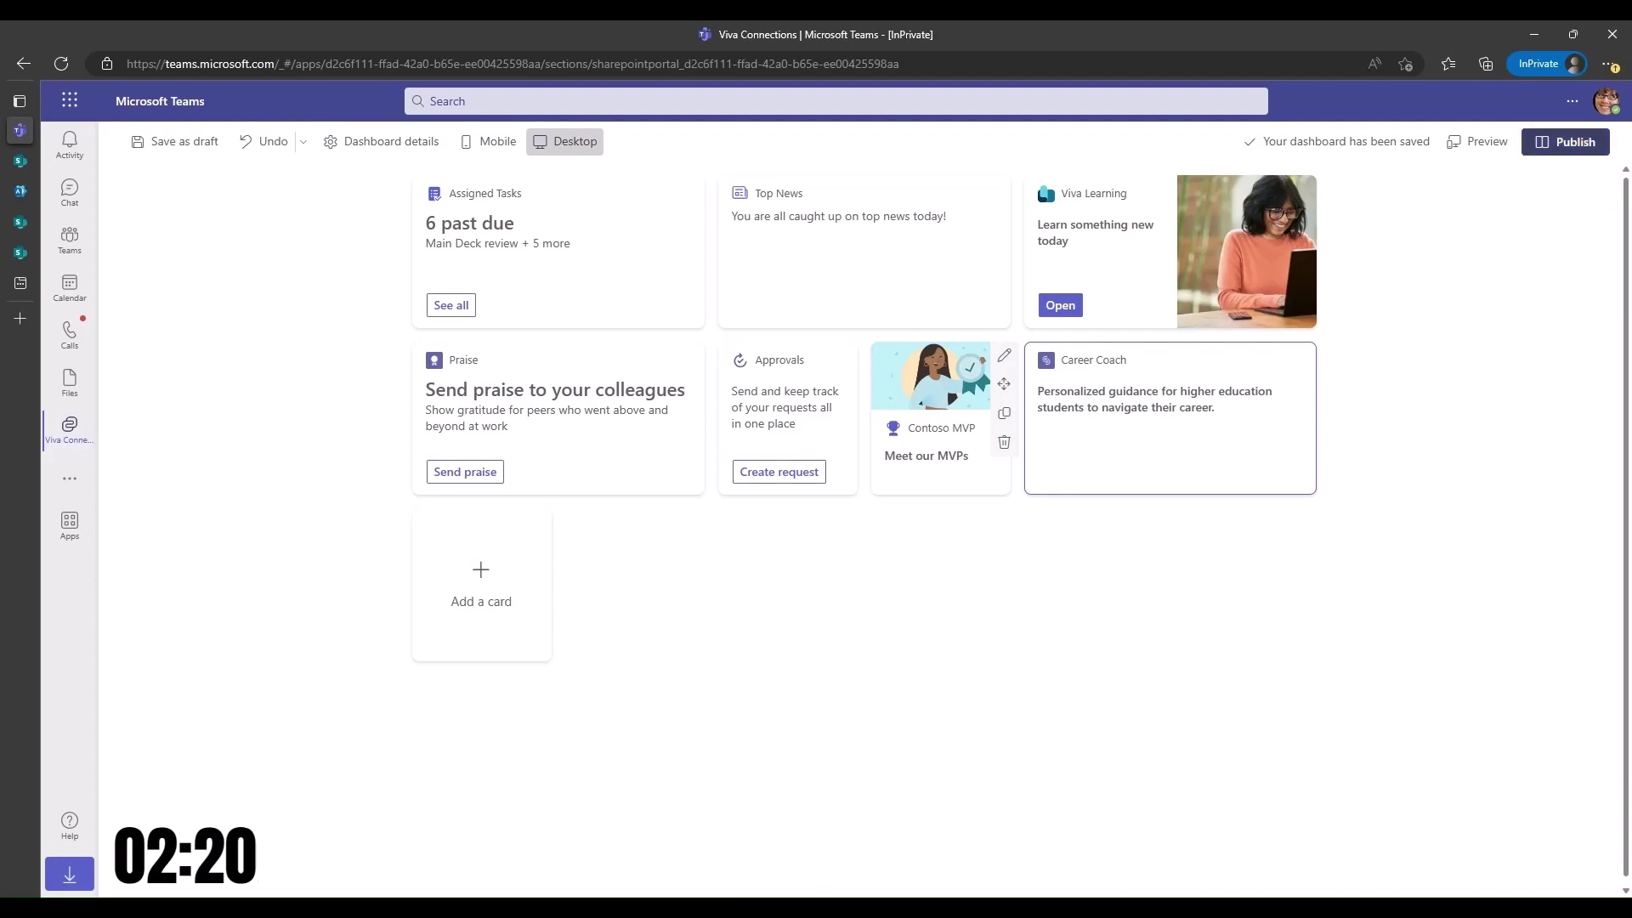
click(1565, 142)
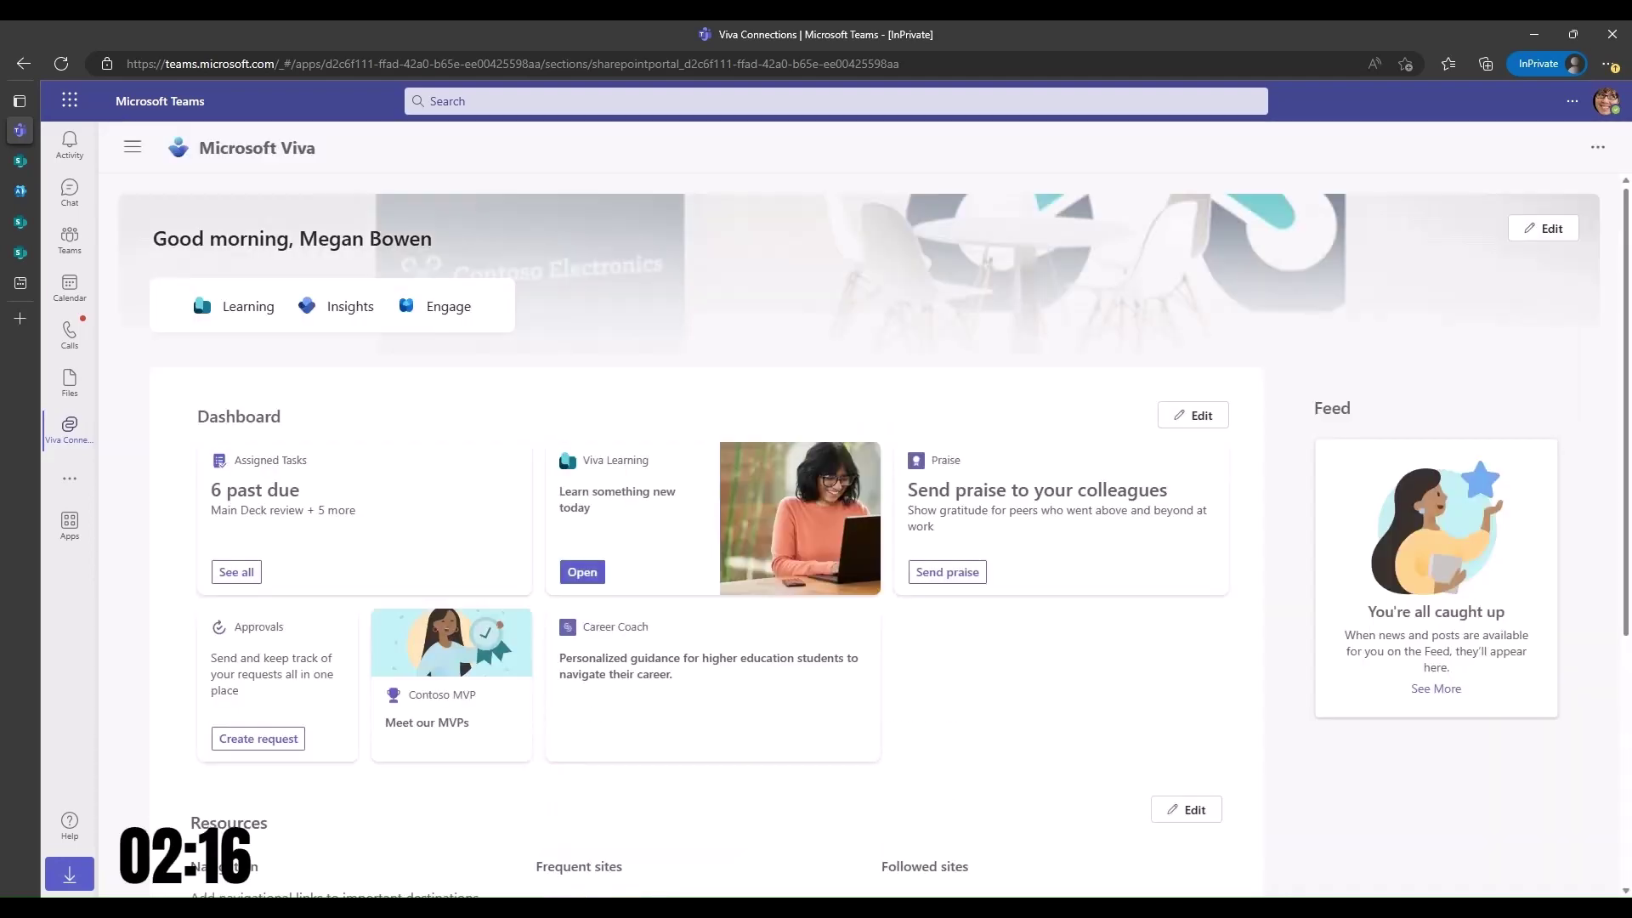
scroll(952, 586, down, 4)
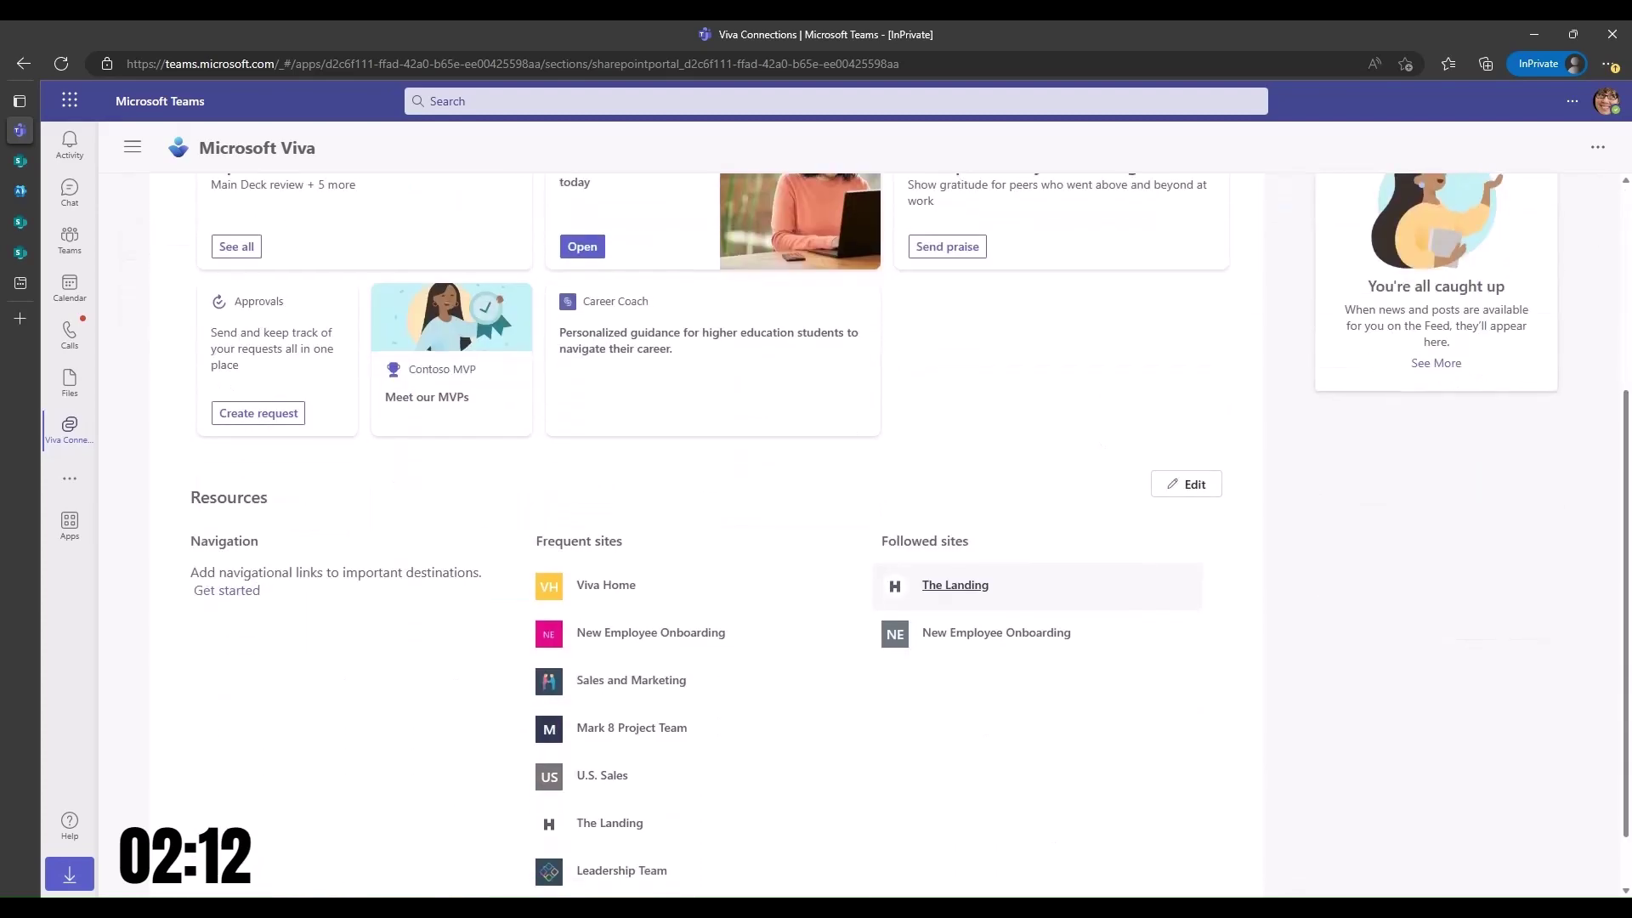
scroll(955, 586, down, 1)
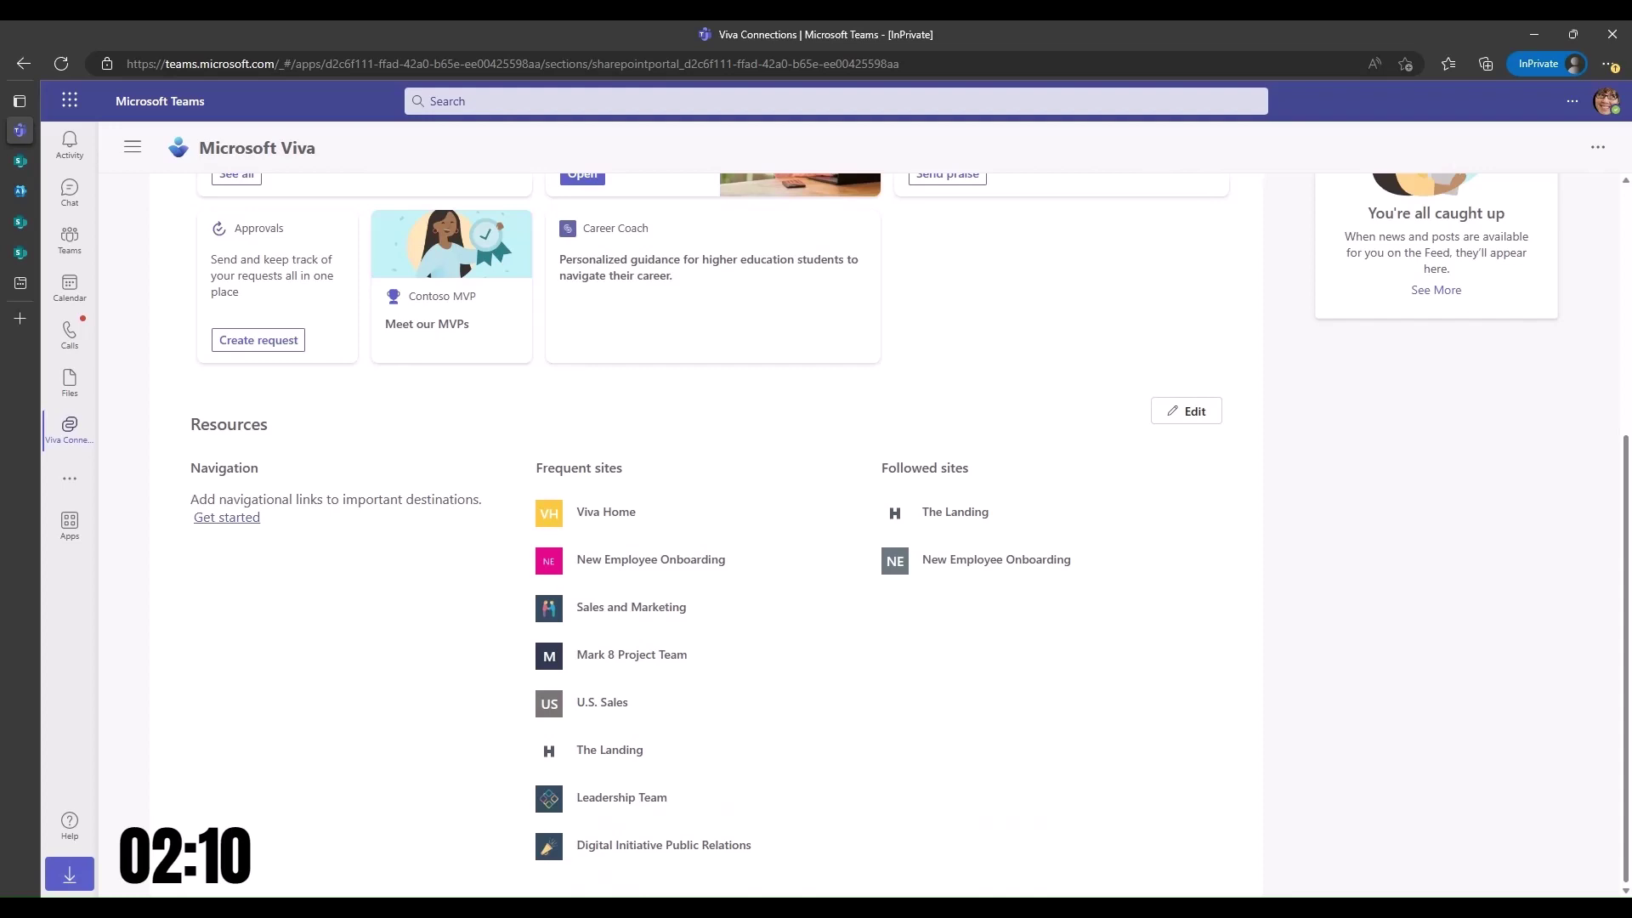
click(227, 517)
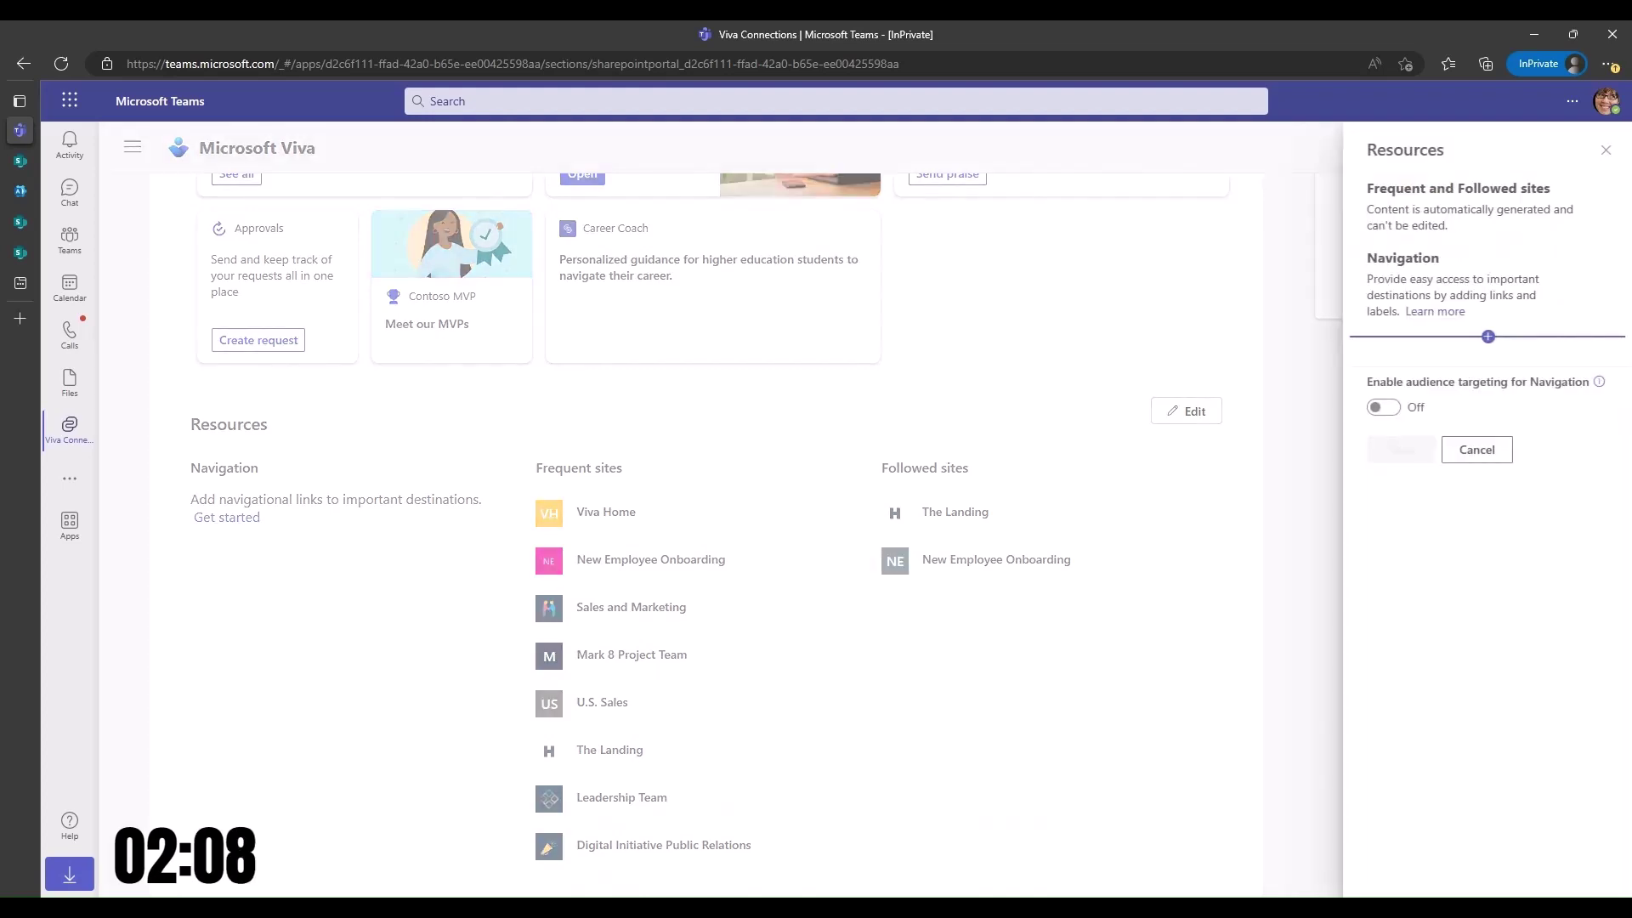
click(1488, 336)
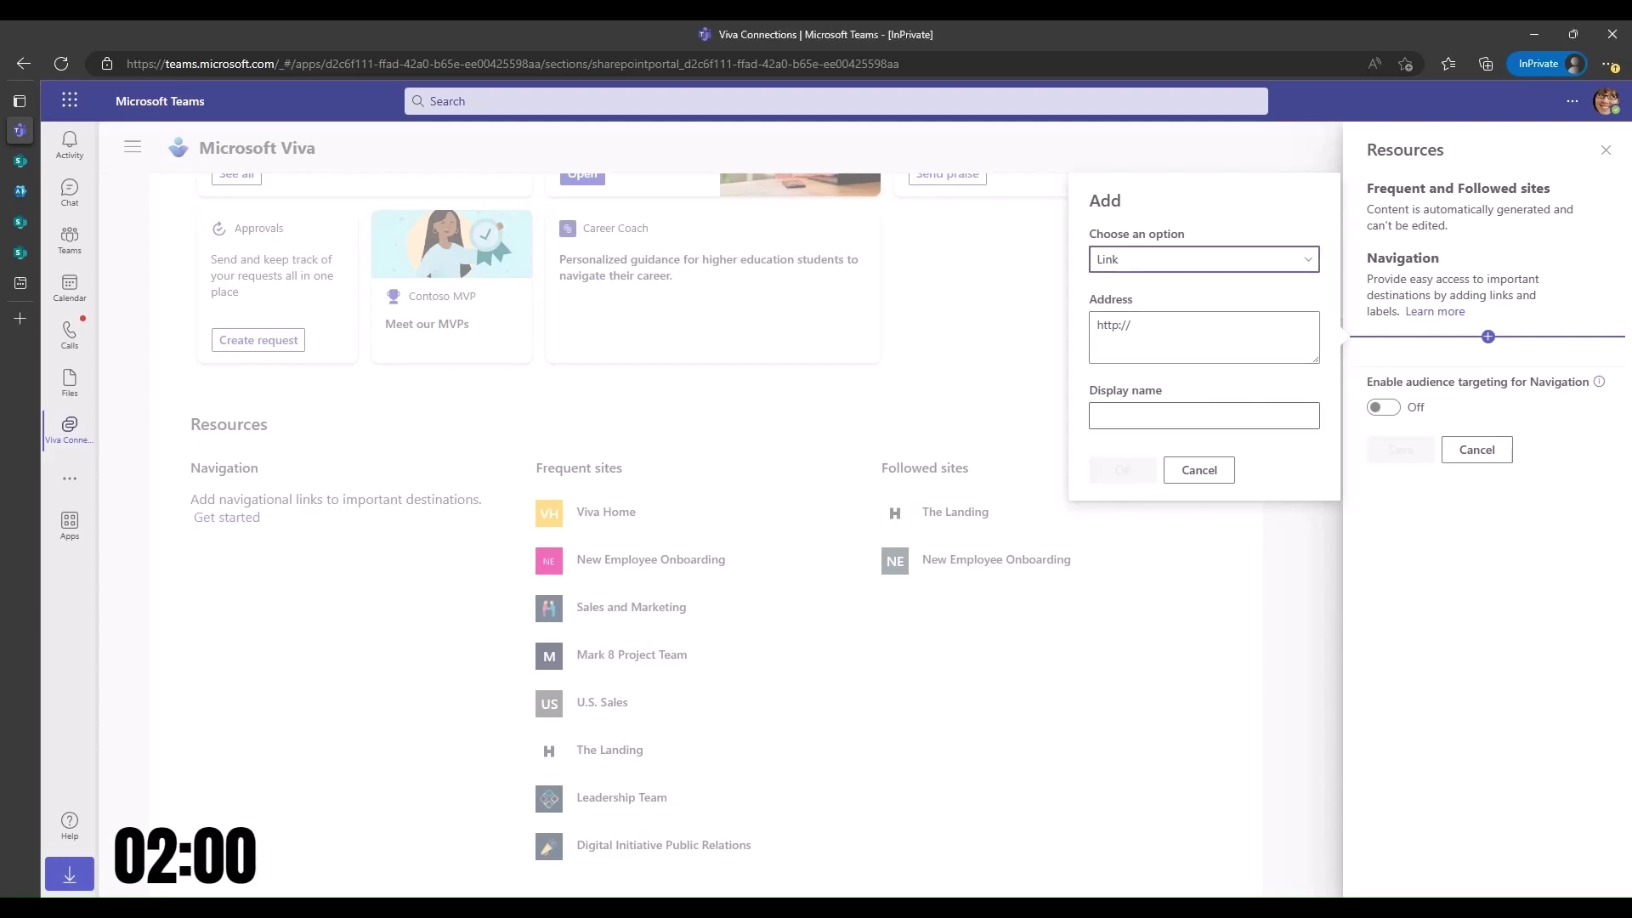
click(1098, 416)
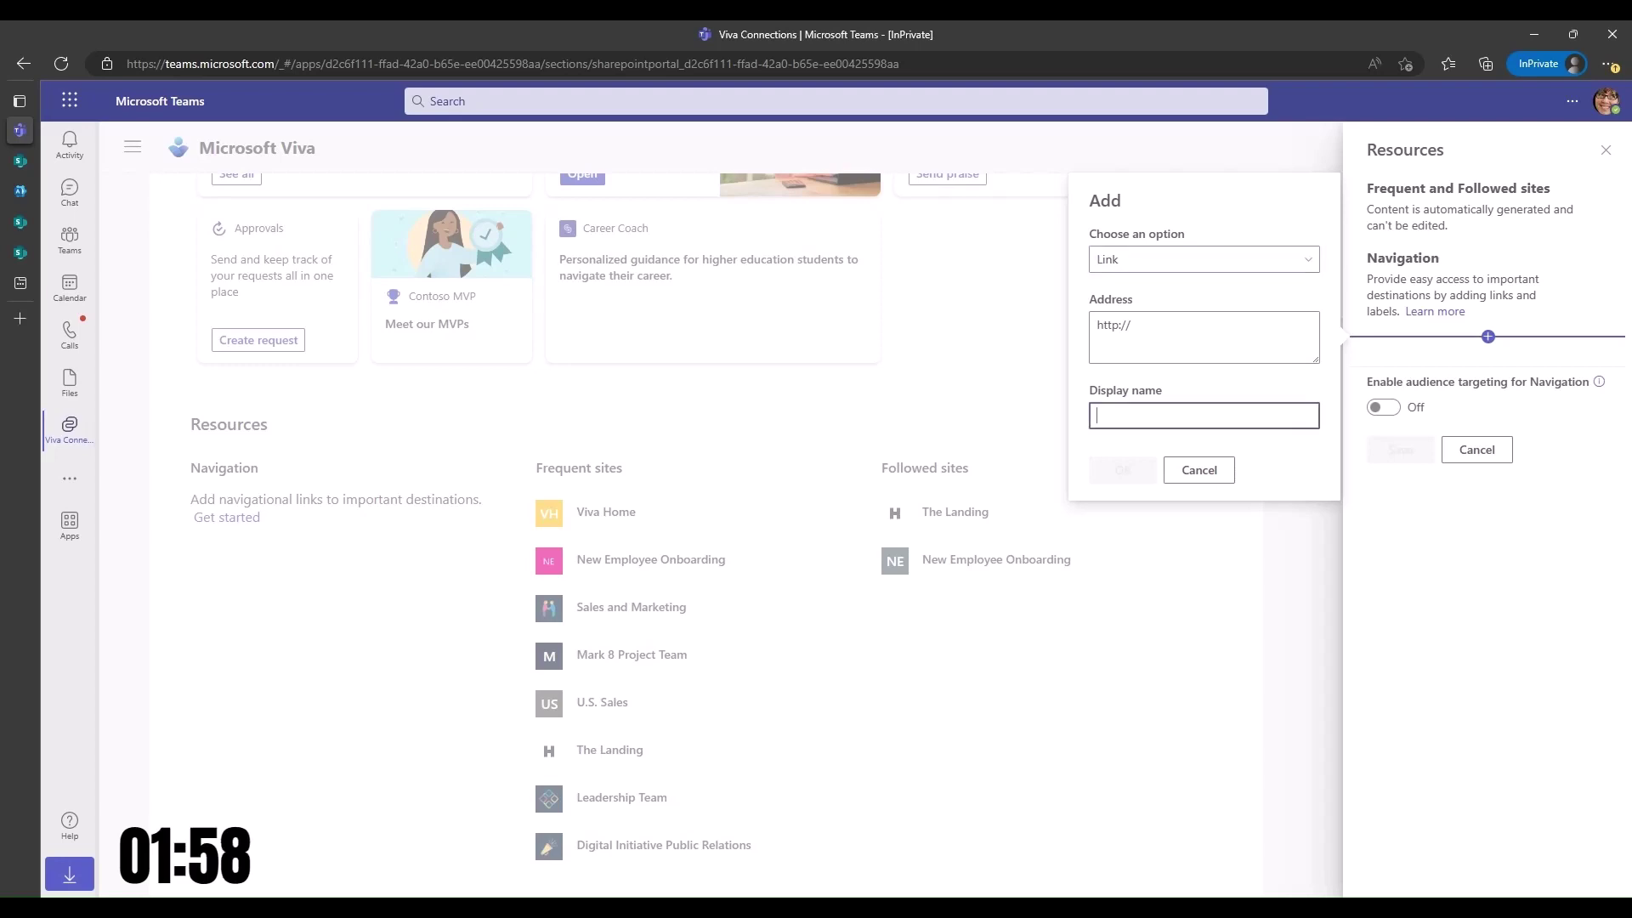
text(Ask HR)
triple_click(1203, 326)
text(https://m365x43434199.sharepoint.com/sites/askhr)
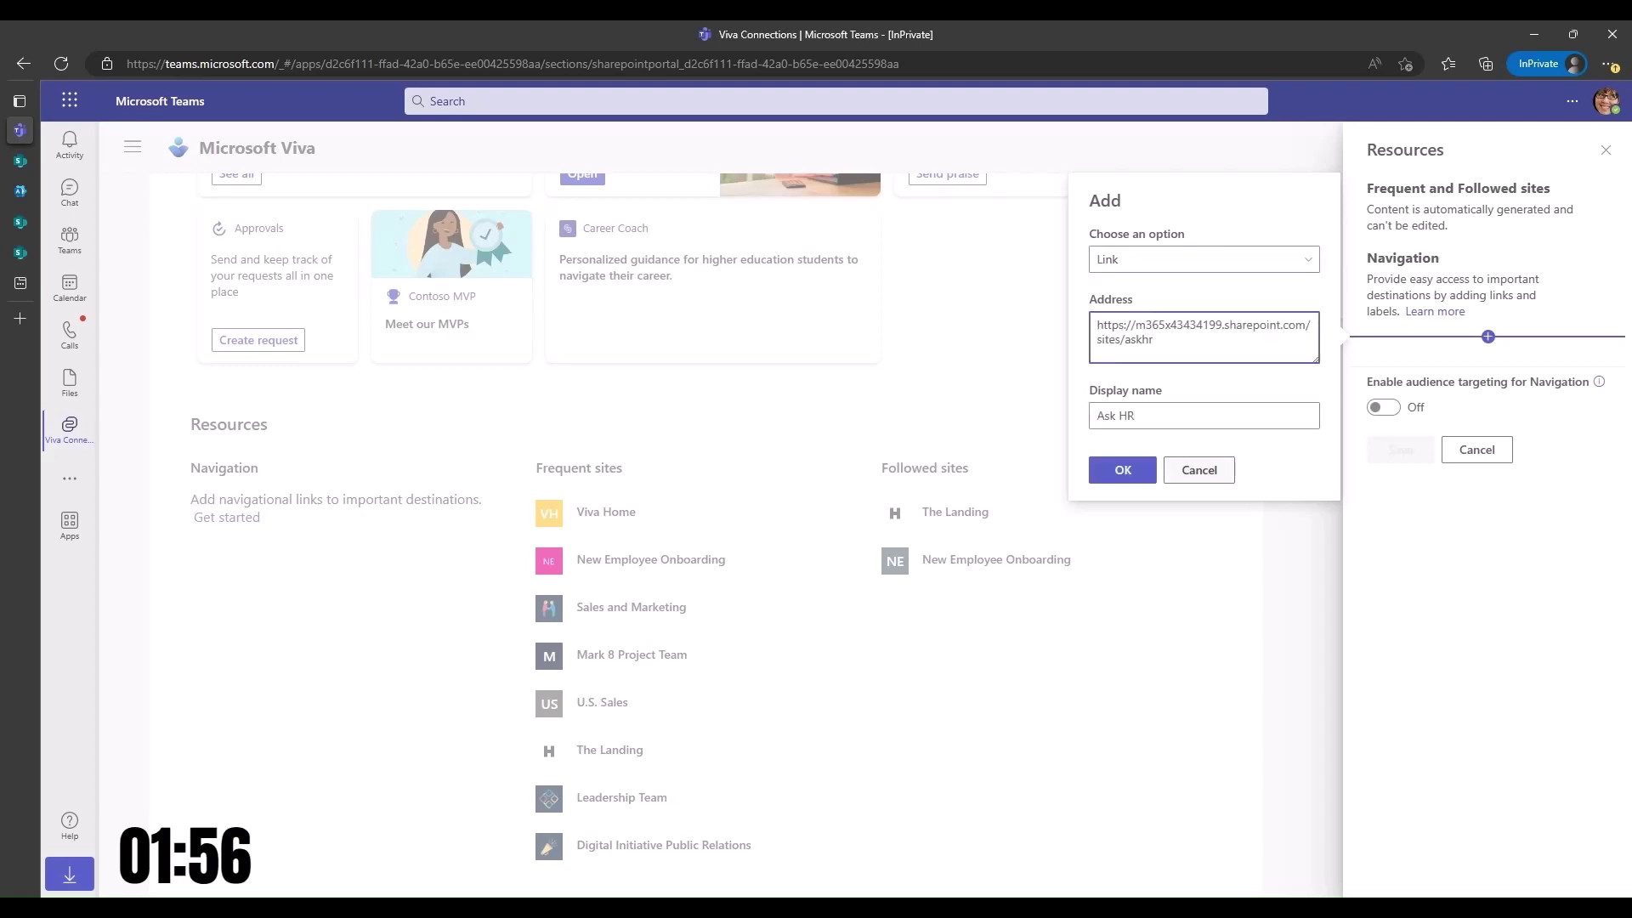
click(1121, 469)
click(1487, 366)
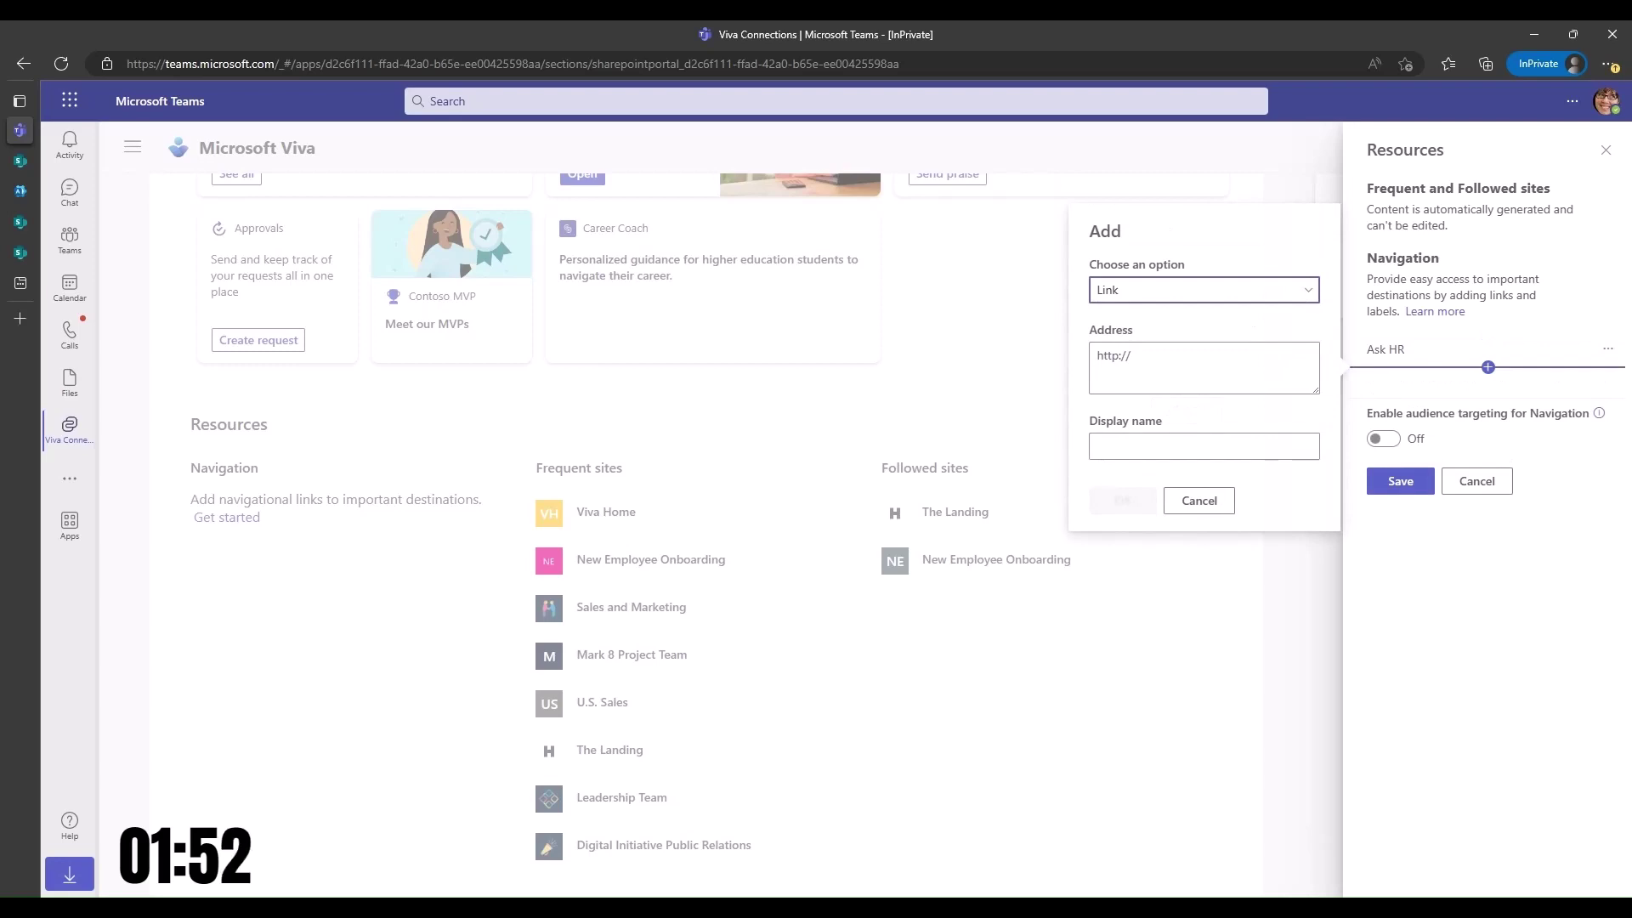
click(1203, 446)
text(Benefits Portal)
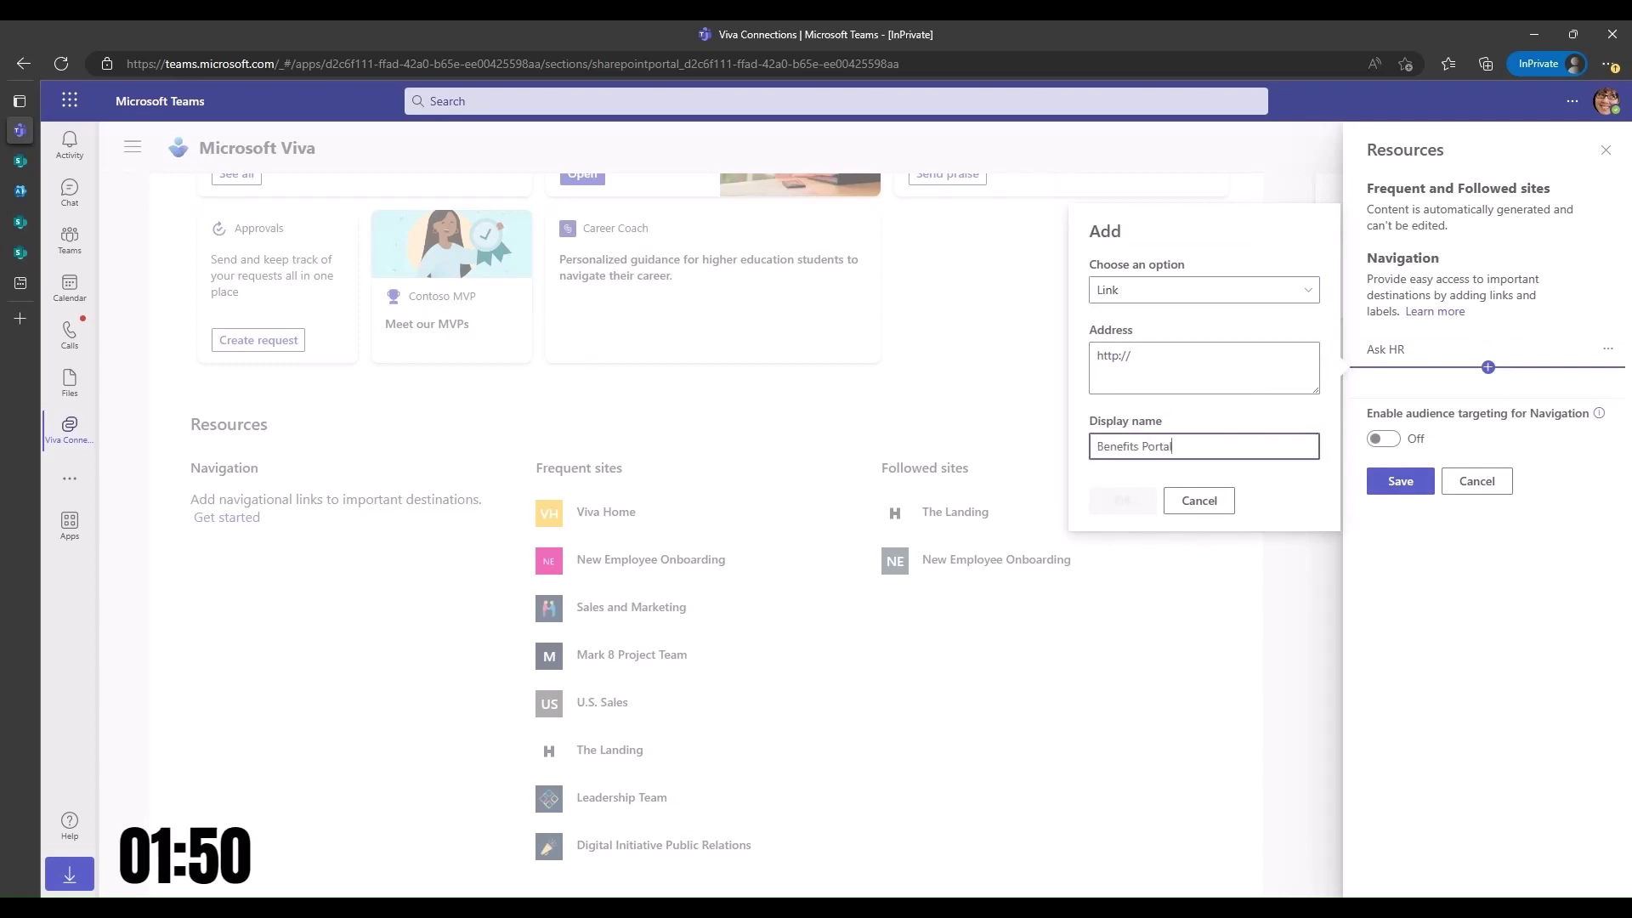
key(shift+Tab)
text(https://m365x43434199.sharepoint.com/sites/benefits)
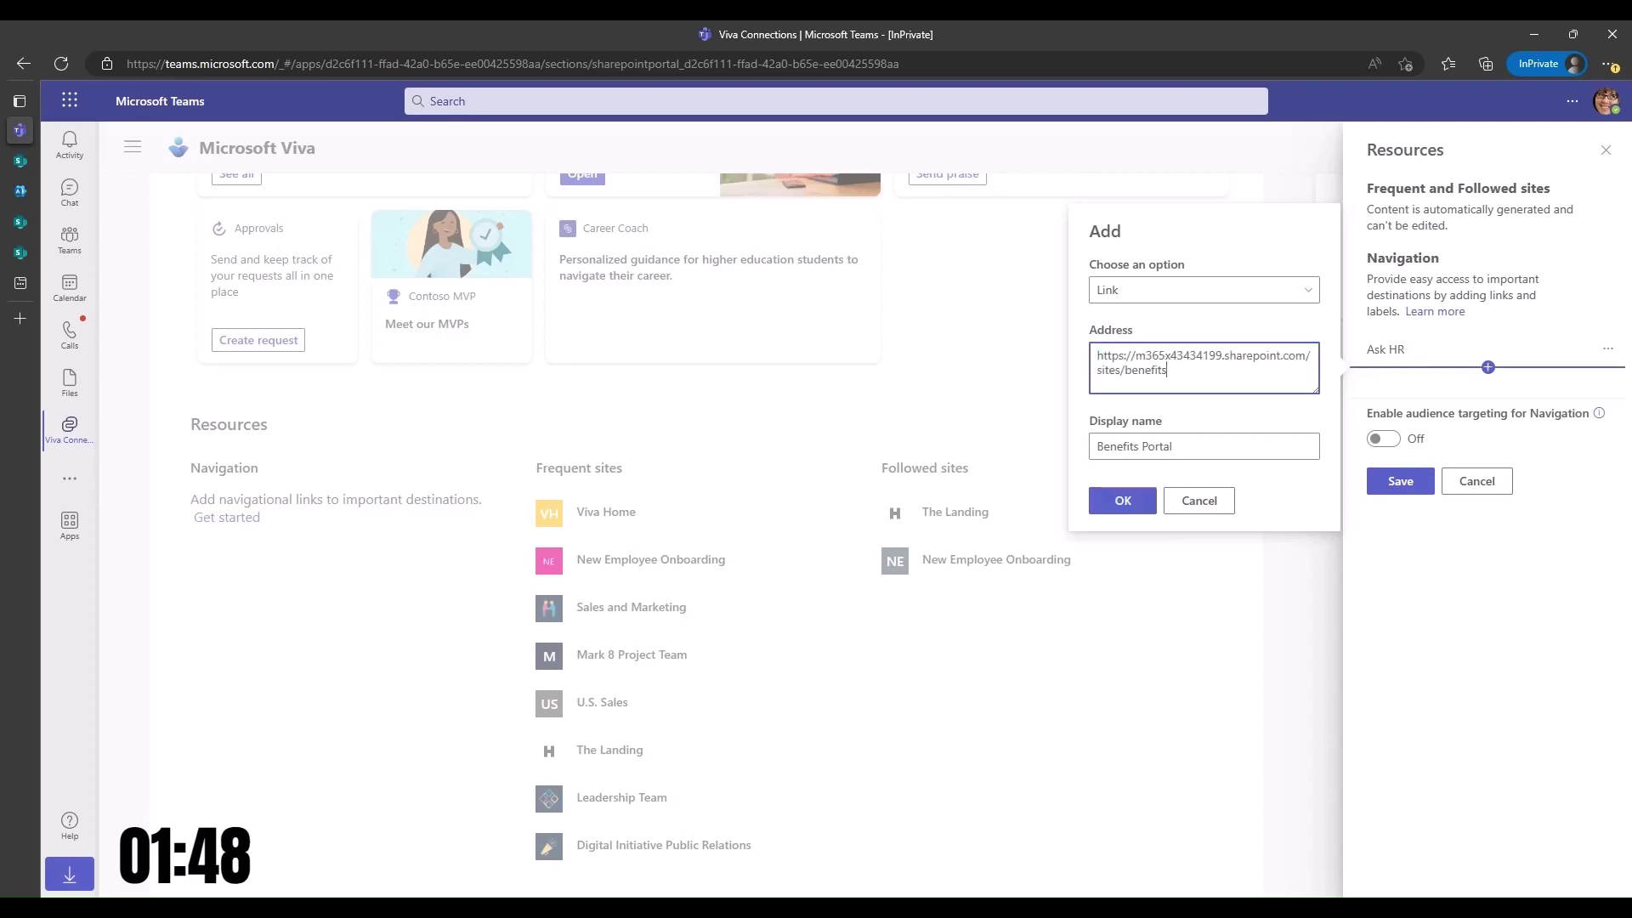
click(1122, 500)
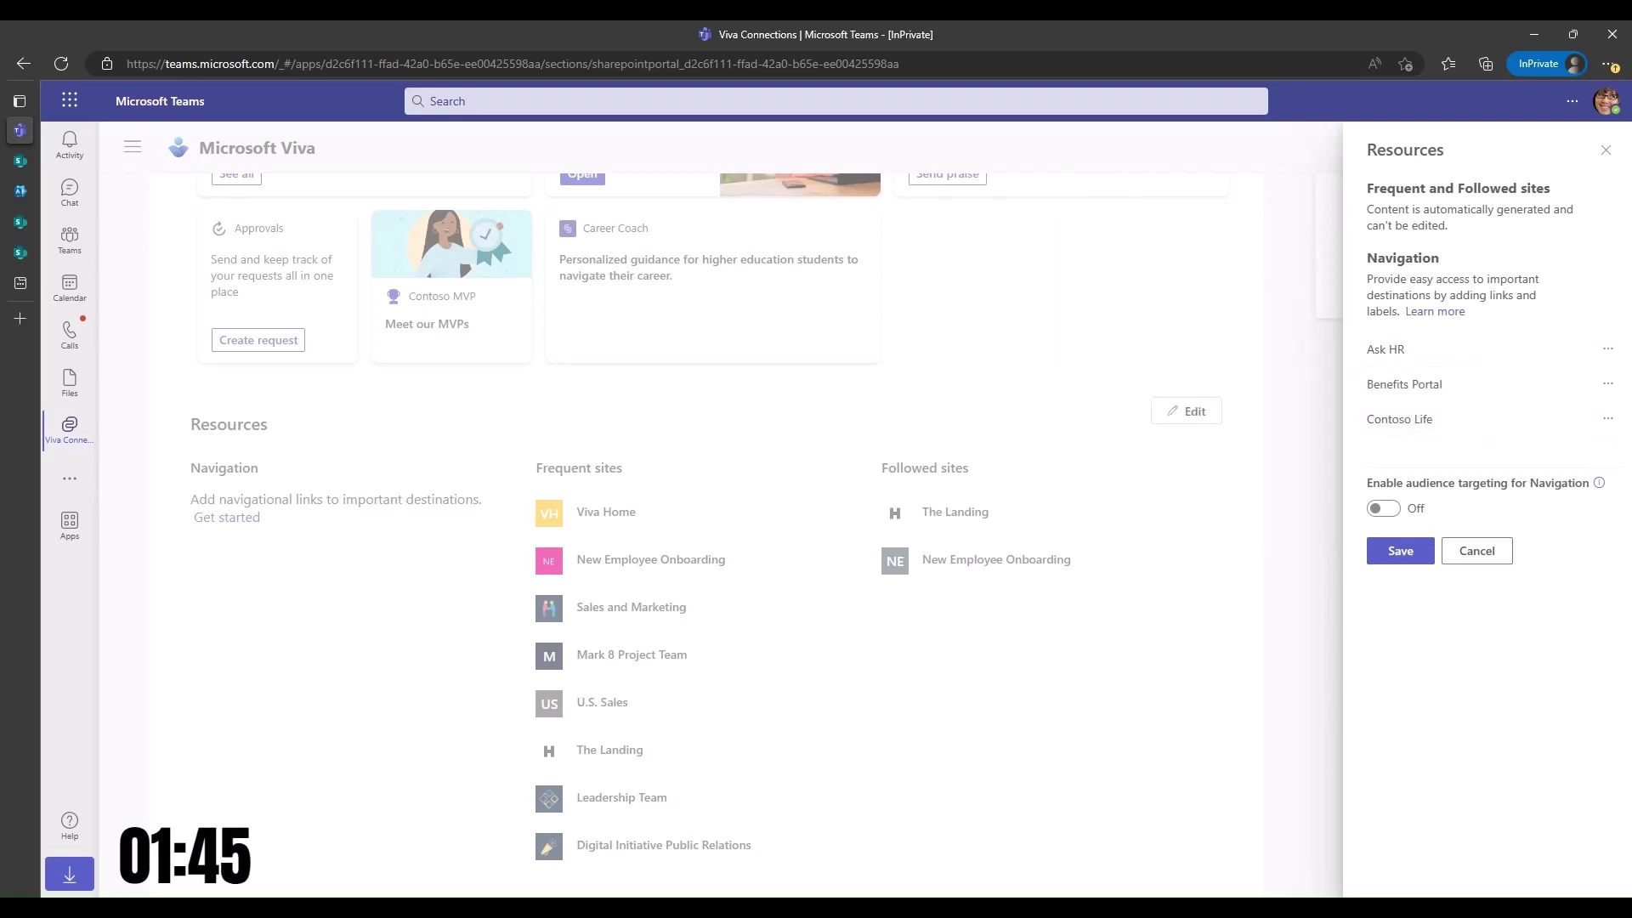
click(1400, 550)
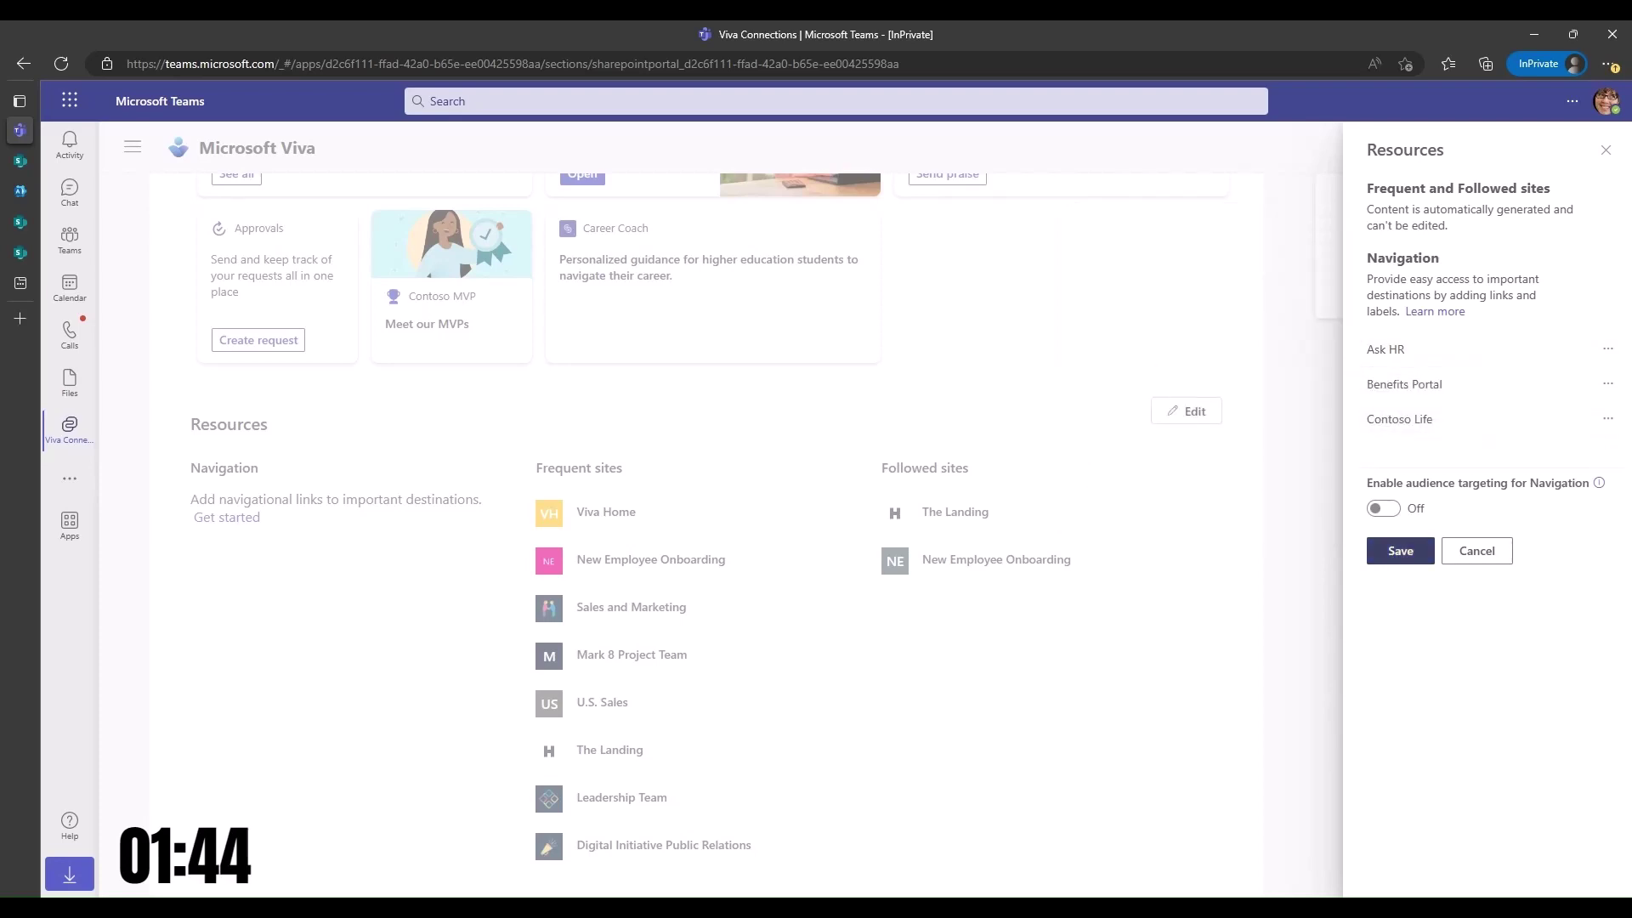
click(1400, 551)
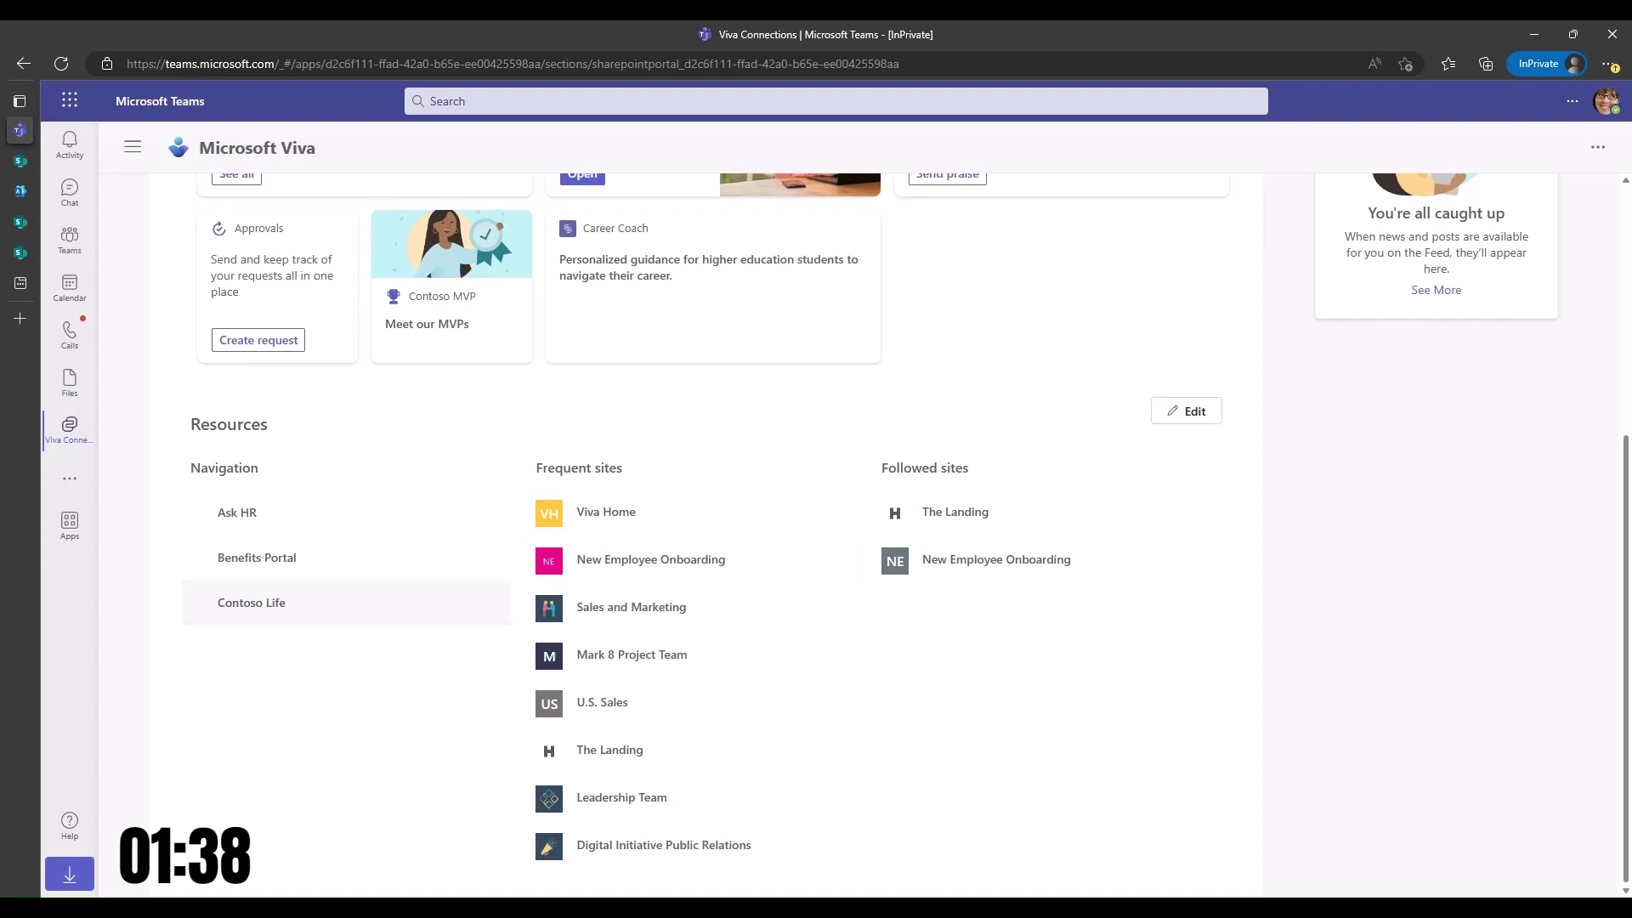
scroll(347, 601, up, 5)
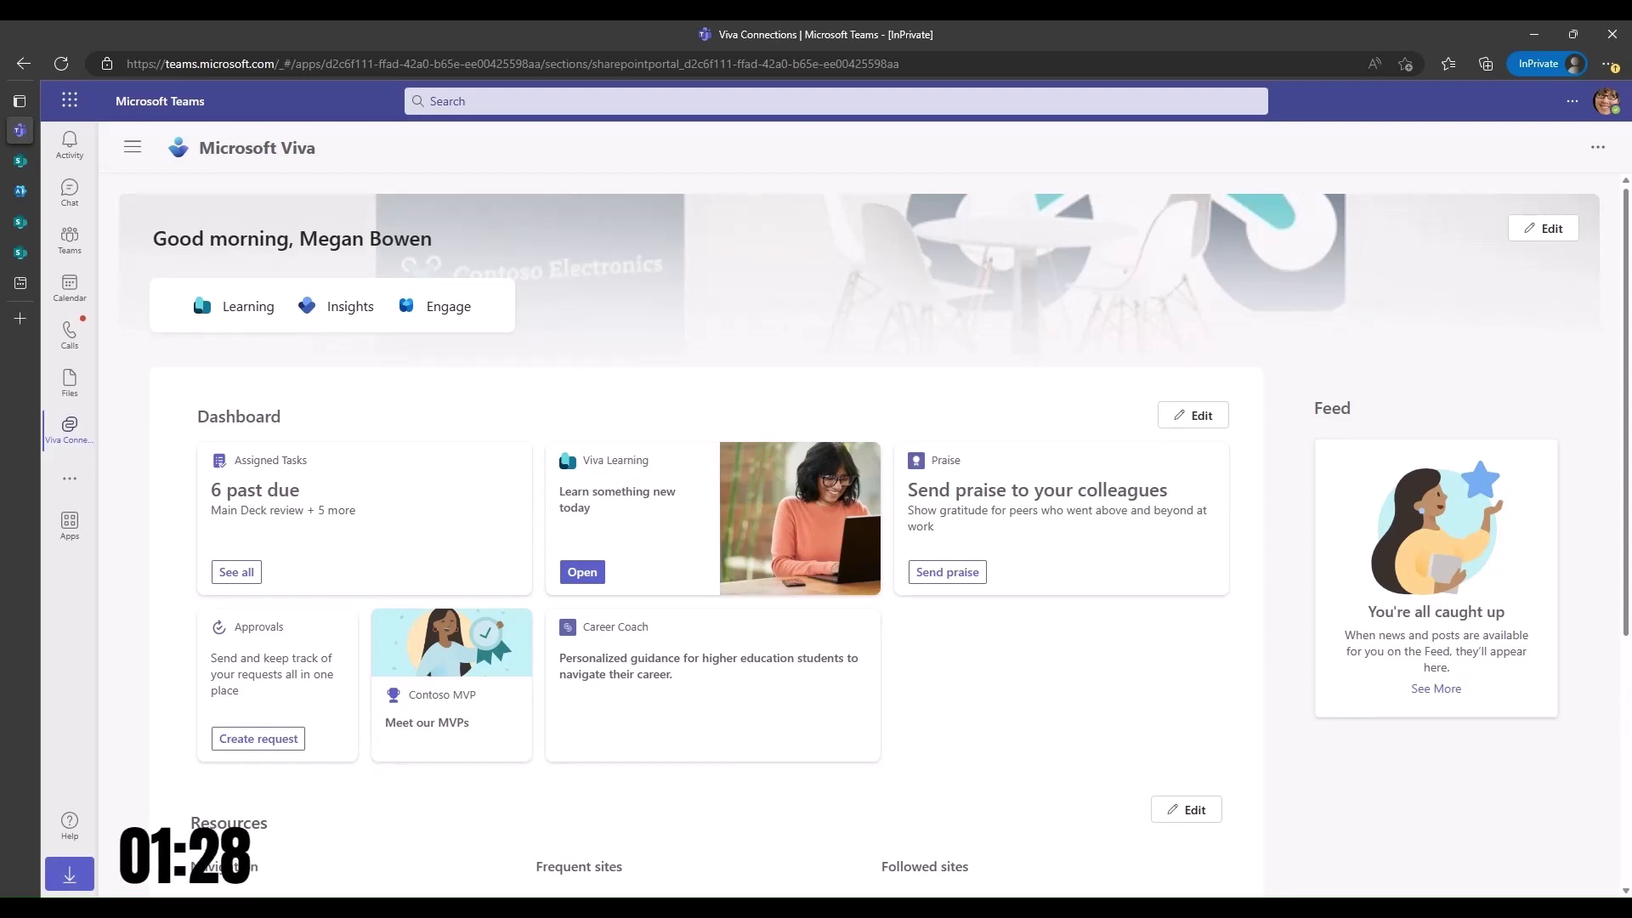
scroll(680, 510, down, 5)
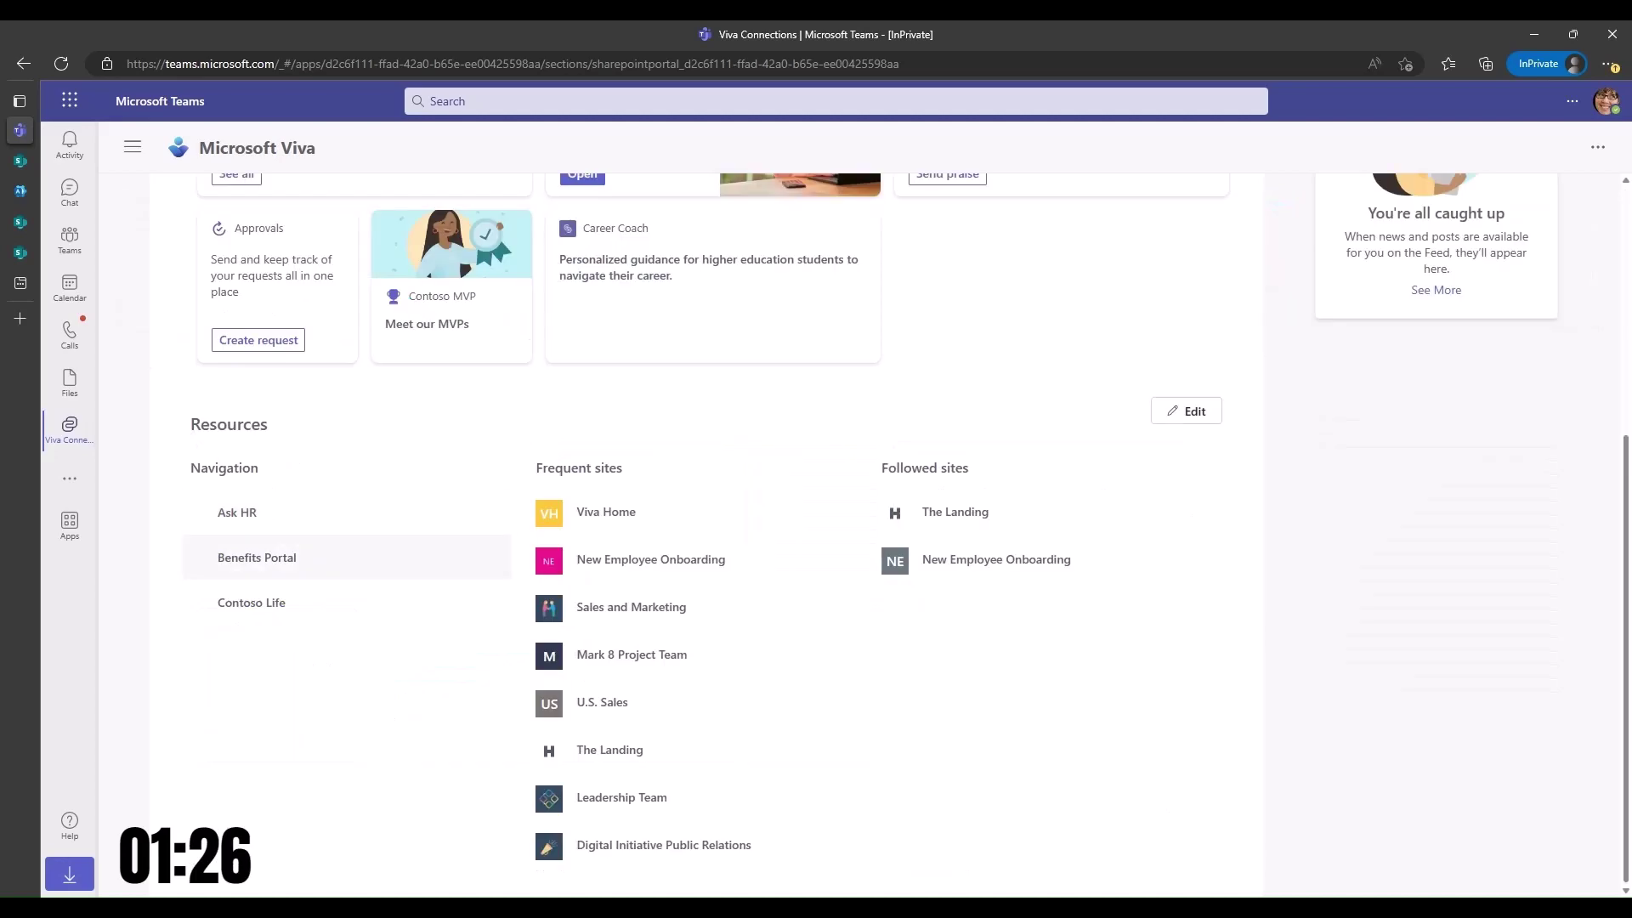
scroll(680, 511, up, 5)
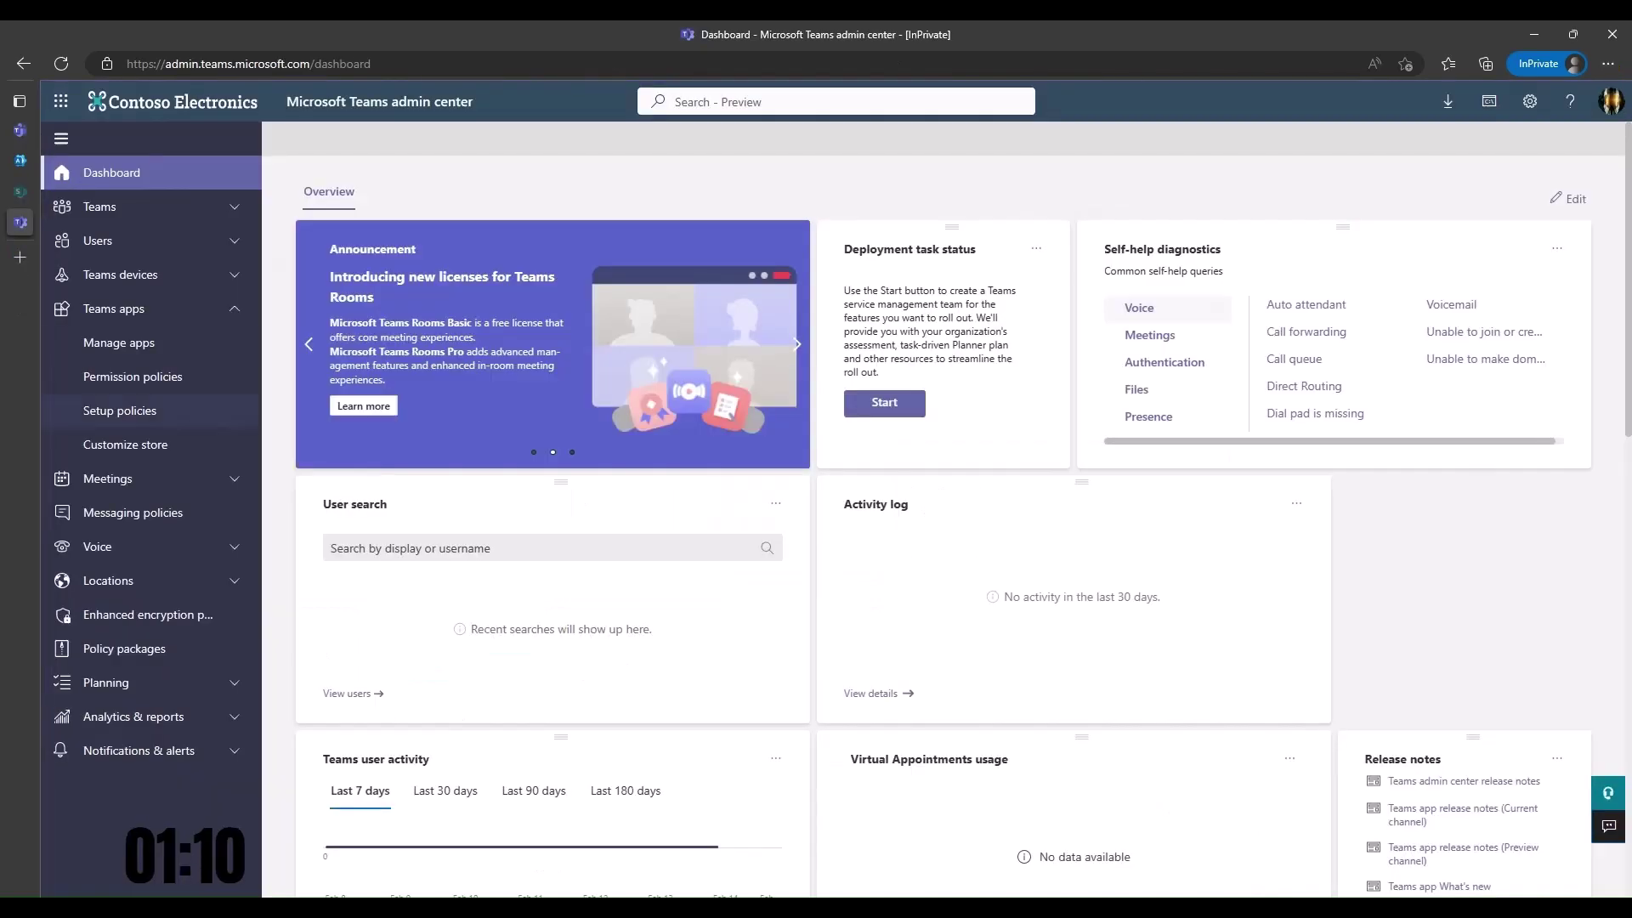
- Find the Viva Connections app among the organization's managed Teams apps and open its details
click(118, 343)
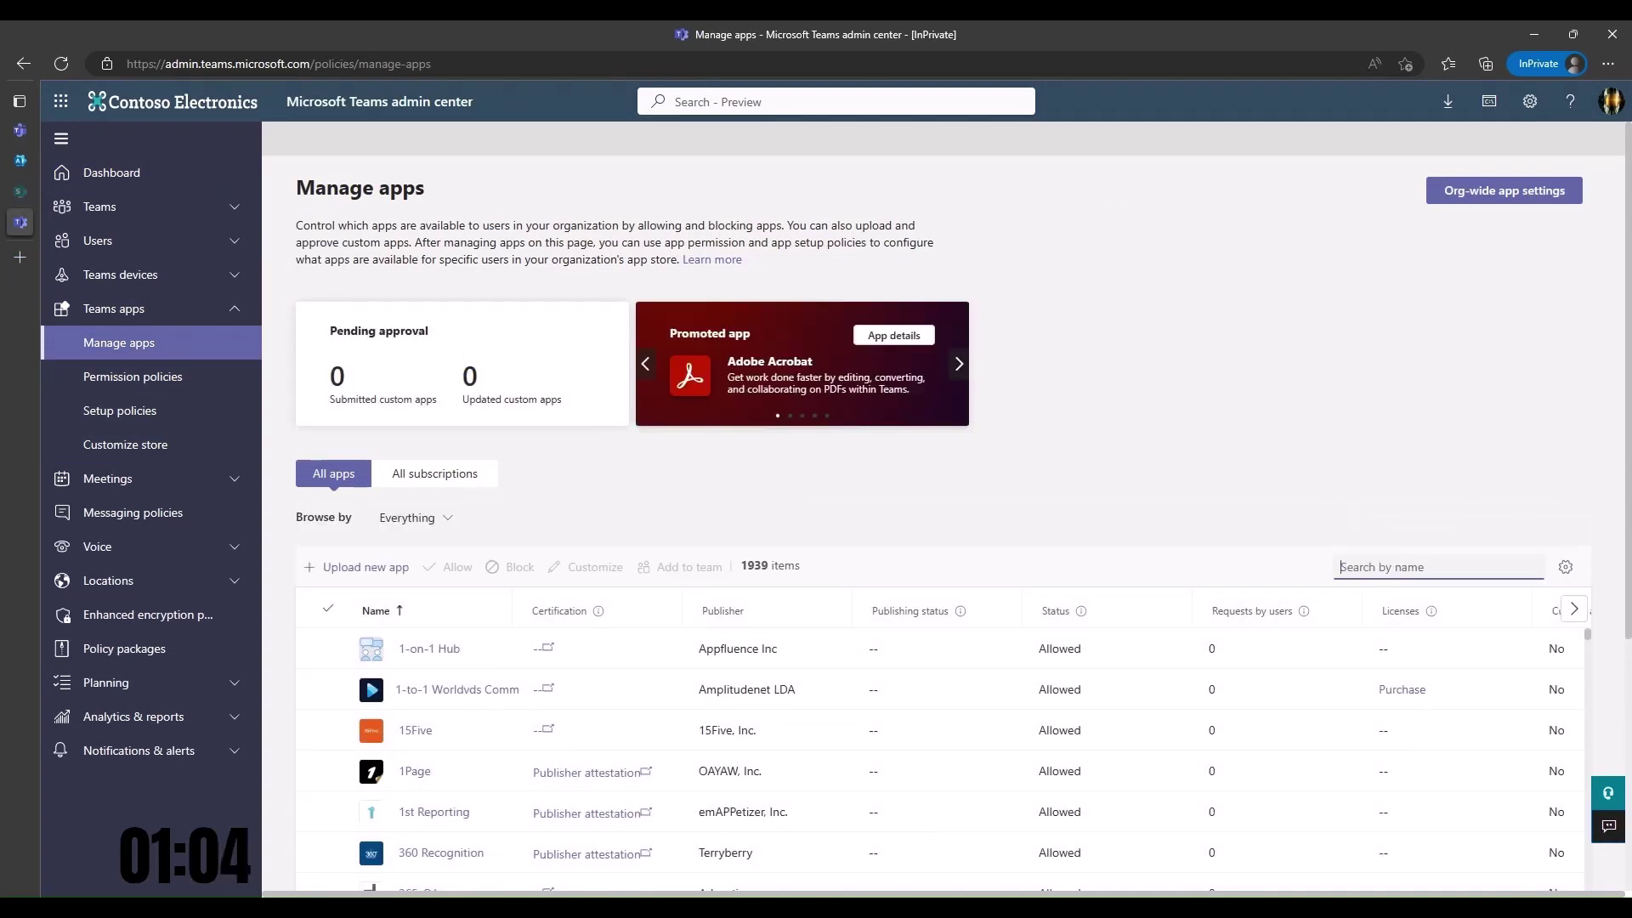
text(Viva )
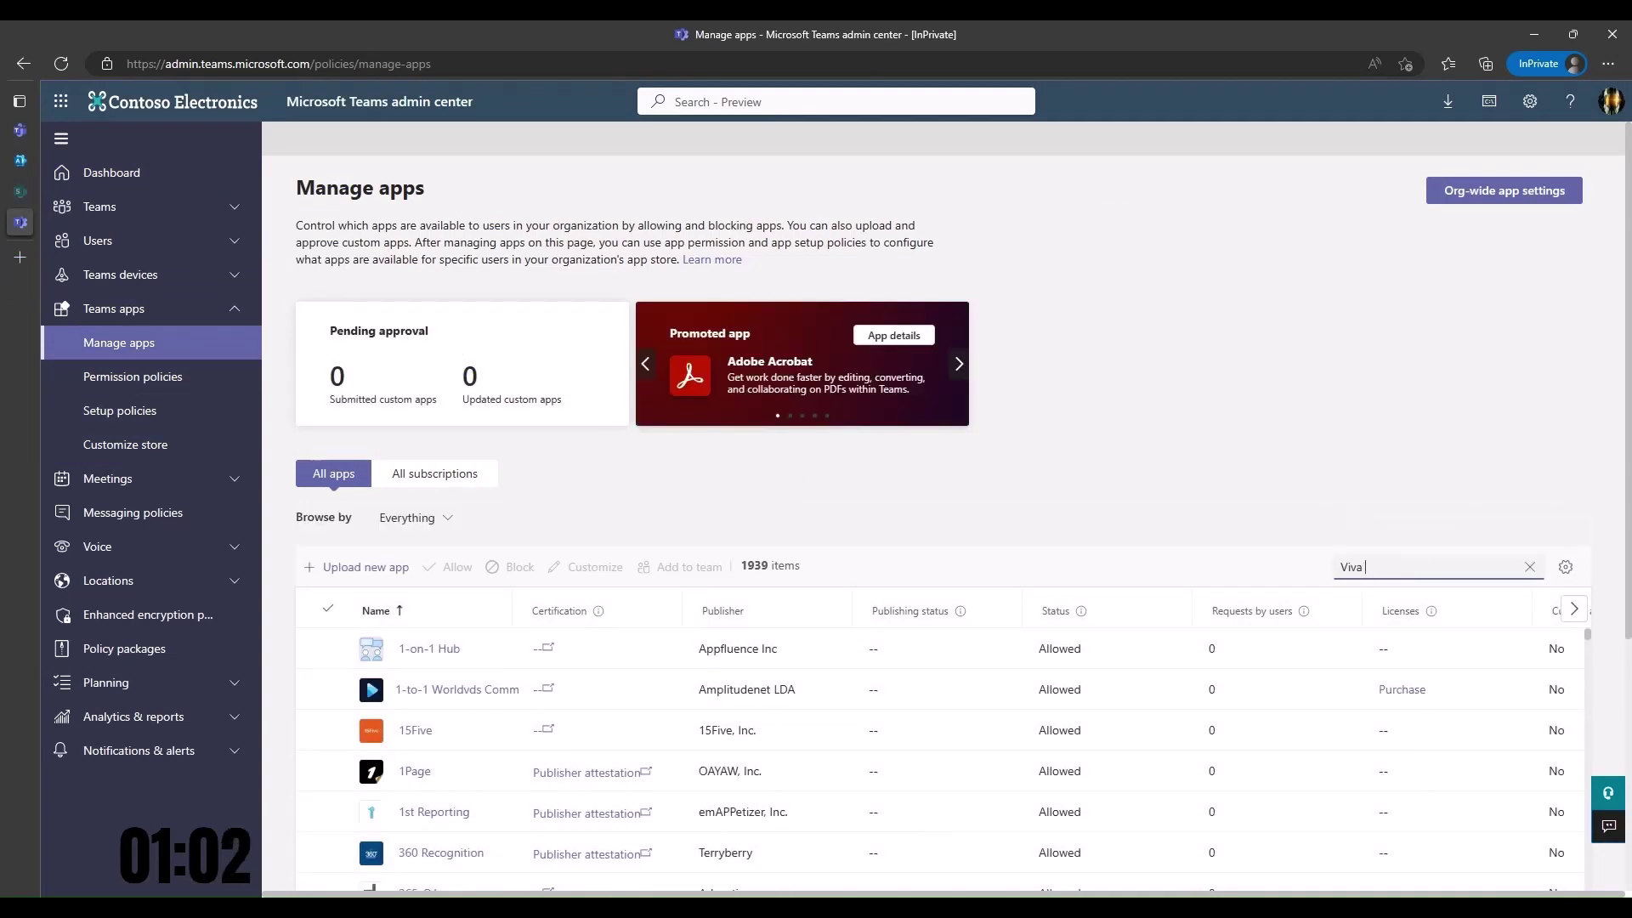
text(connec)
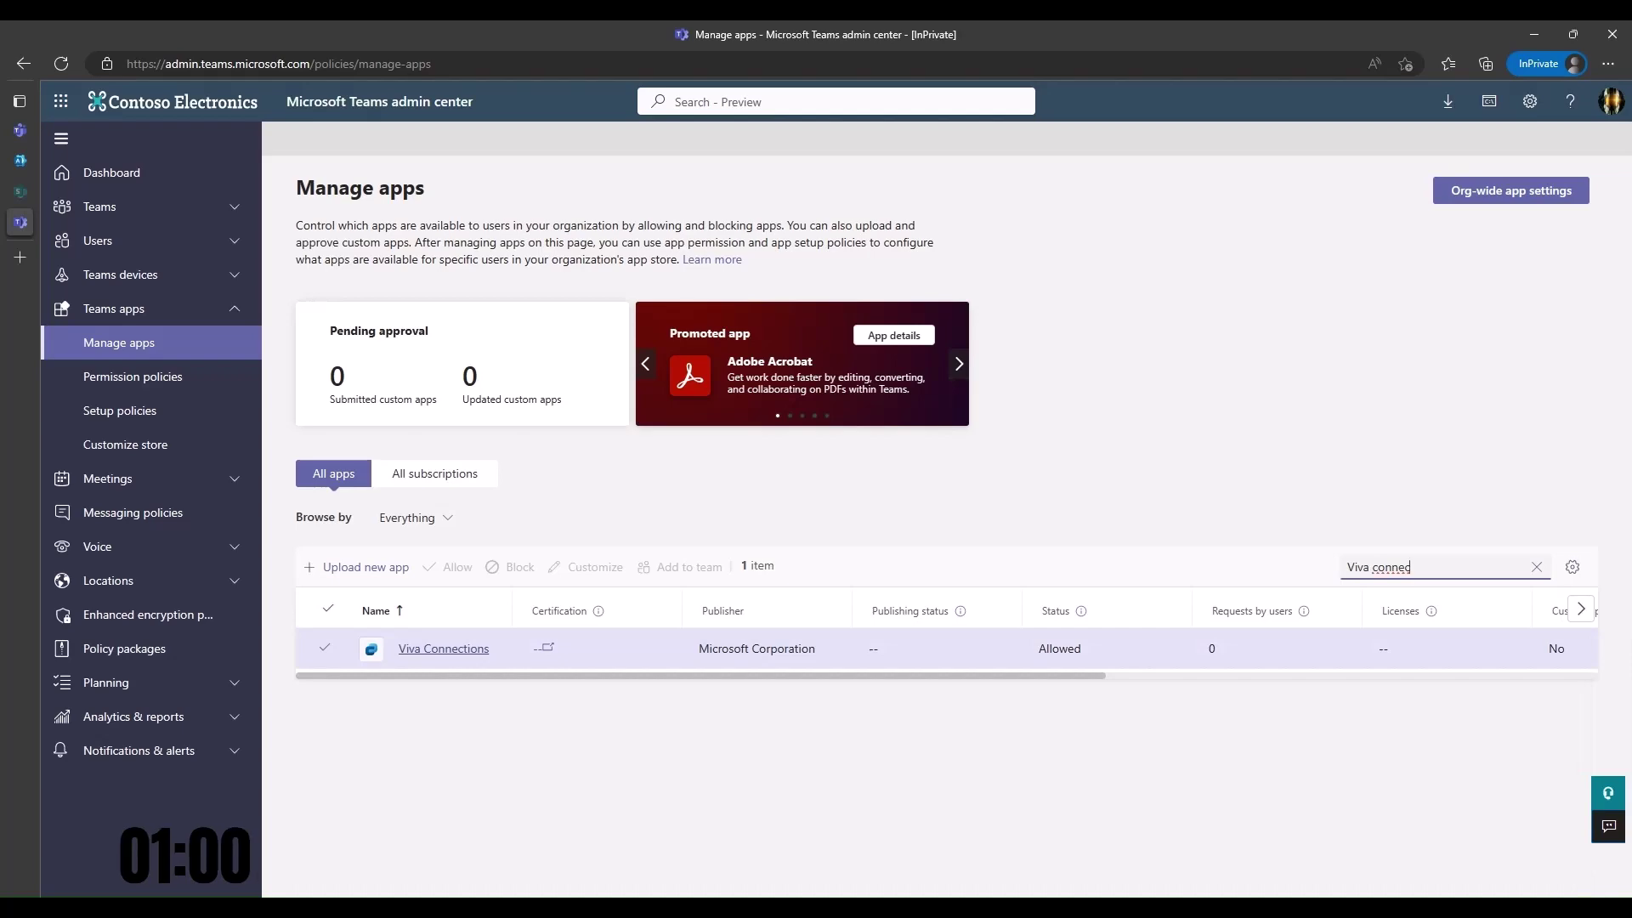
click(443, 648)
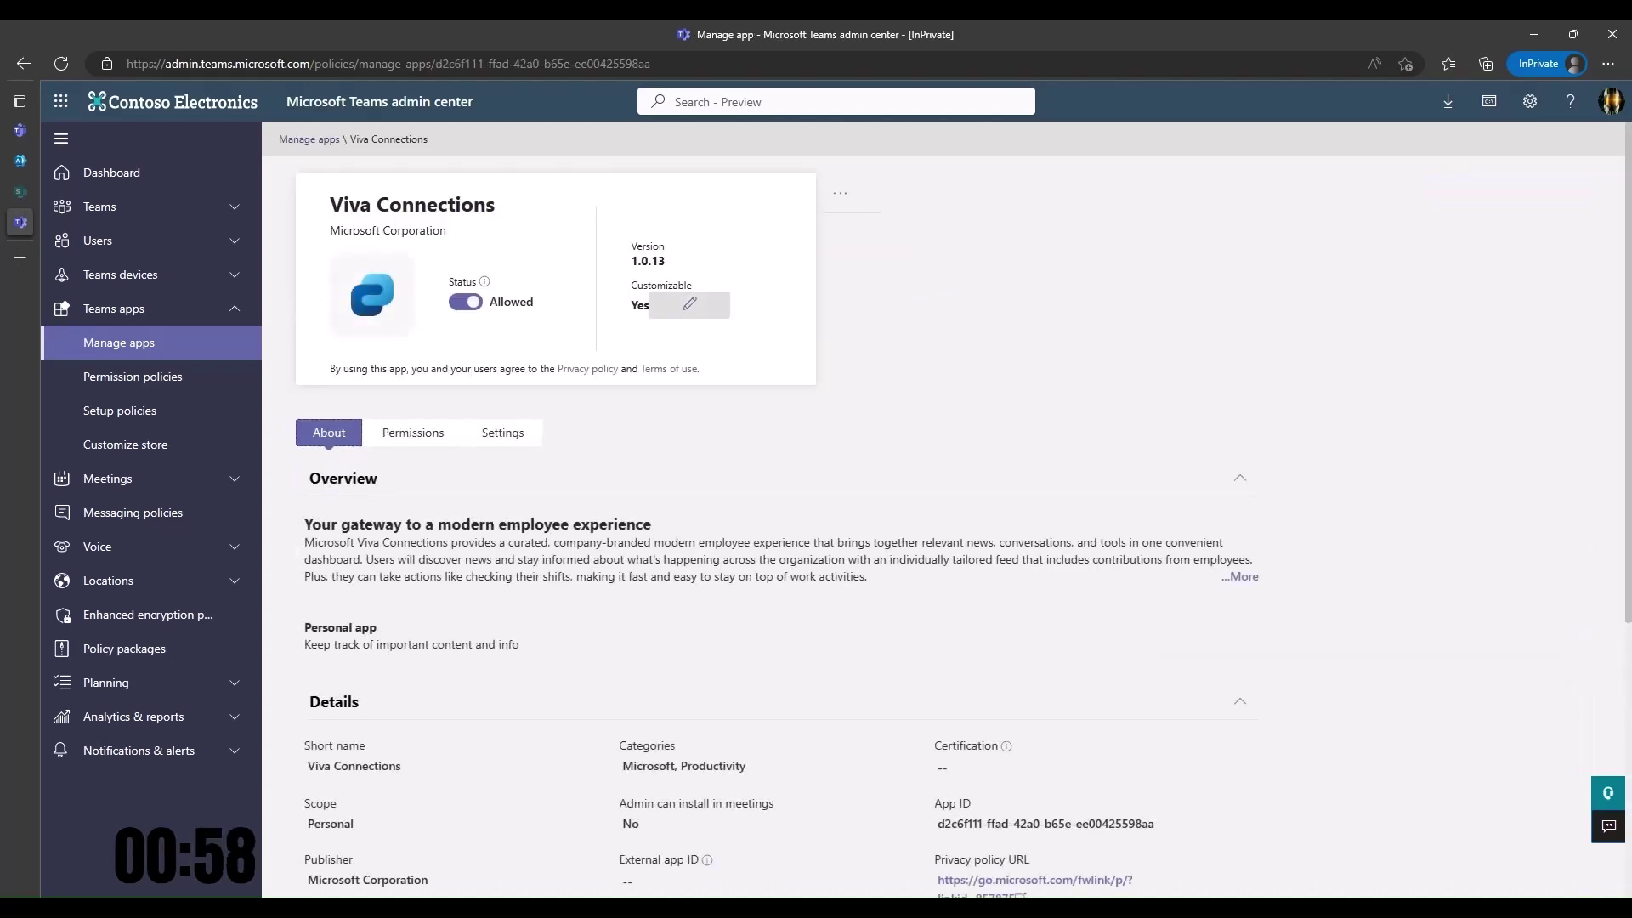
- Customize the Viva Connections app with the short name "Contoso Universe", apply the customization and publish it
click(689, 304)
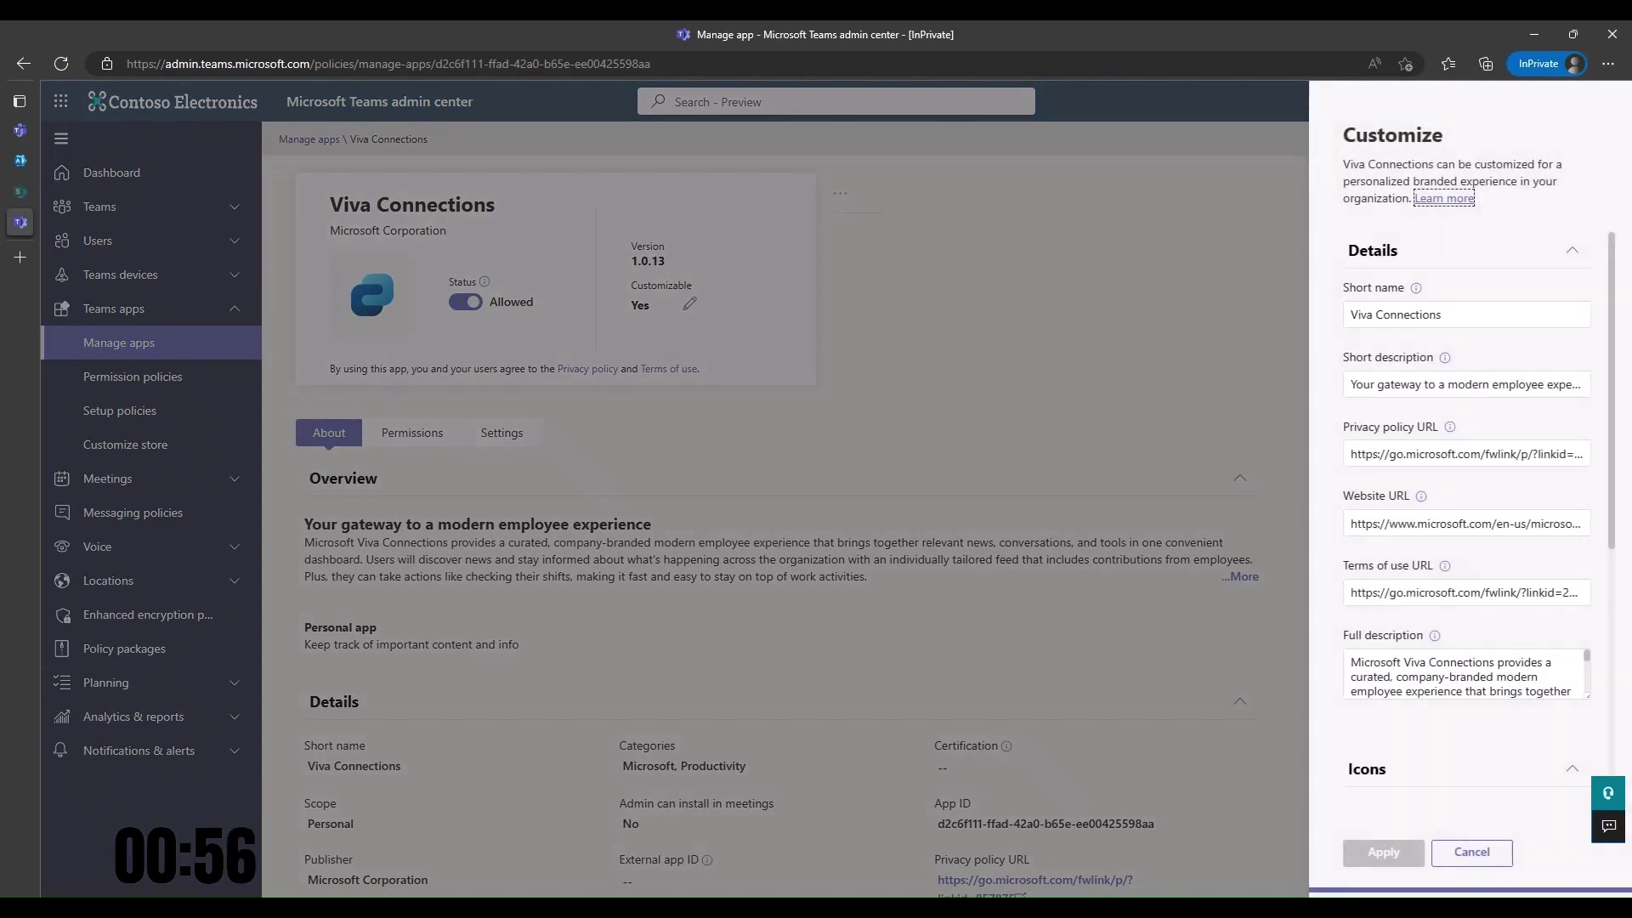
key(Tab)
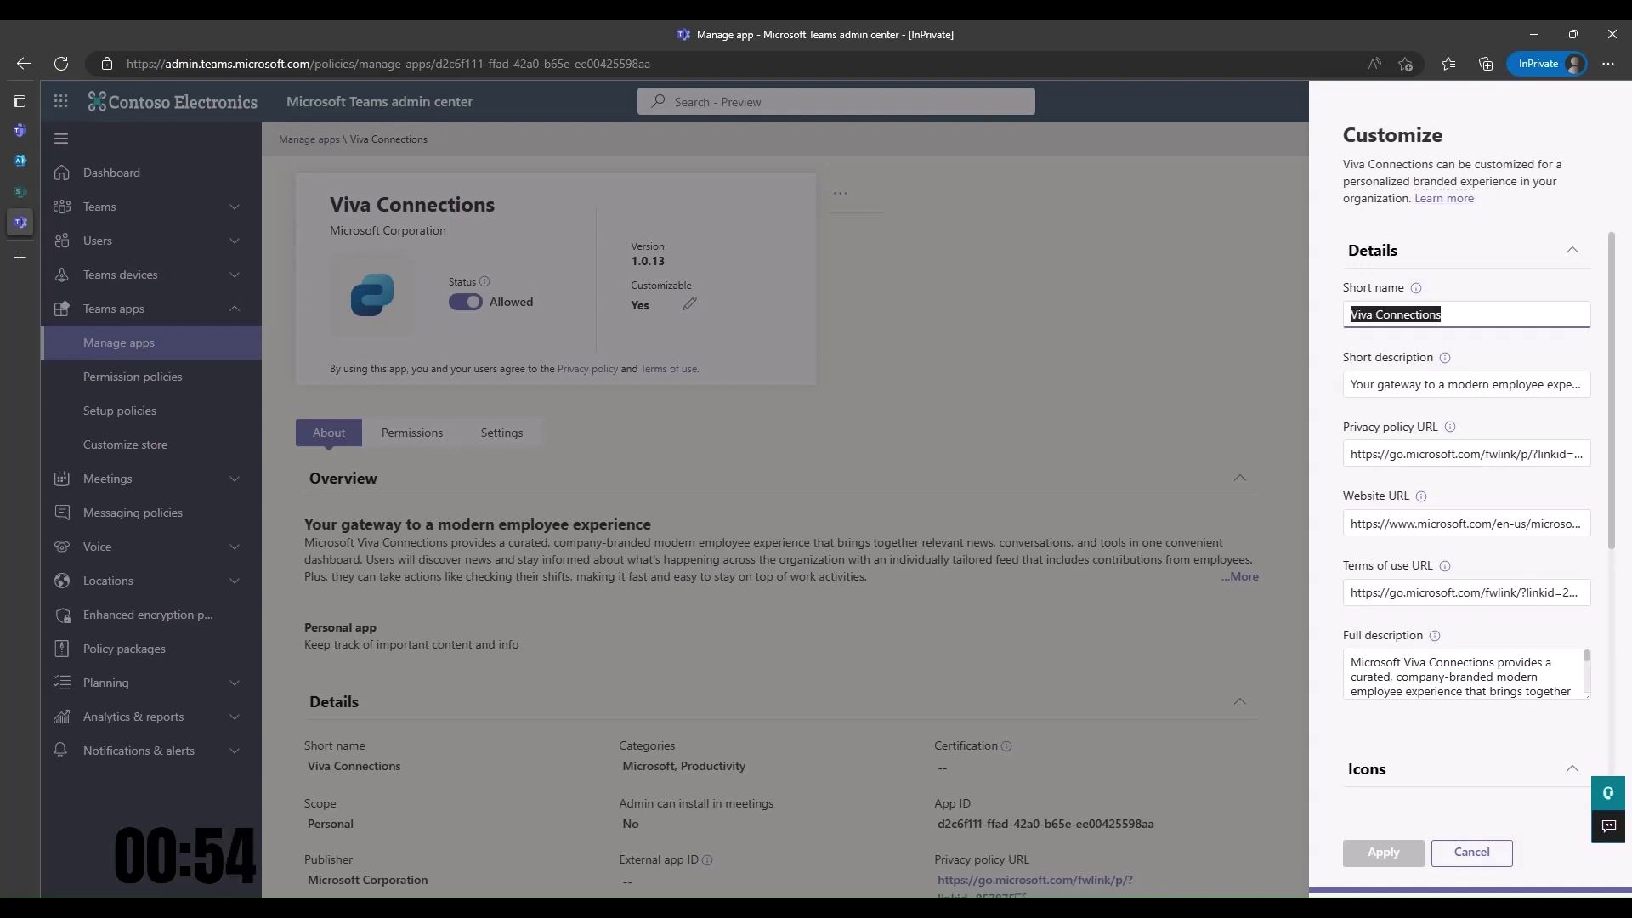
text(Contoso)
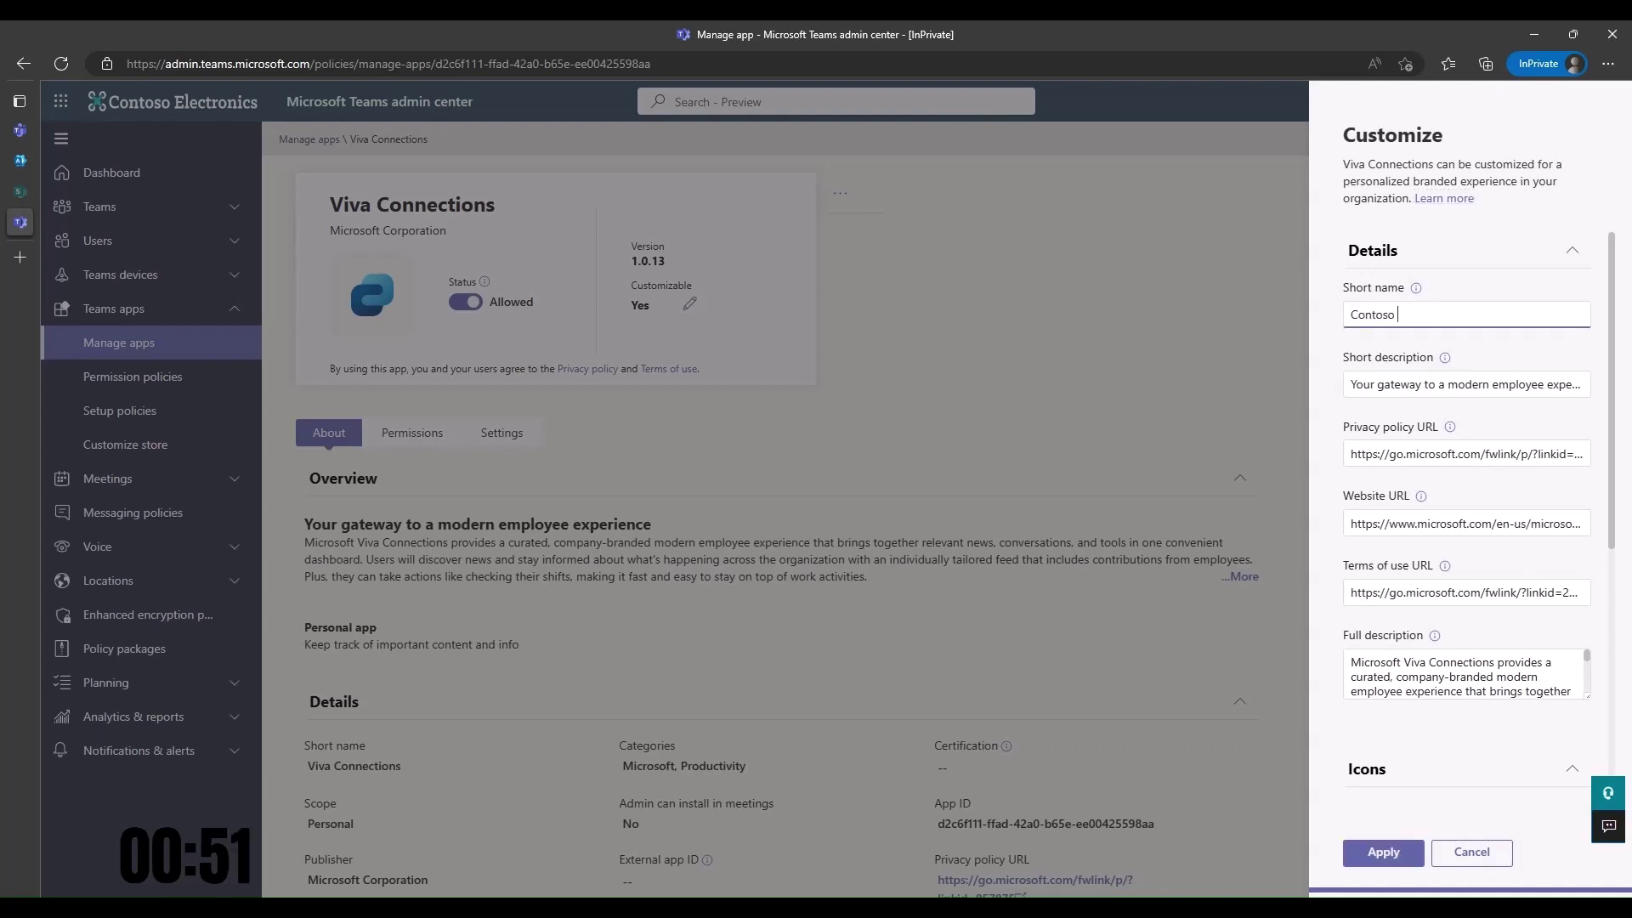
text( Universi)
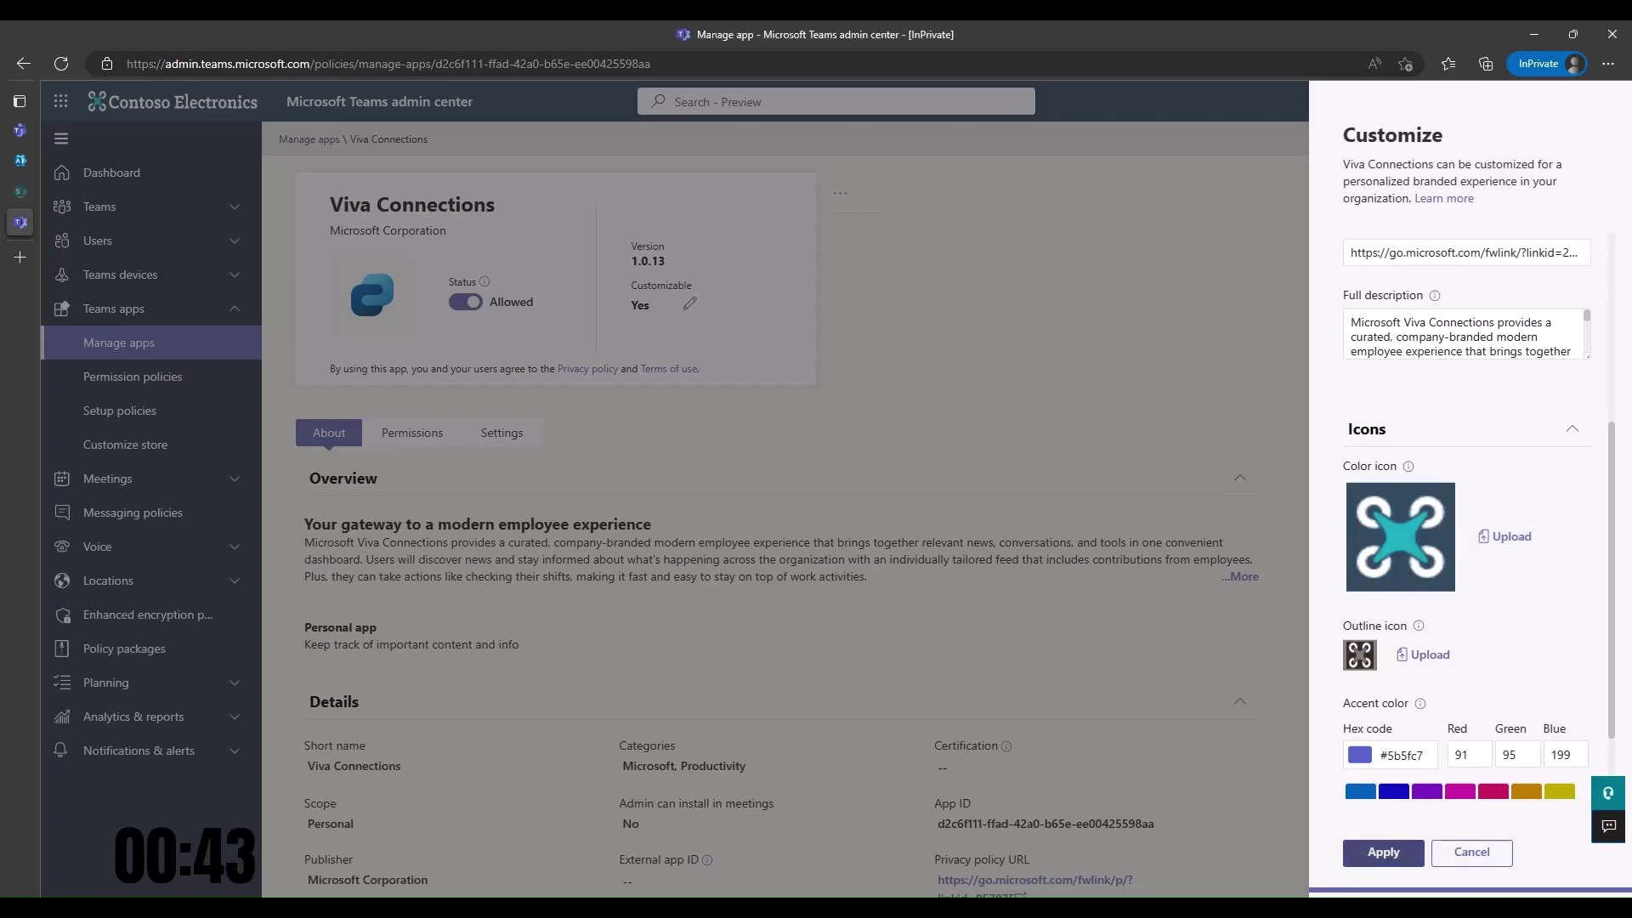
click(1384, 852)
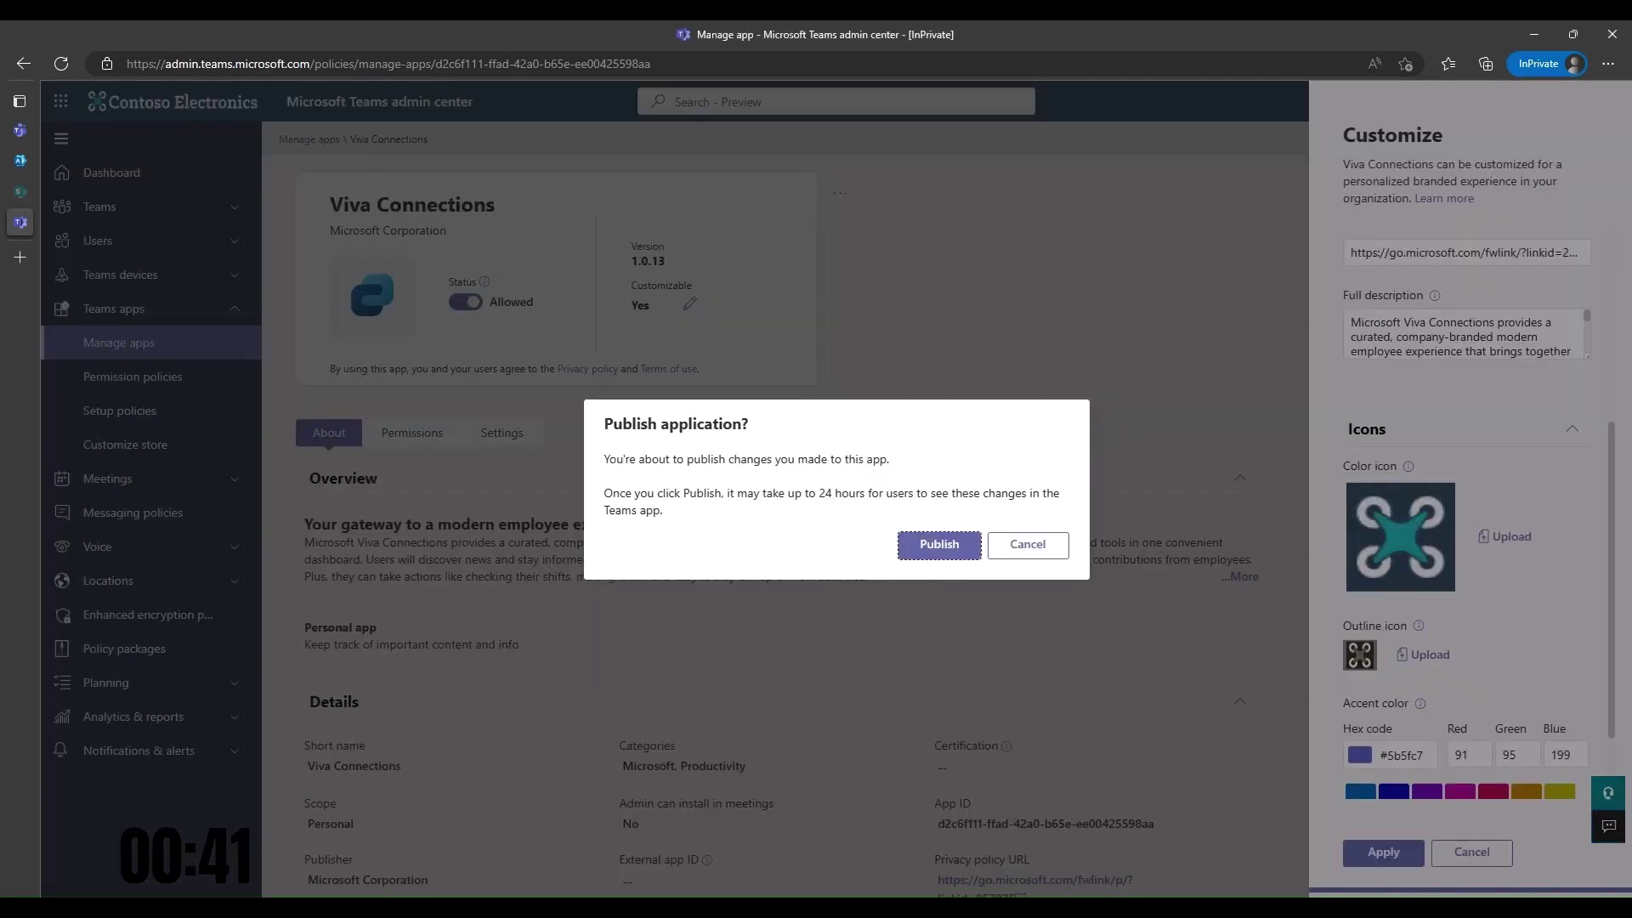
key(Return)
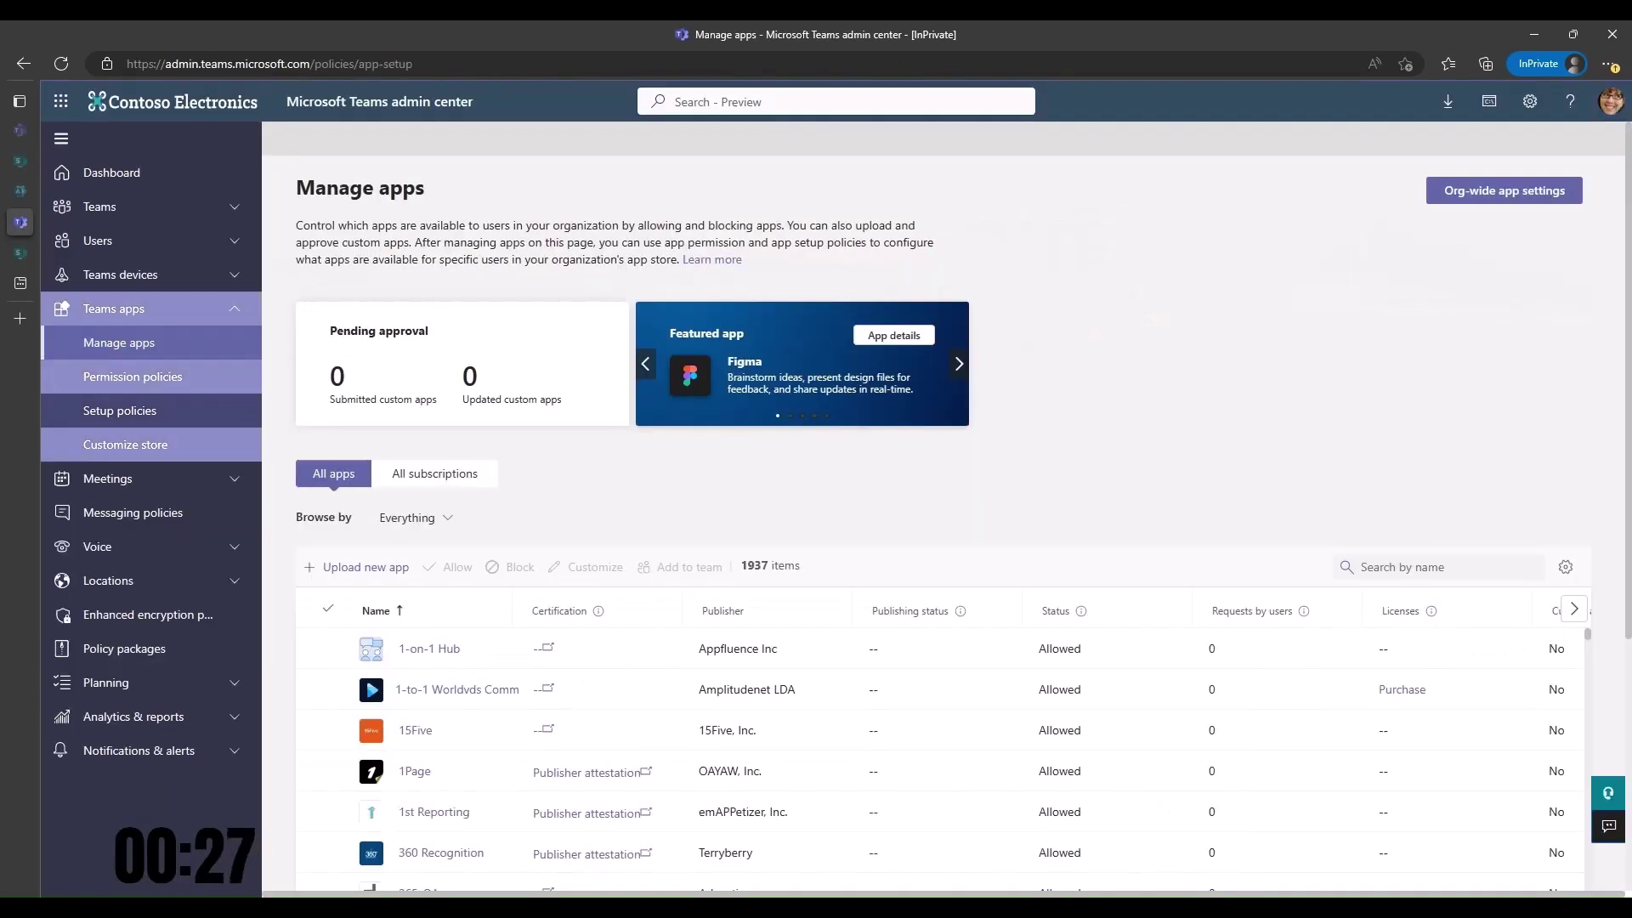
- Start a new app setup policy and move Contoso Universe to first place in the pinned app bar order
click(120, 411)
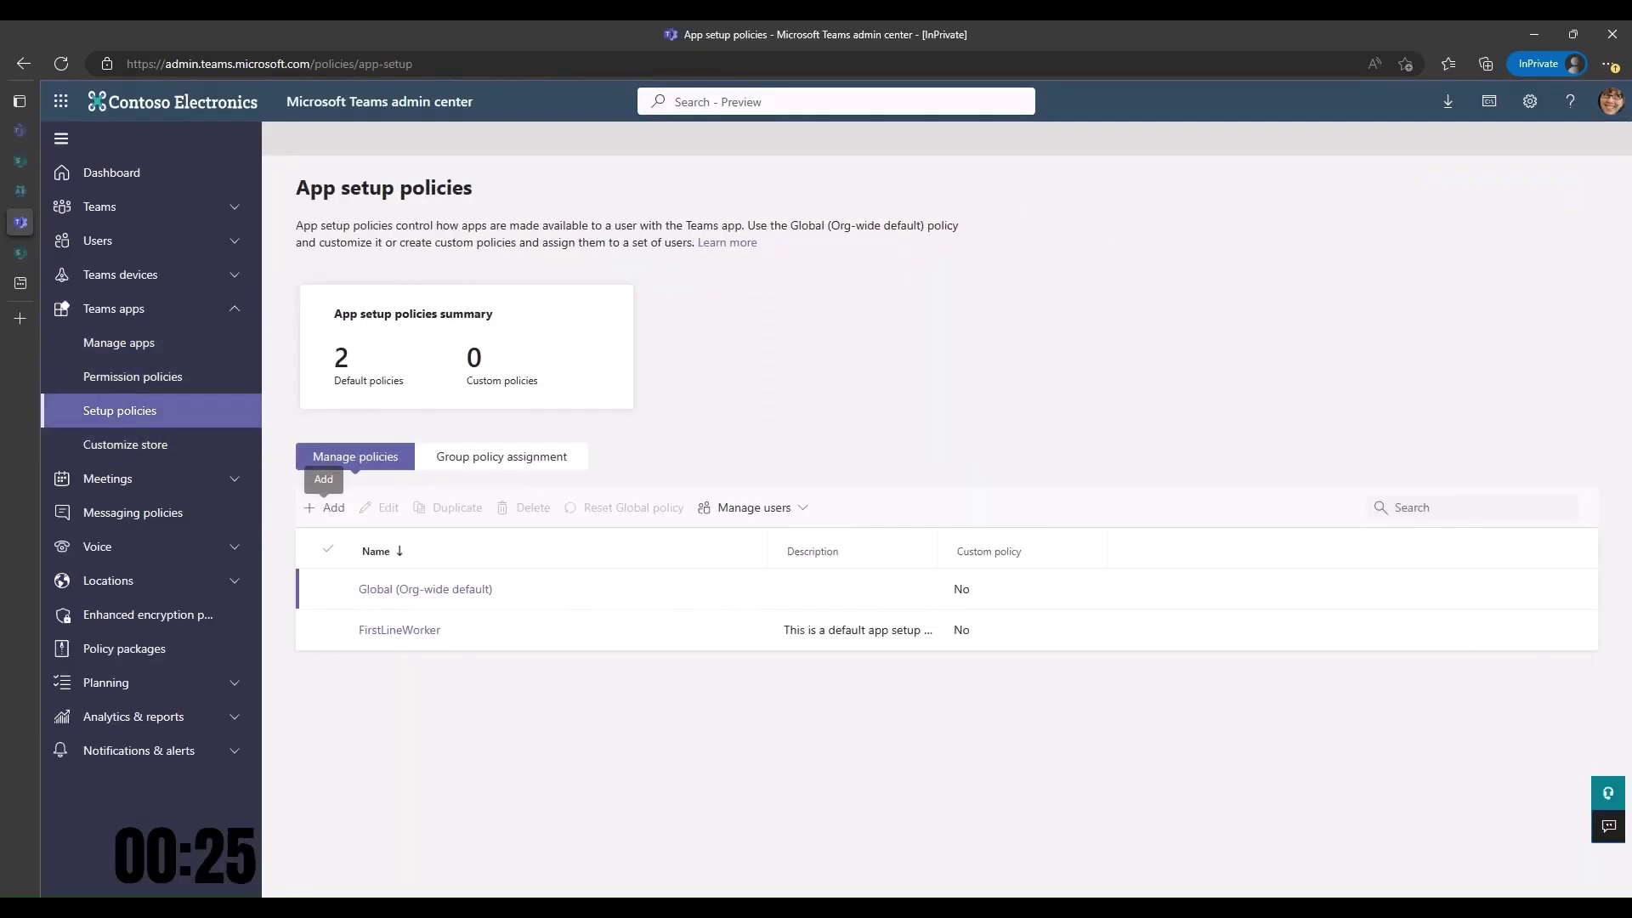
click(327, 508)
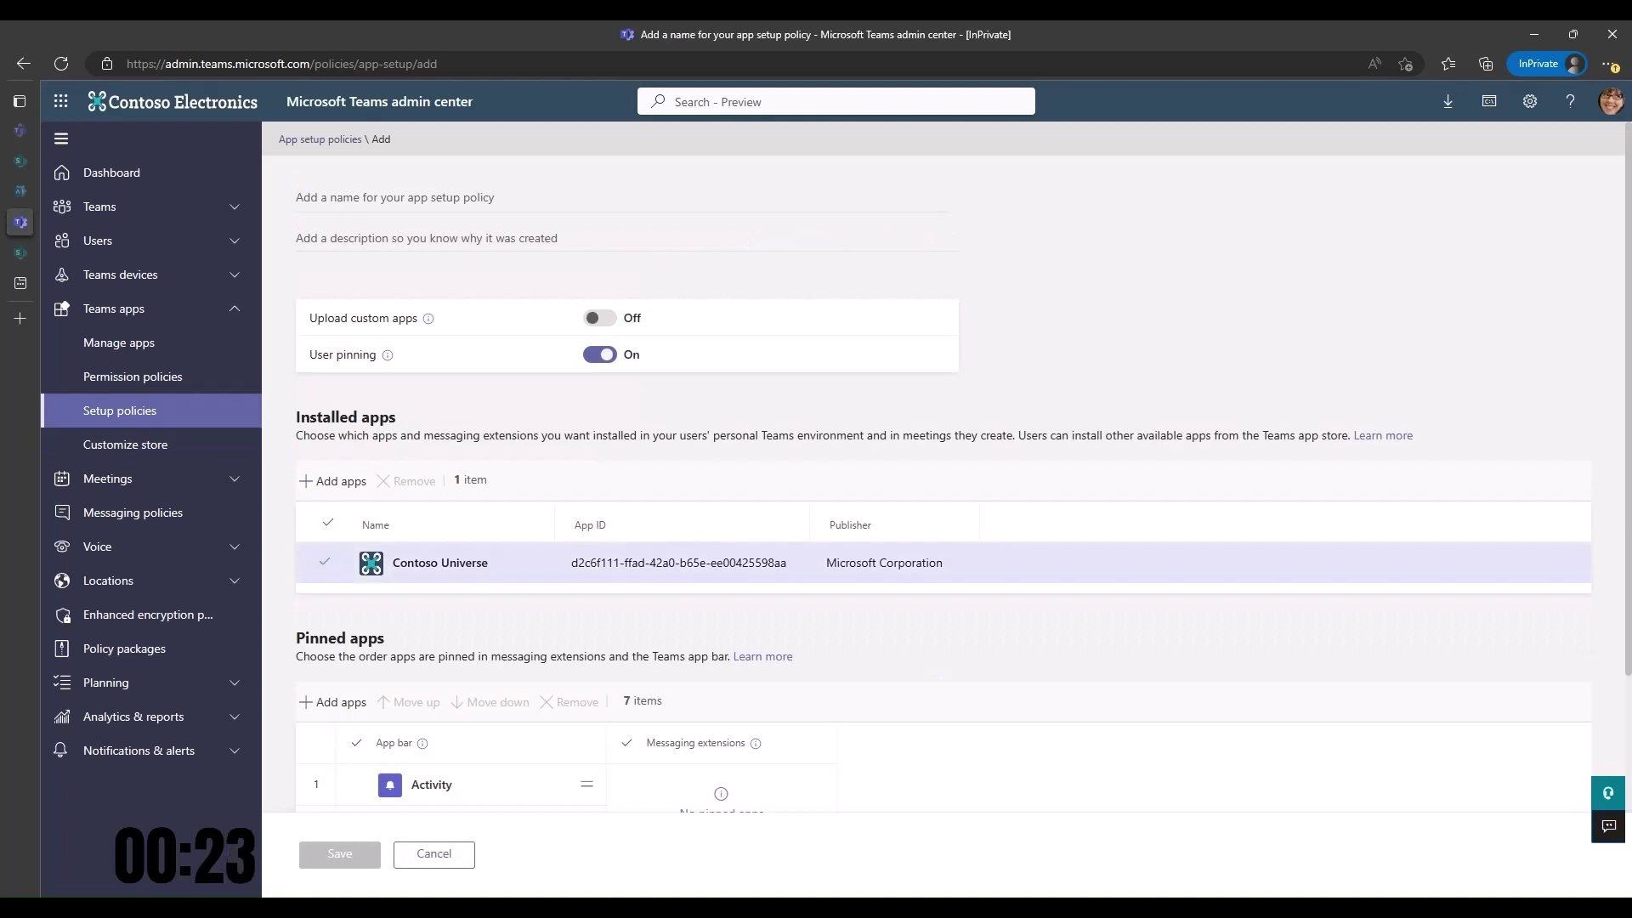
scroll(472, 563, down, 4)
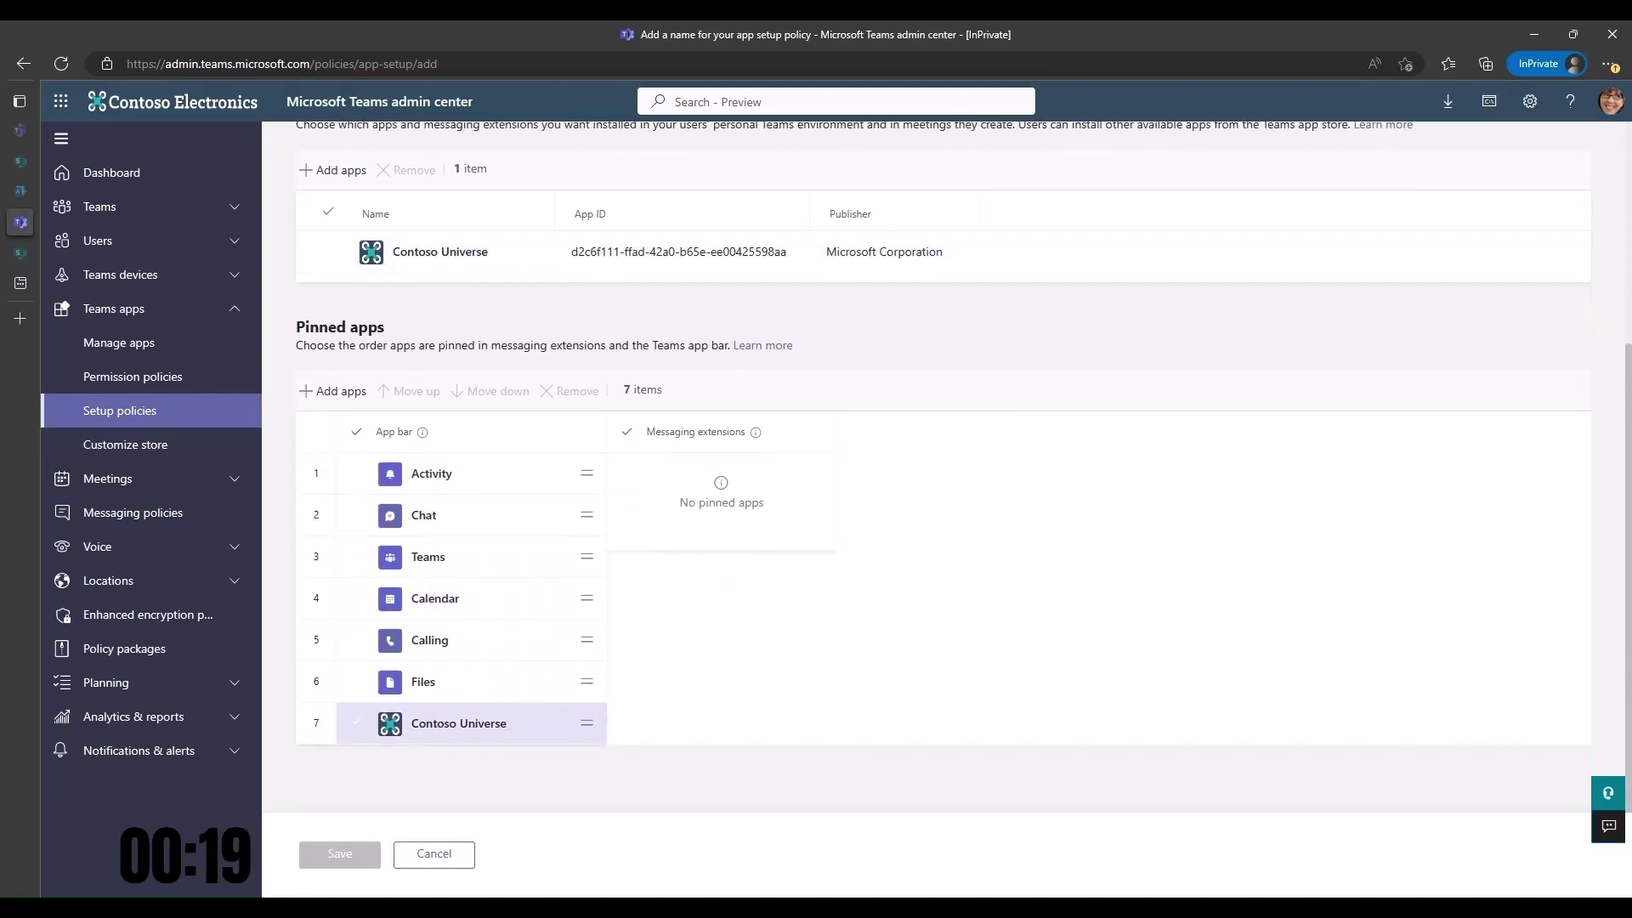
click(356, 722)
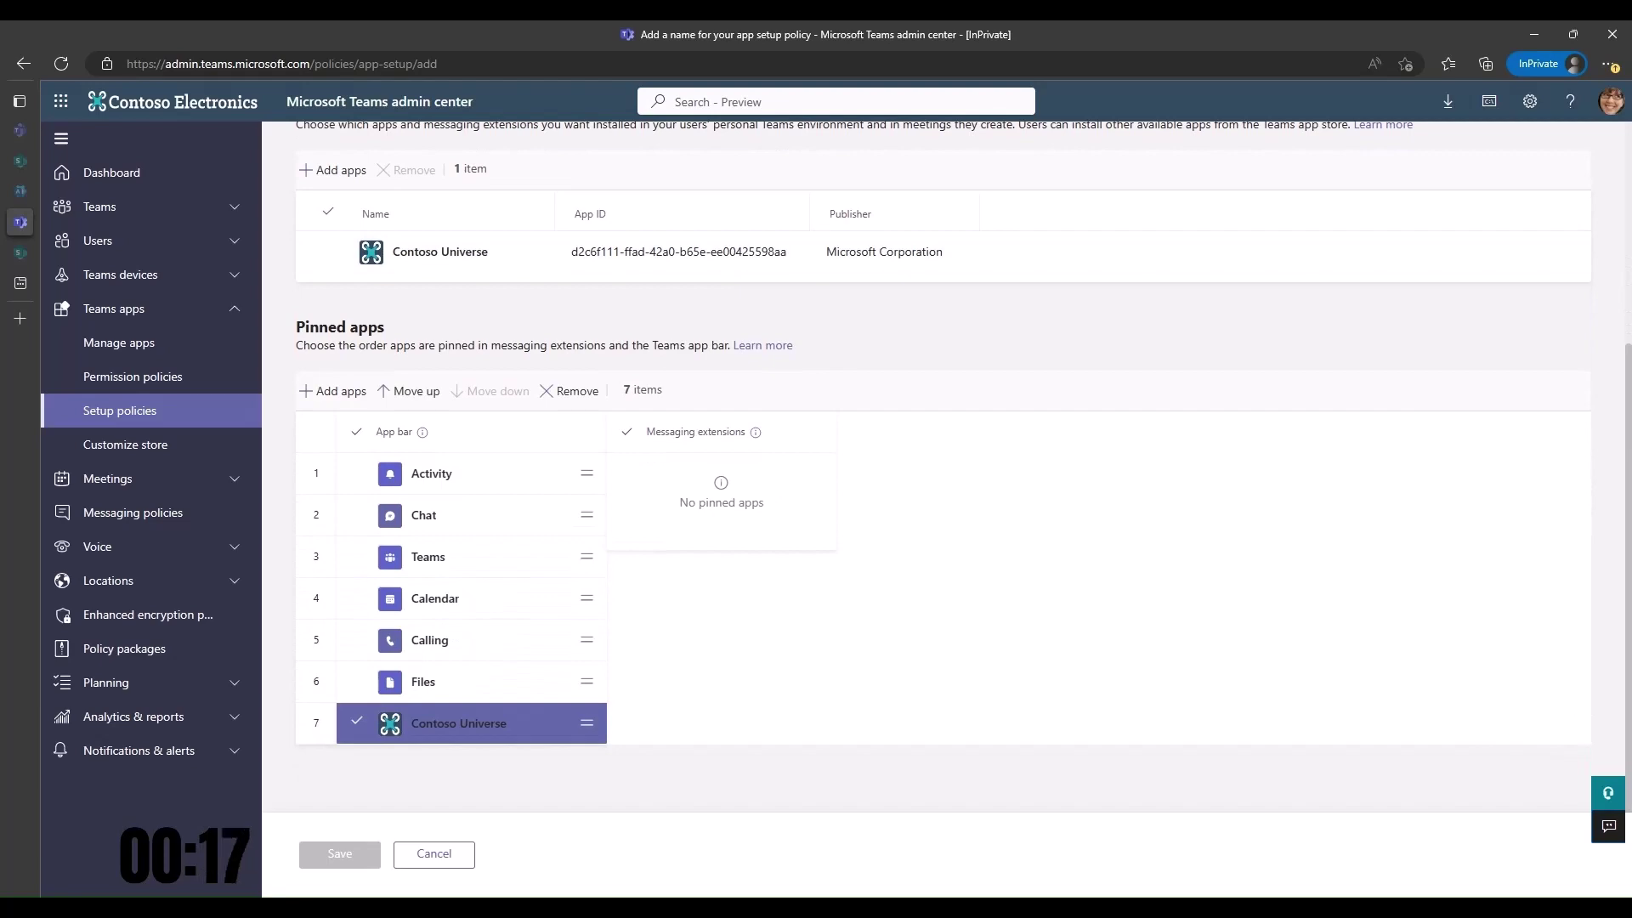
drag(586, 723, 586, 474)
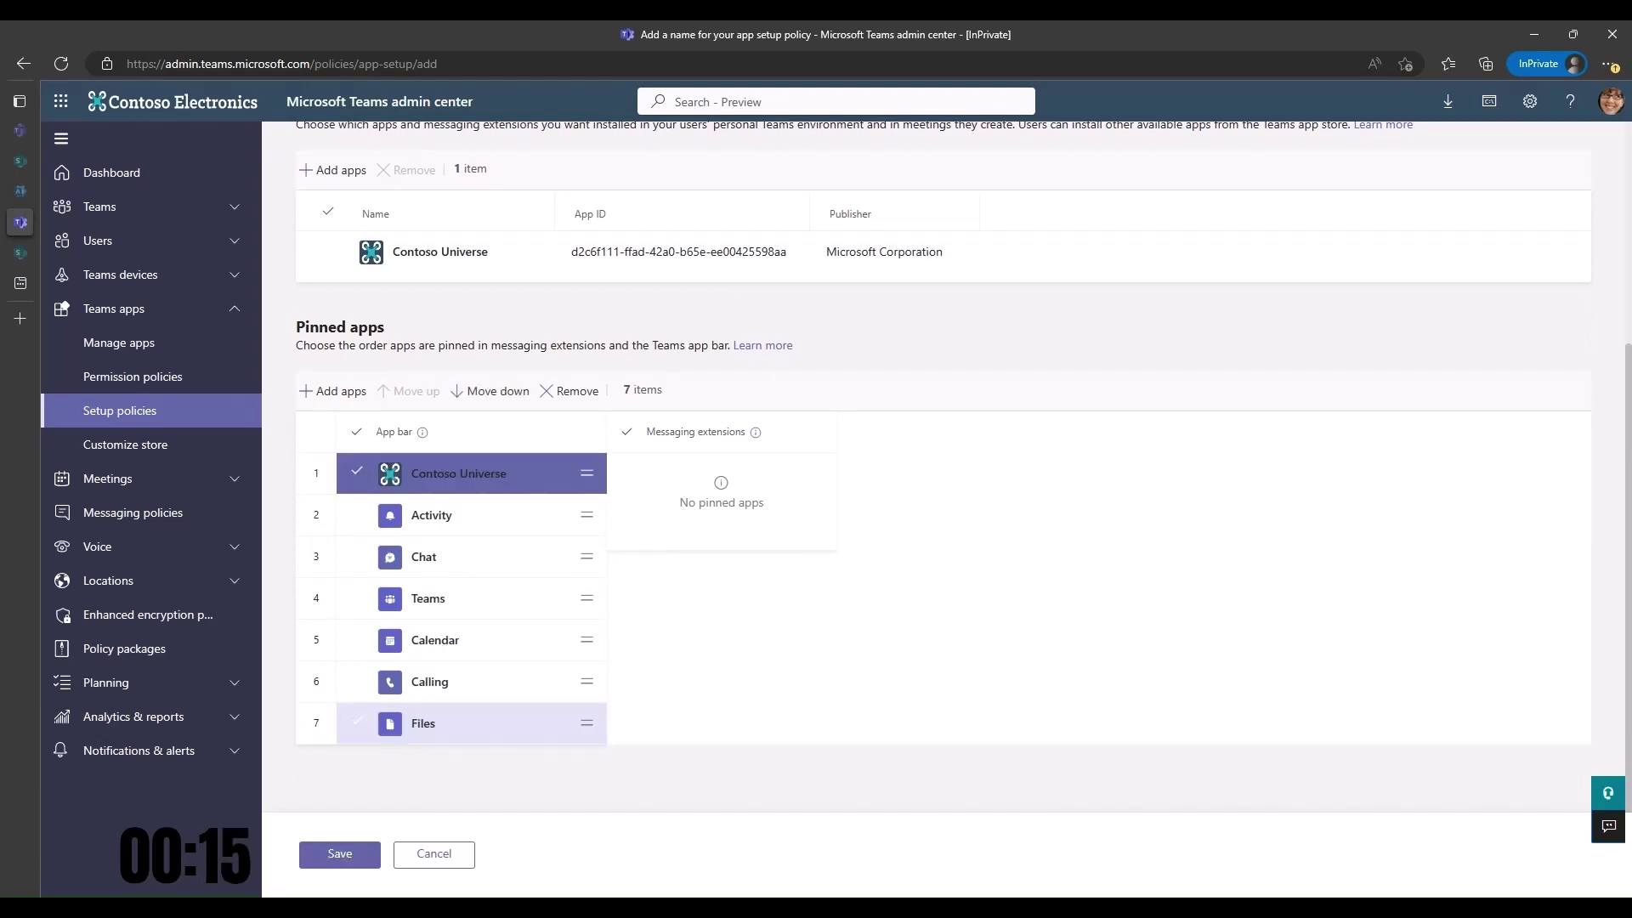
- Name the app setup policy "Viva Connections" and save it with user pinning on
scroll(943, 468, up, 4)
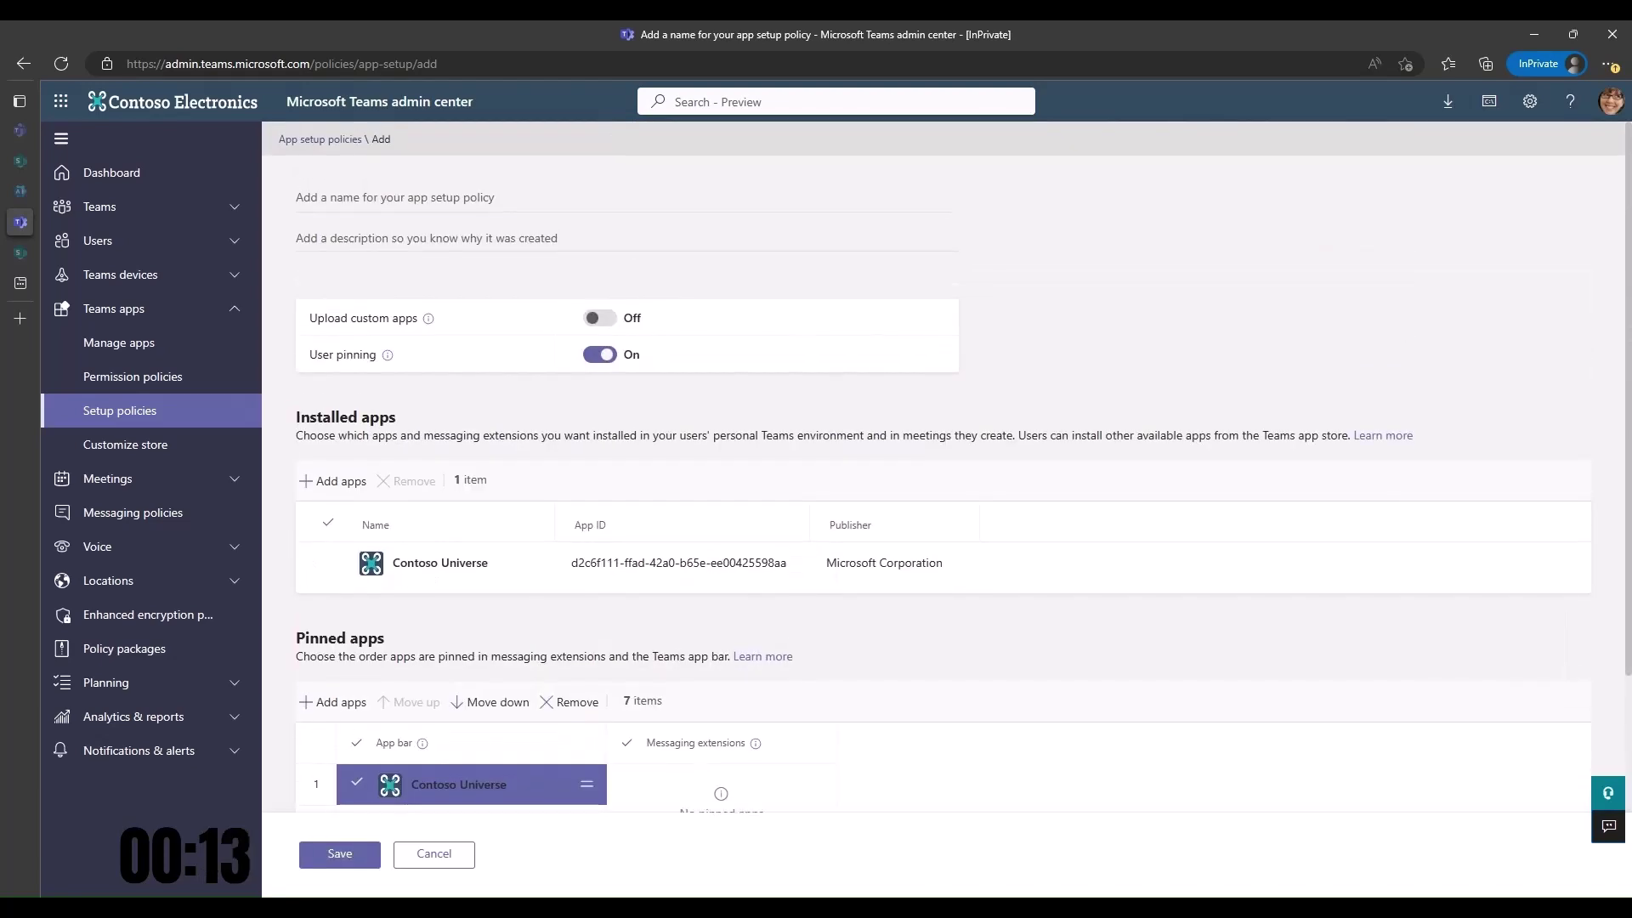
click(299, 197)
text(Viva Connections)
click(339, 855)
key(Return)
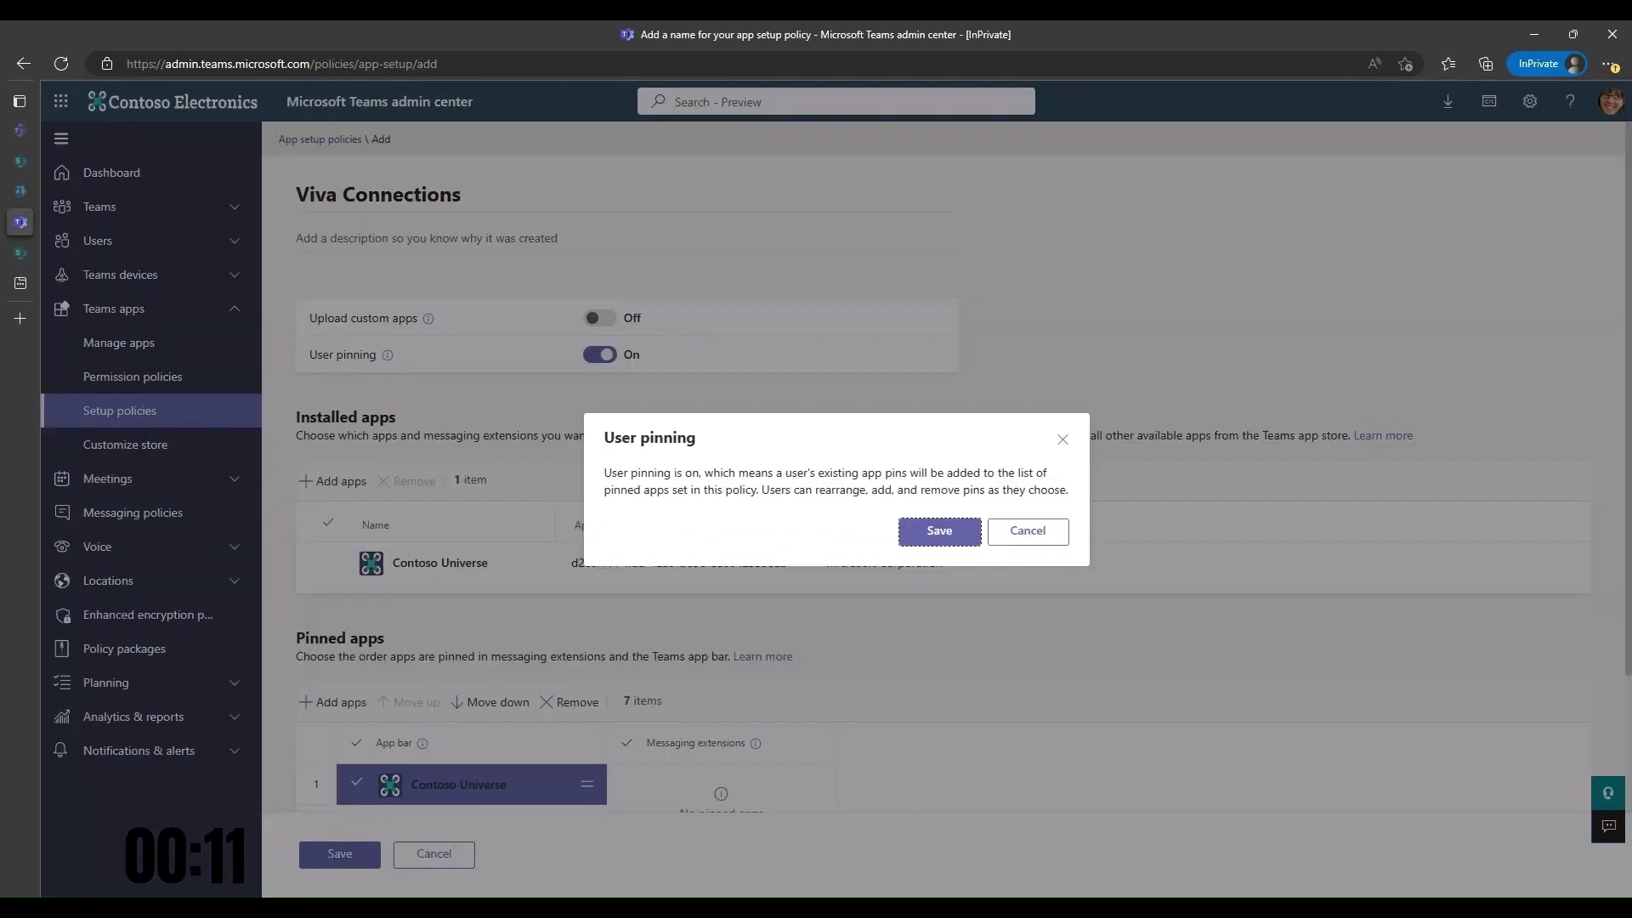
key(Return)
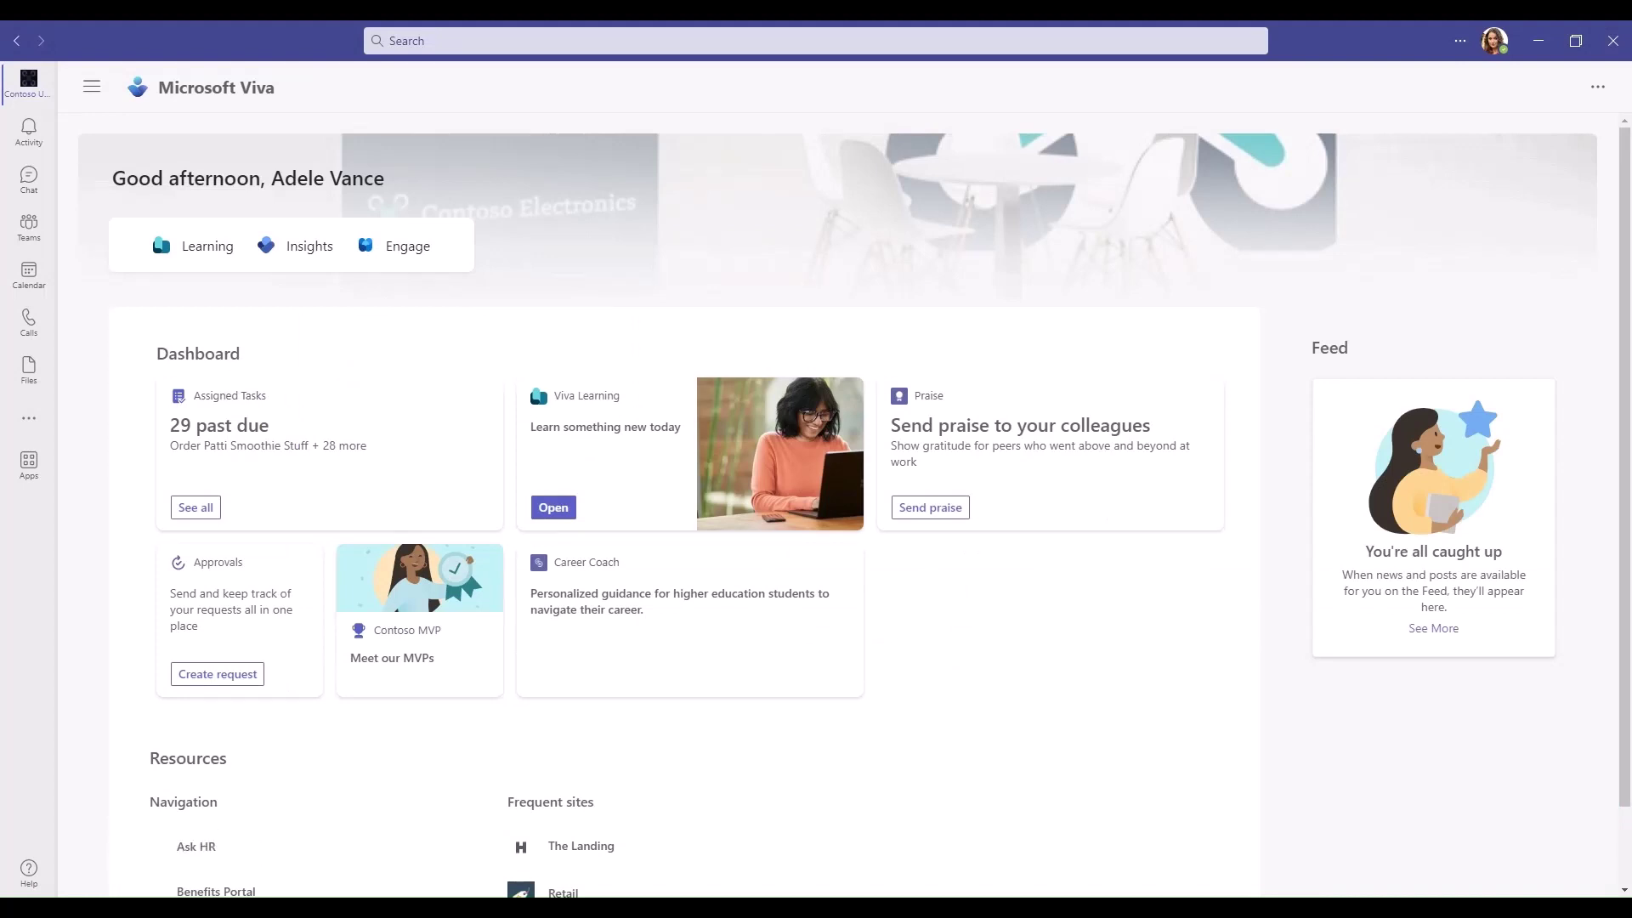
- Review the Contoso Universe home page in Teams, including its dashboard cards and resource links
scroll(856, 505, down, 1)
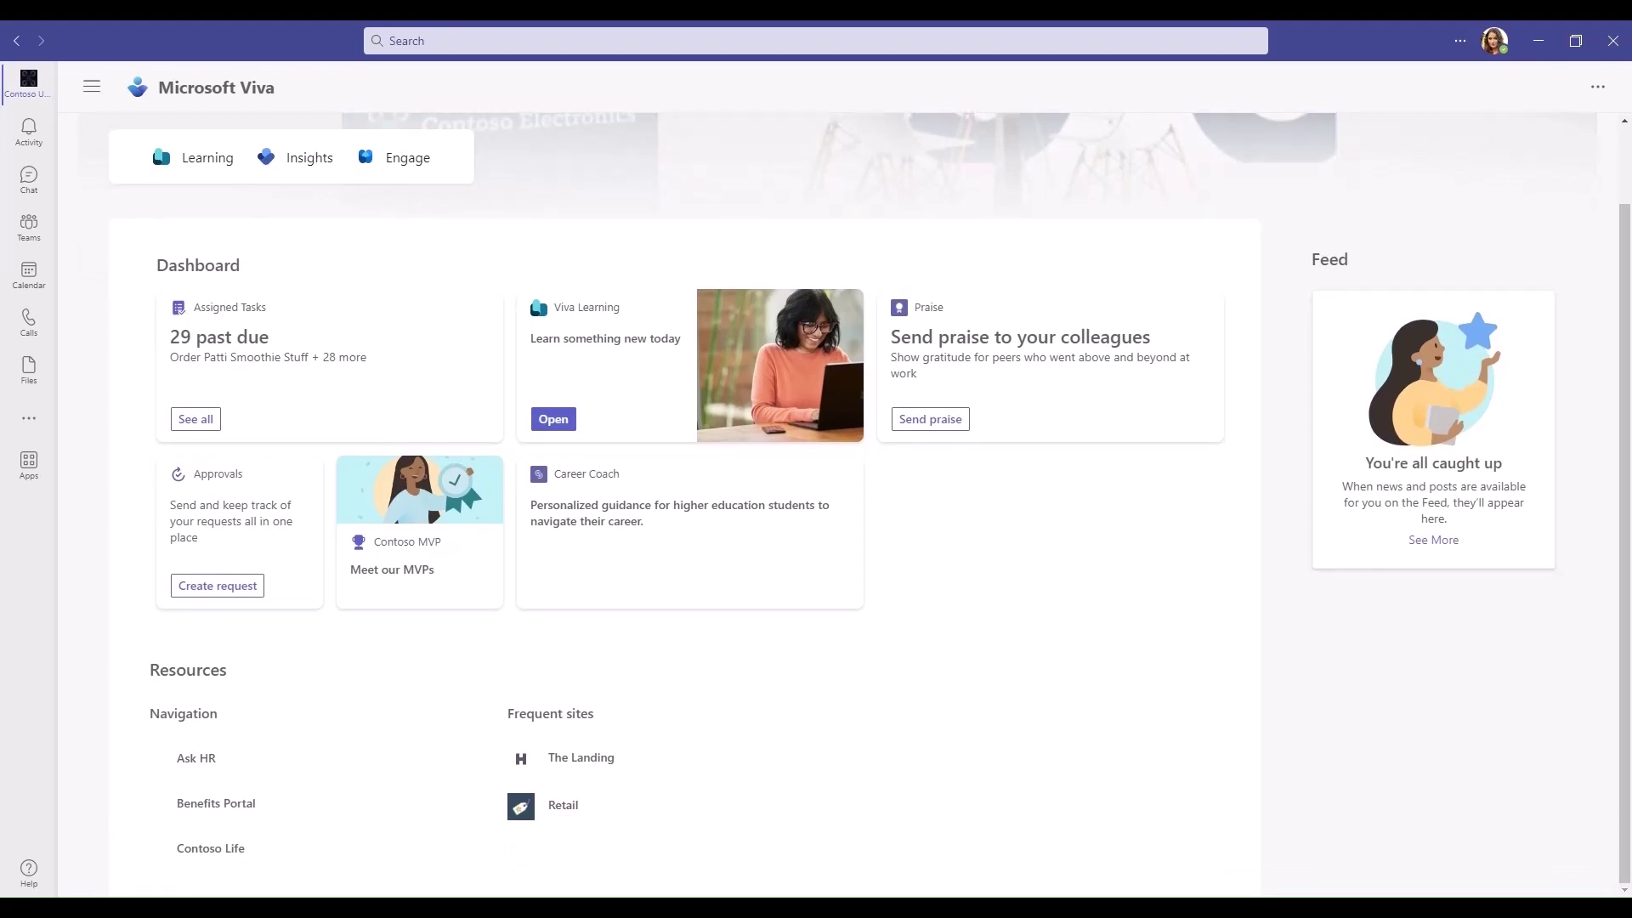
scroll(855, 505, up, 1)
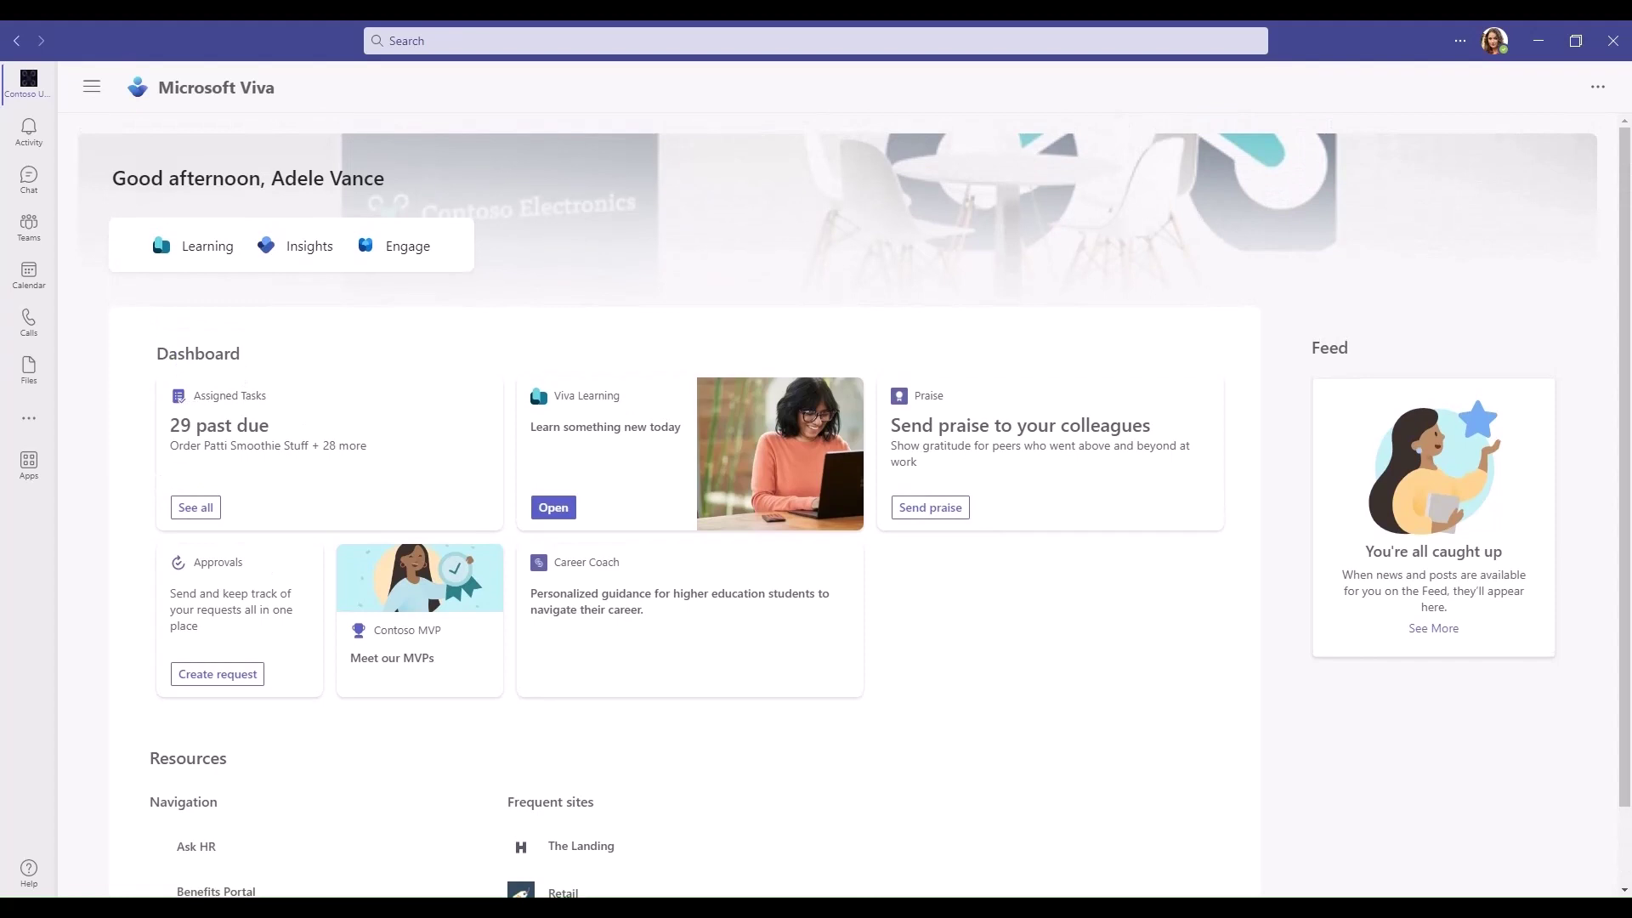